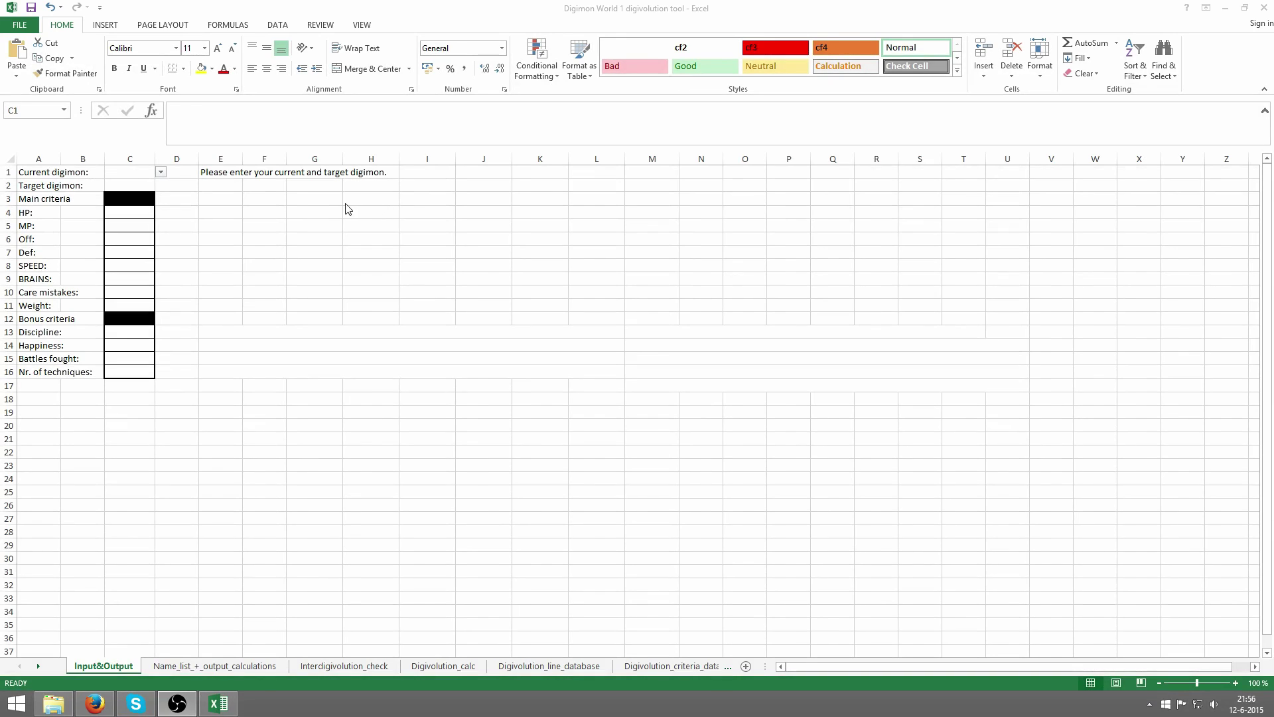
- Enter agumon as the current digimon in C1 and greymon as the target in C2
click(206, 202)
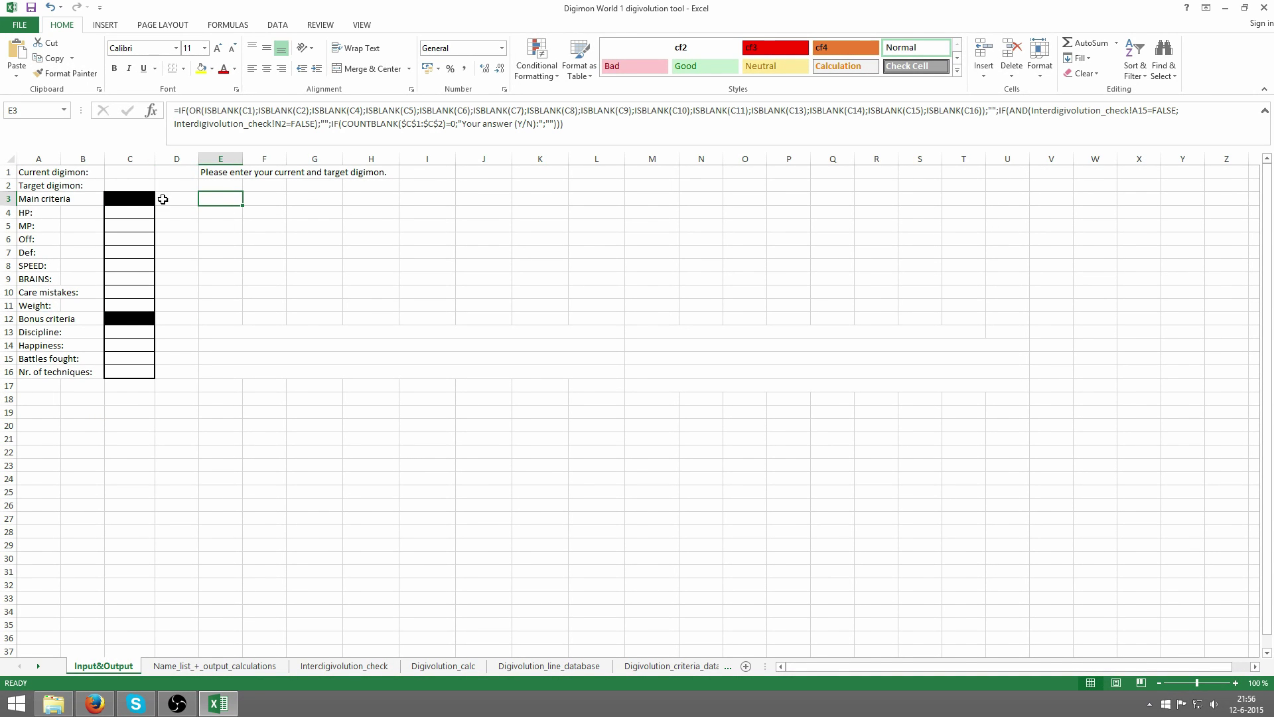
click(139, 174)
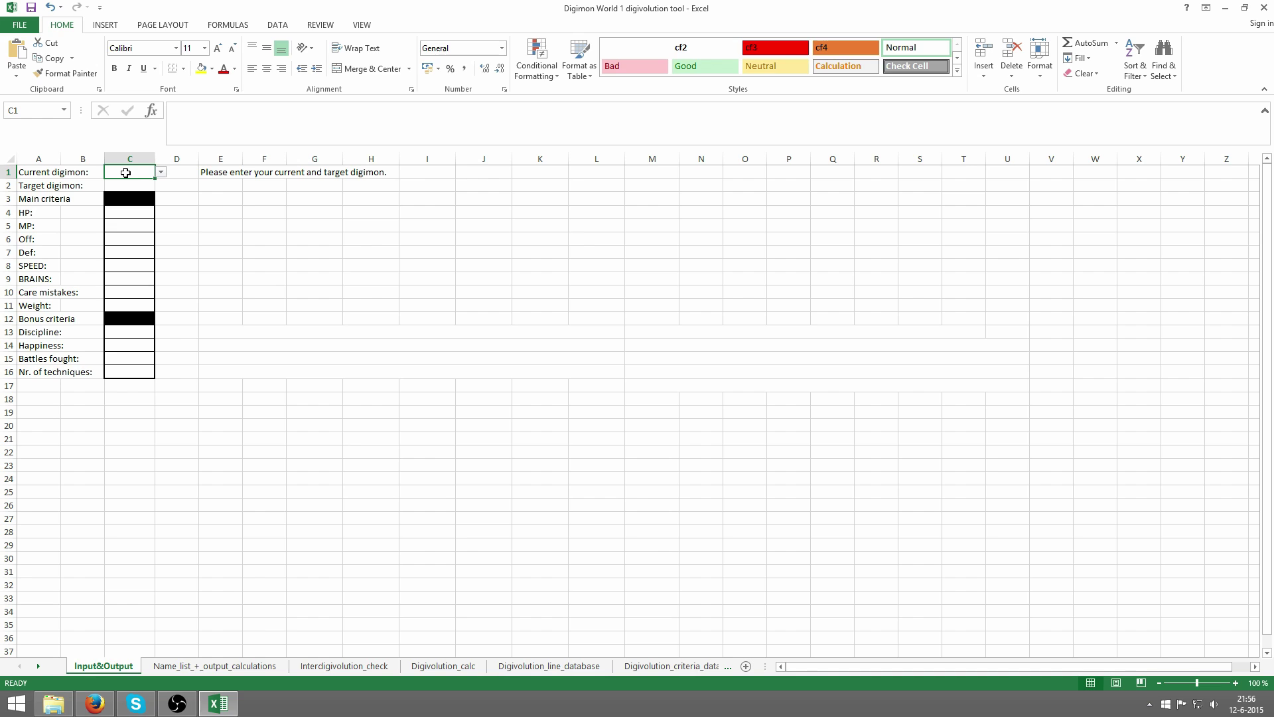
text(agumon)
key(Return)
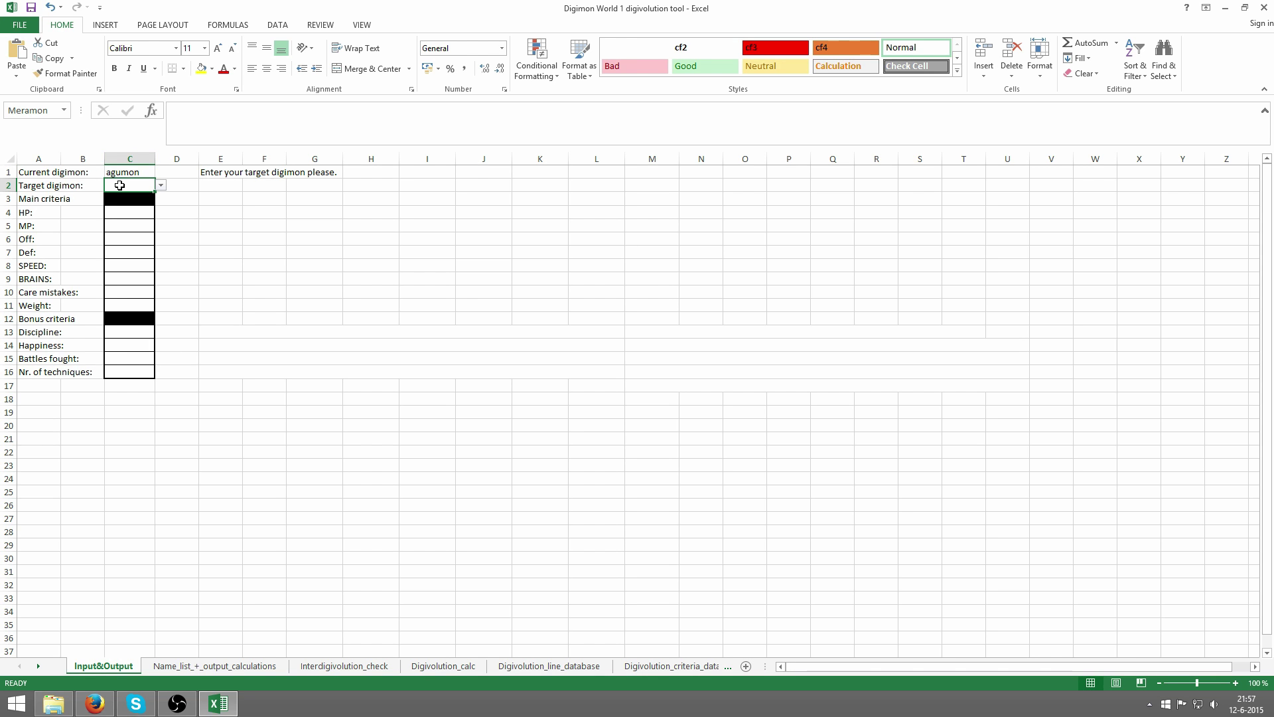
text(greymon)
key(Return)
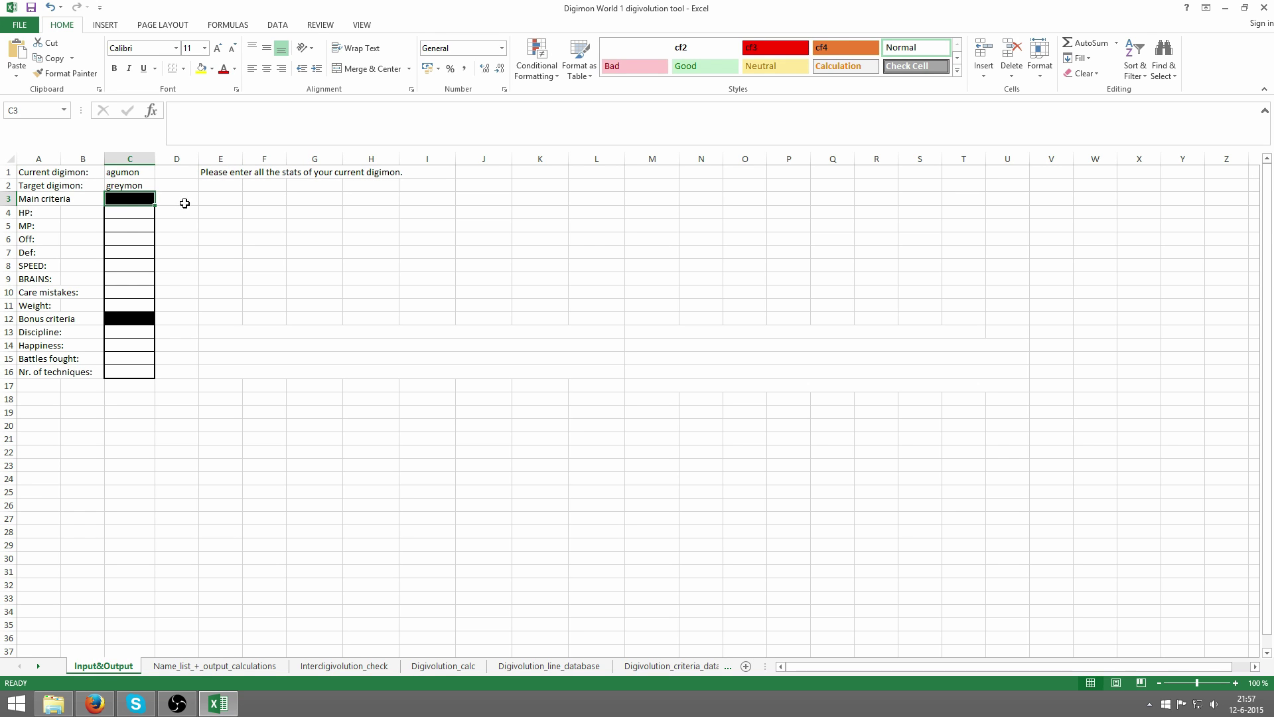
- Enter HP 750, MP 750 and 75 each for Off, Def, SPEED and BRAINS, fixing typos
click(137, 213)
text(750)
key(Return)
text(750)
key(Return)
text(75)
key(Return)
text(785)
key(BackSpace)
key(BackSpace)
text(5)
key(Return)
text(785)
key(Return)
text(75)
key(Return)
- Set care mistakes to 0 and weight to 20
text(75)
key(ctrl+Return)
key(Return)
key(Up)
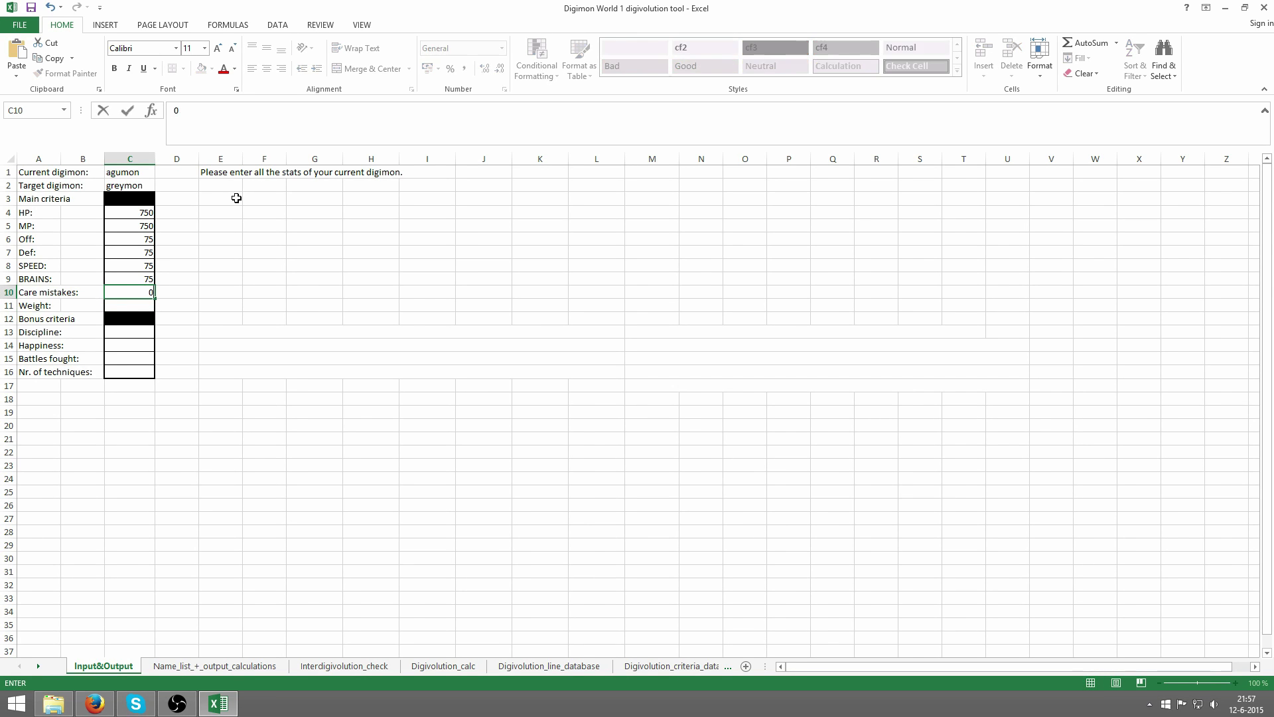
text(0)
key(Return)
text(2)
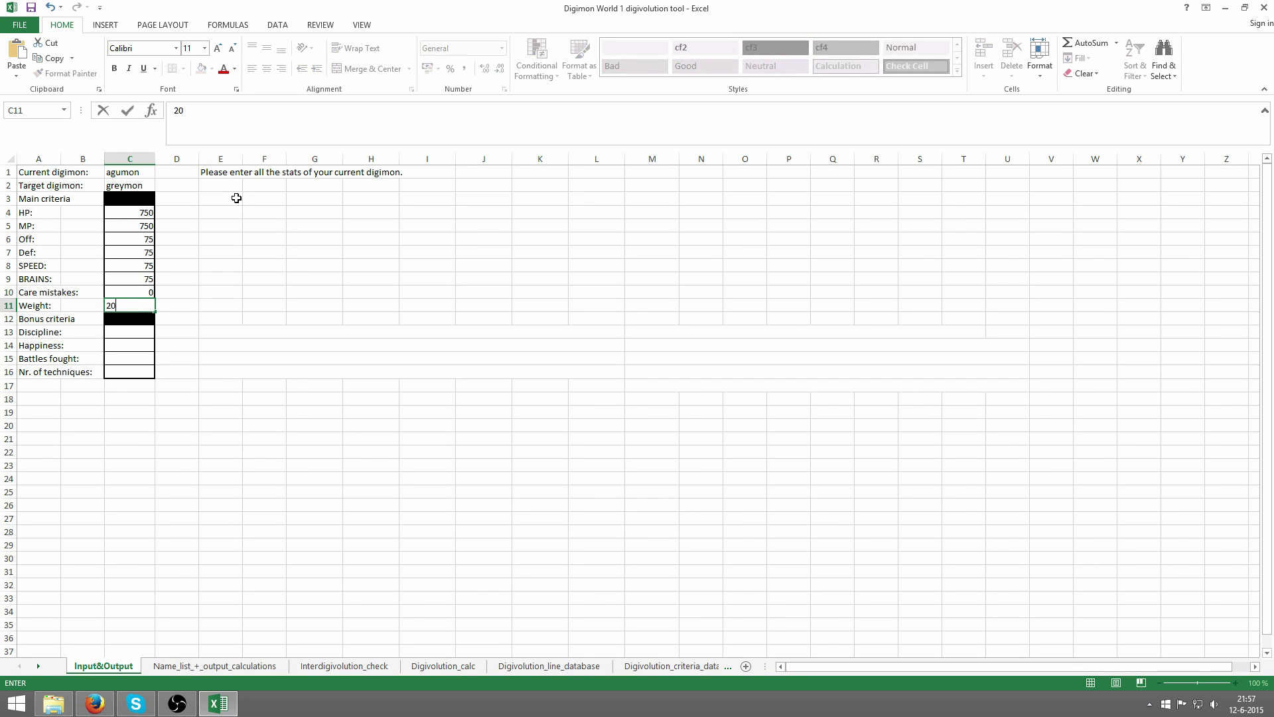
text(0)
key(Return)
- Enter discipline 50, happiness 50, 0 battles and 1 technique
click(140, 337)
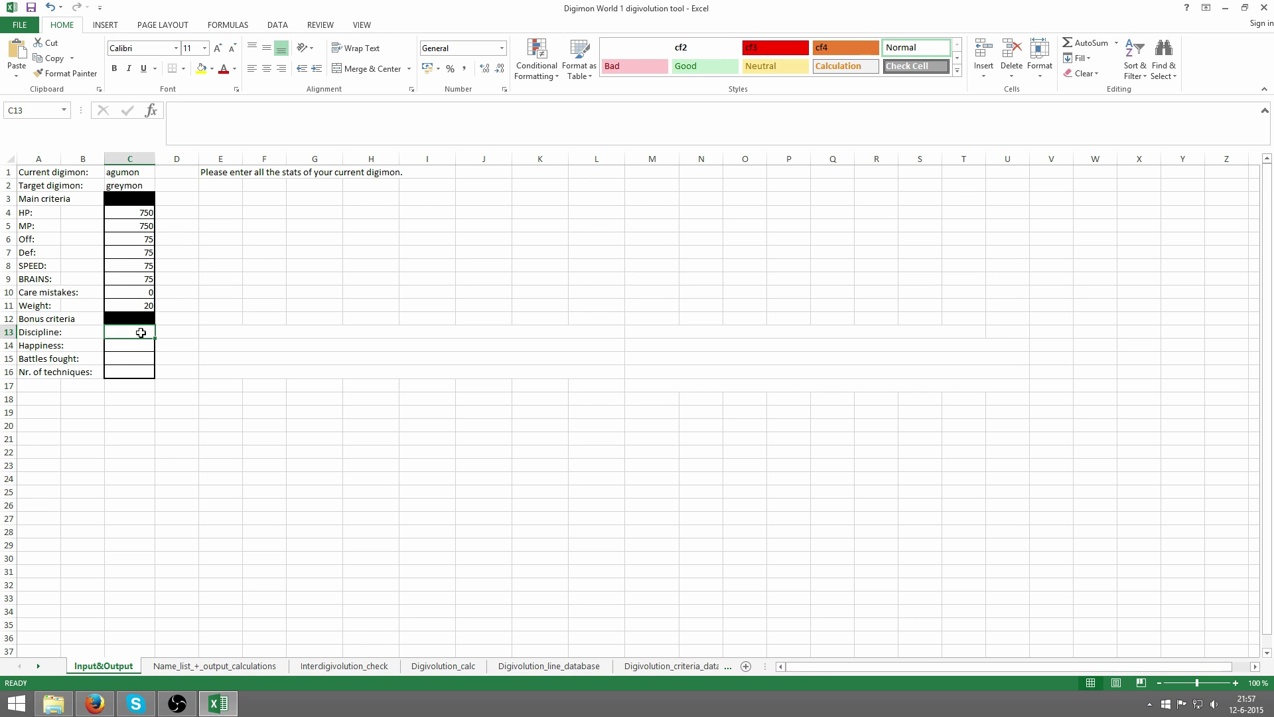
text(50)
key(Return)
text(50)
key(Return)
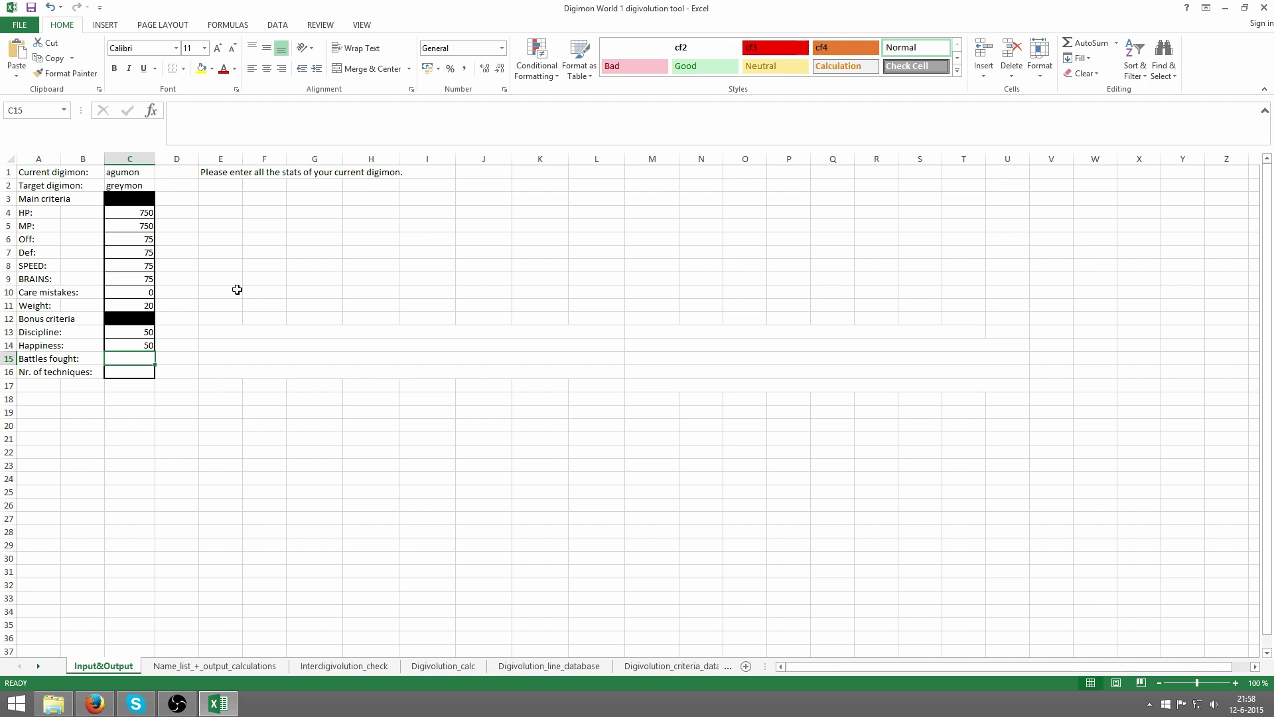
text(0)
key(Return)
text(1)
key(Return)
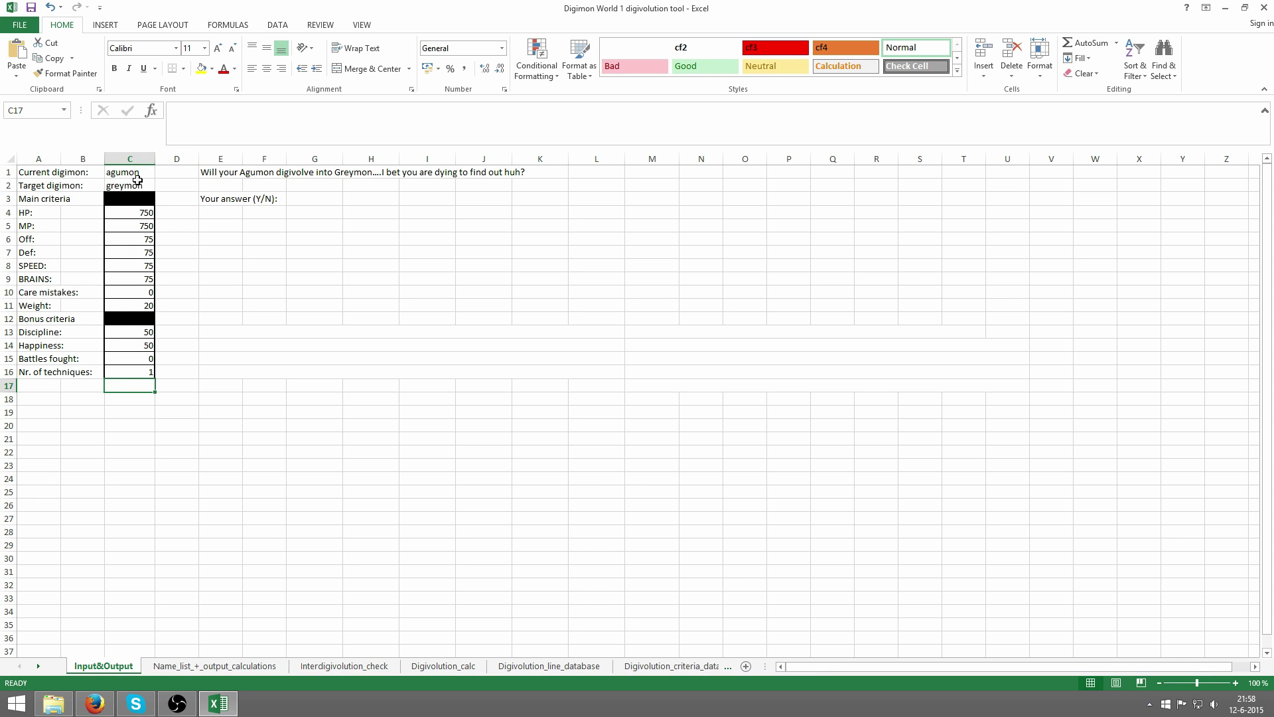
click(131, 185)
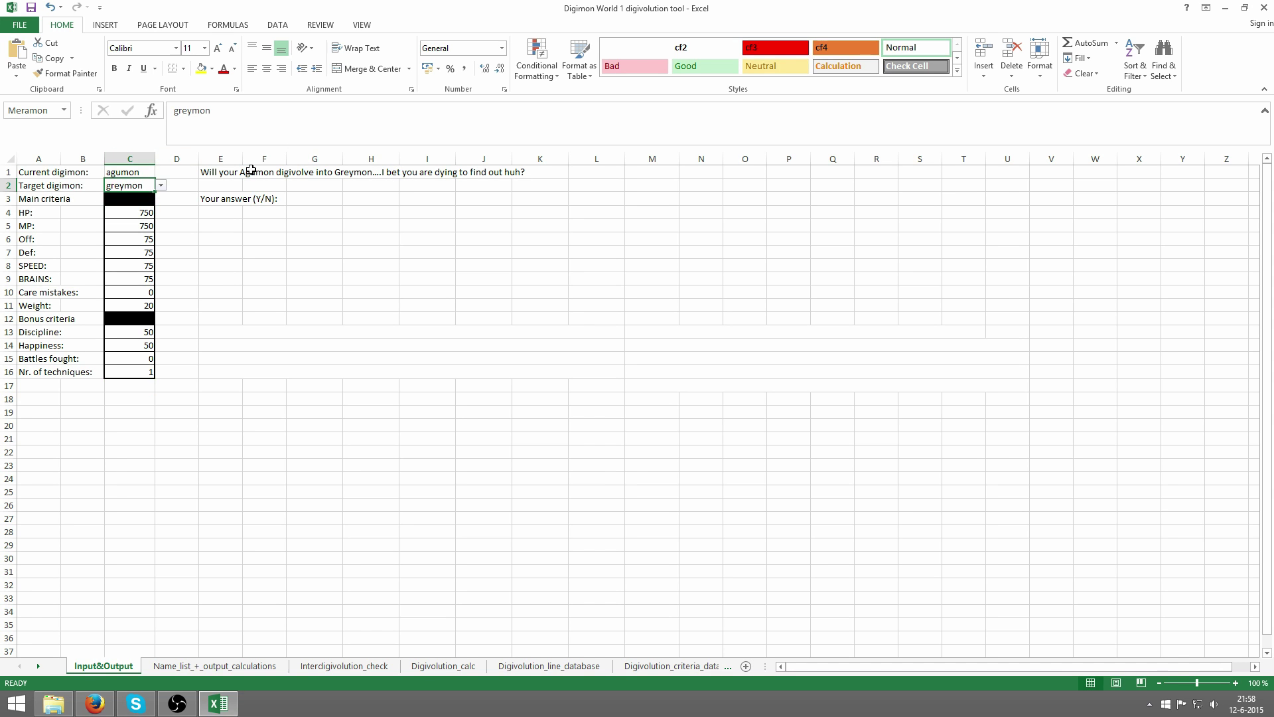
text(garuru)
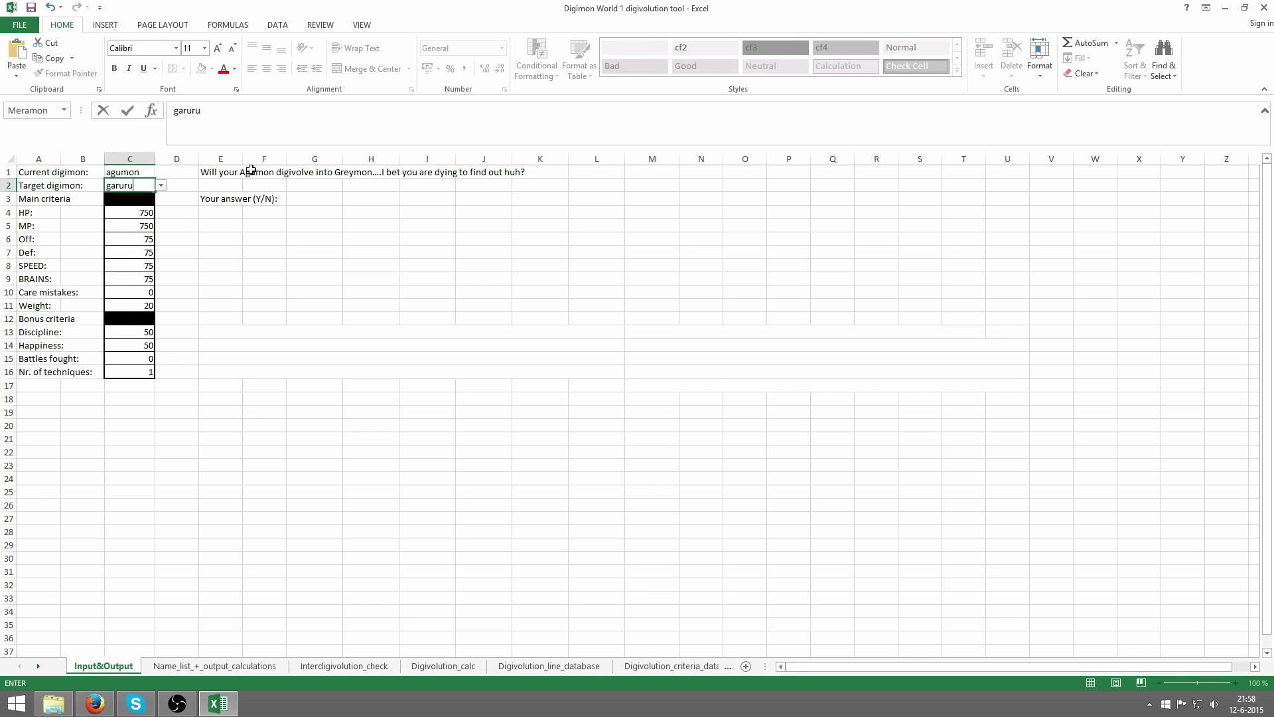
text(mon)
key(Return)
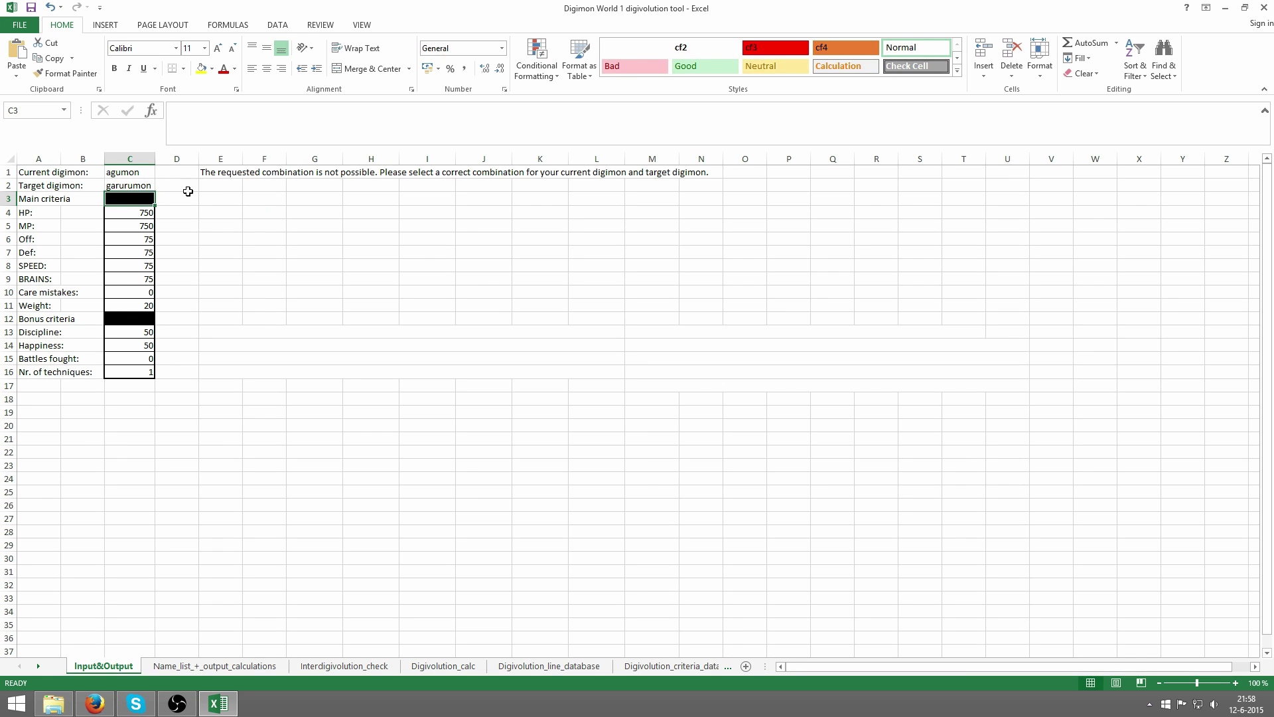
key(Up)
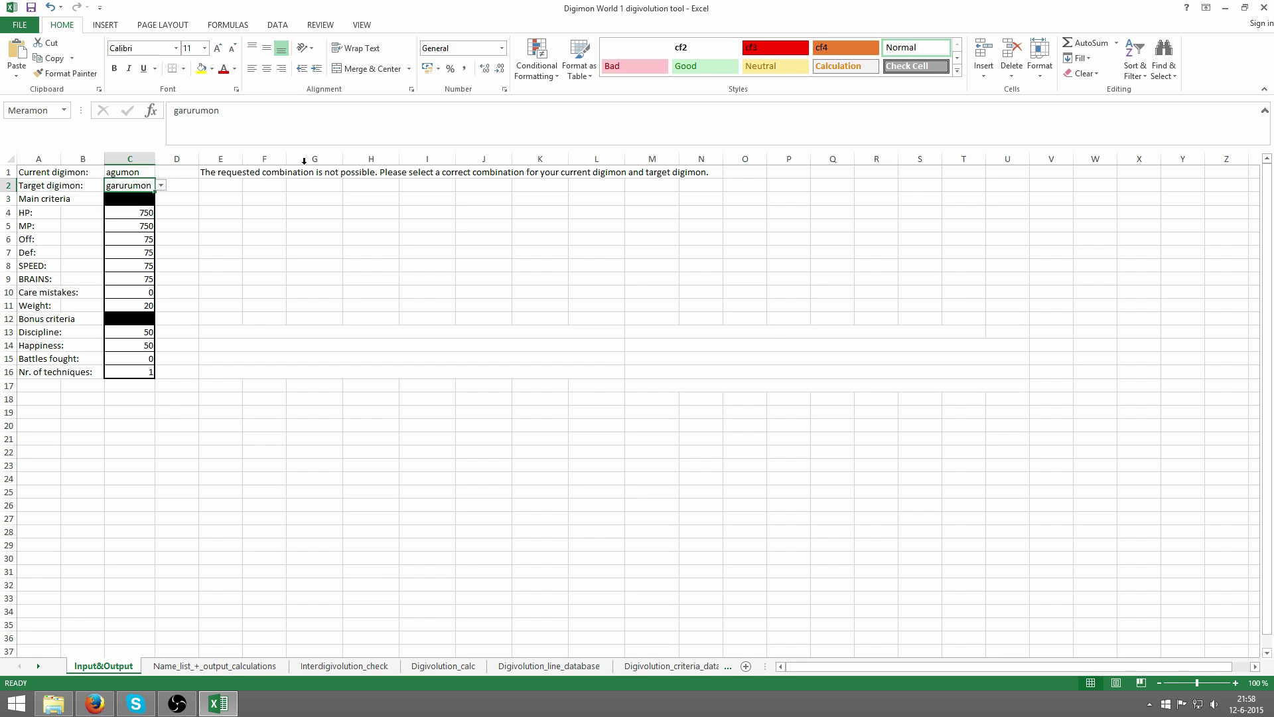
text(asdfasdf)
key(Return)
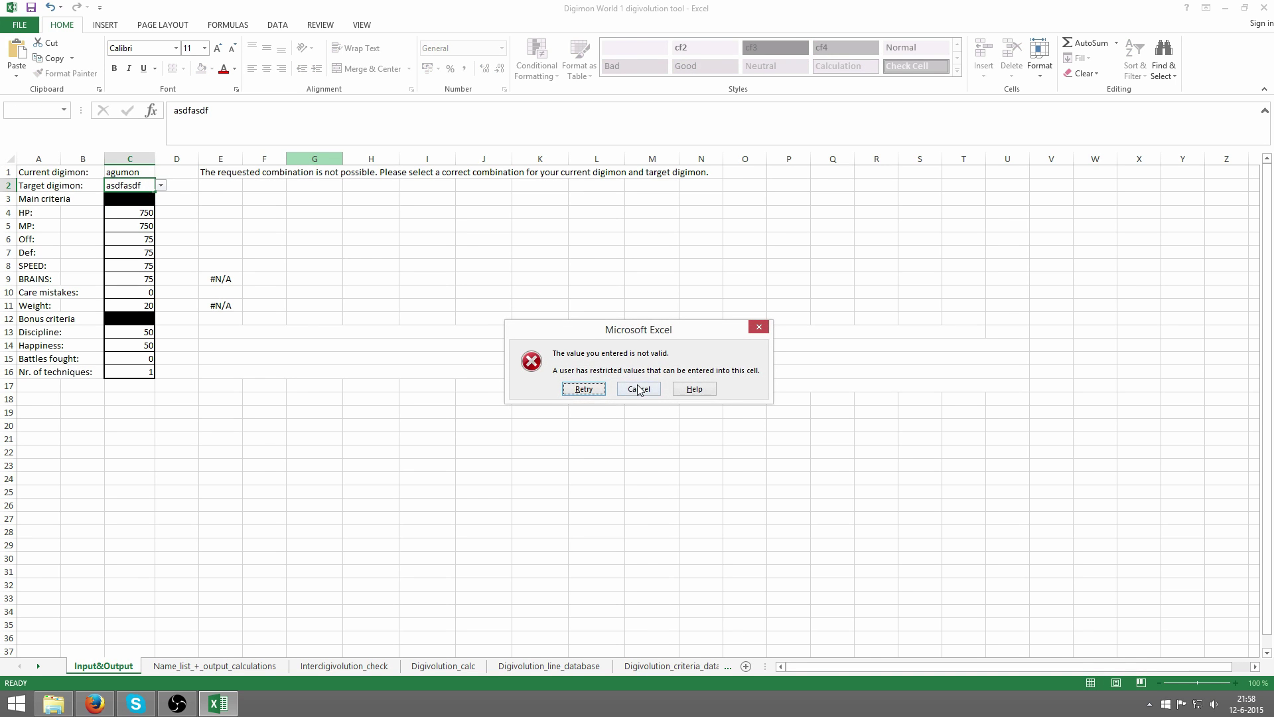
click(639, 390)
text(greymon)
key(Return)
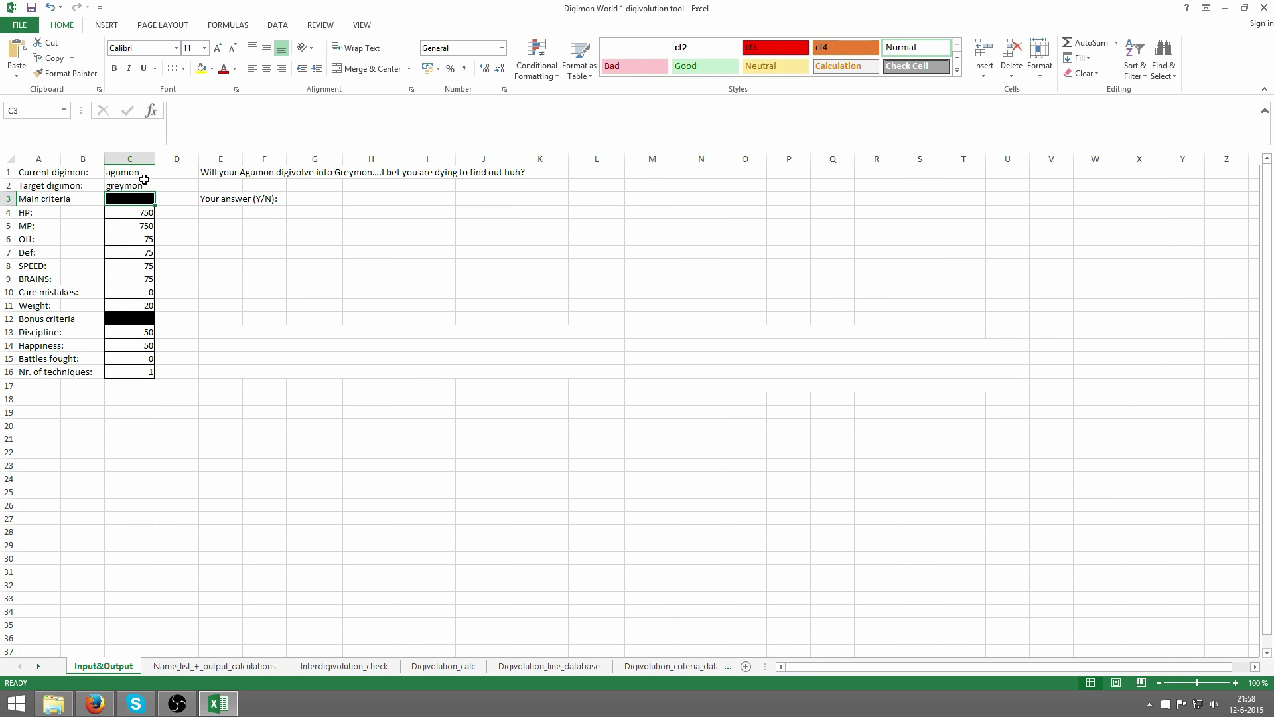
- Answer y in G3 so the tool predicts Numemon at age 5
click(313, 199)
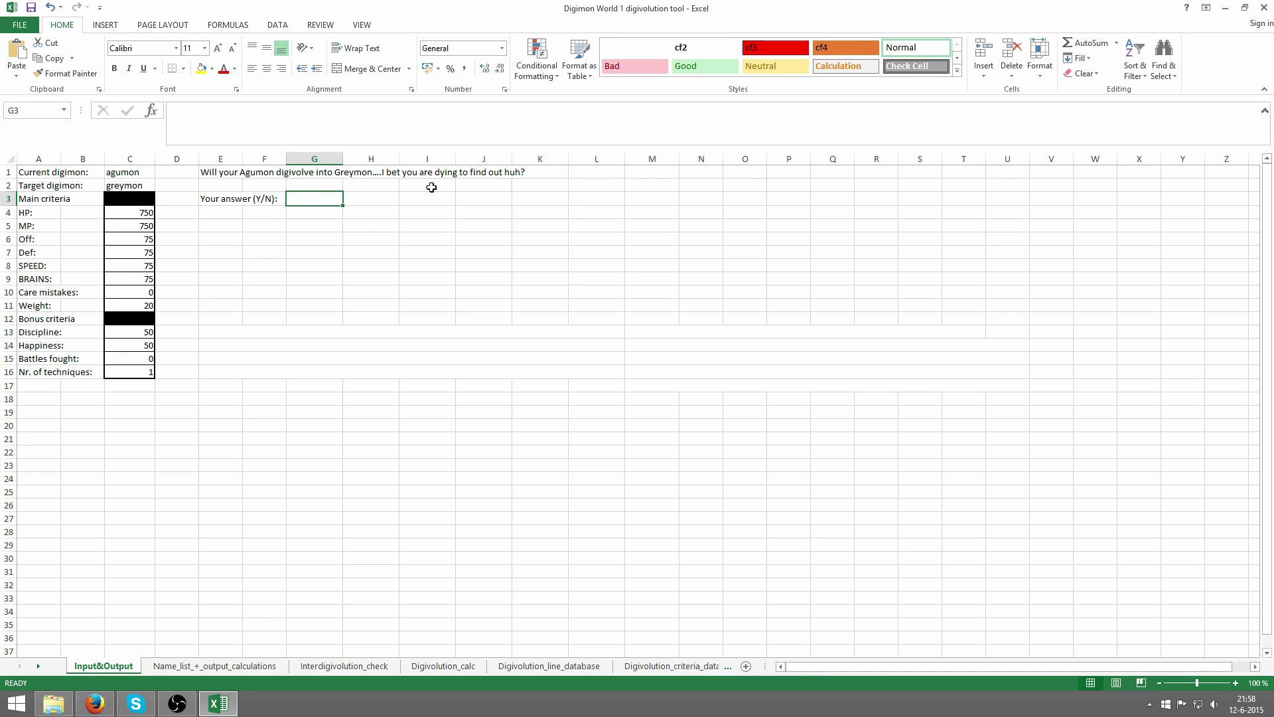
text(y)
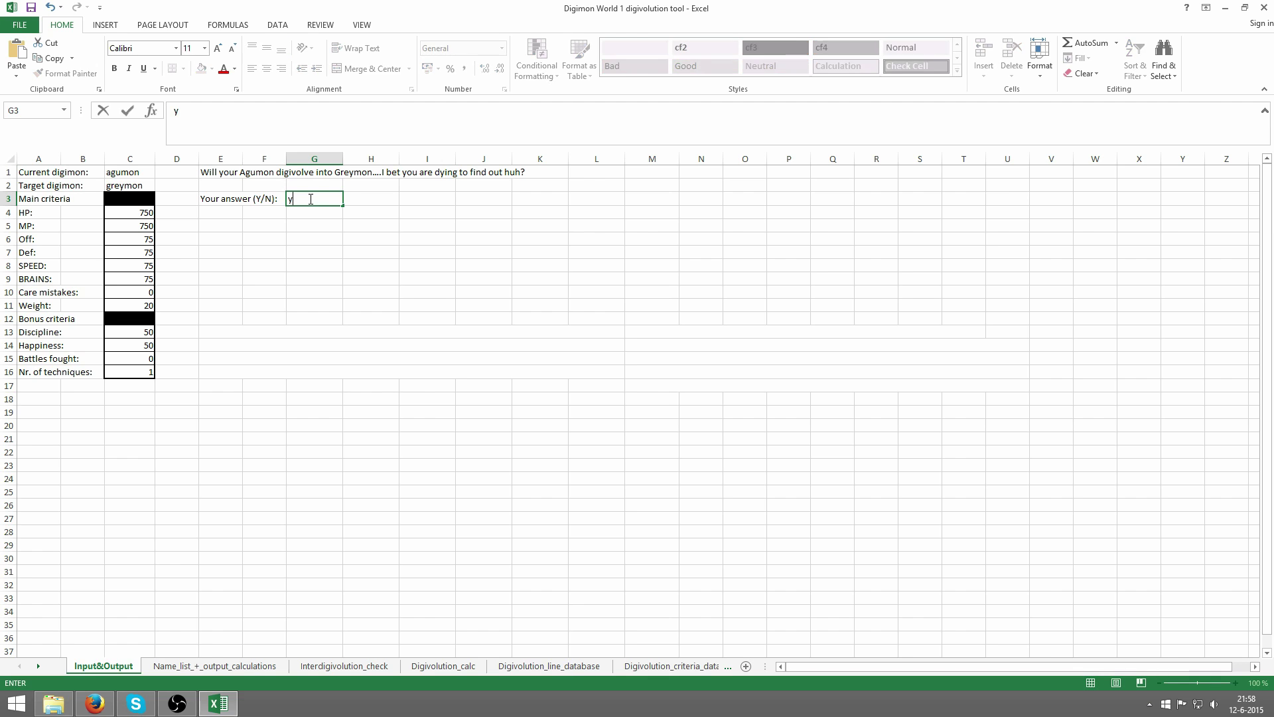
key(Return)
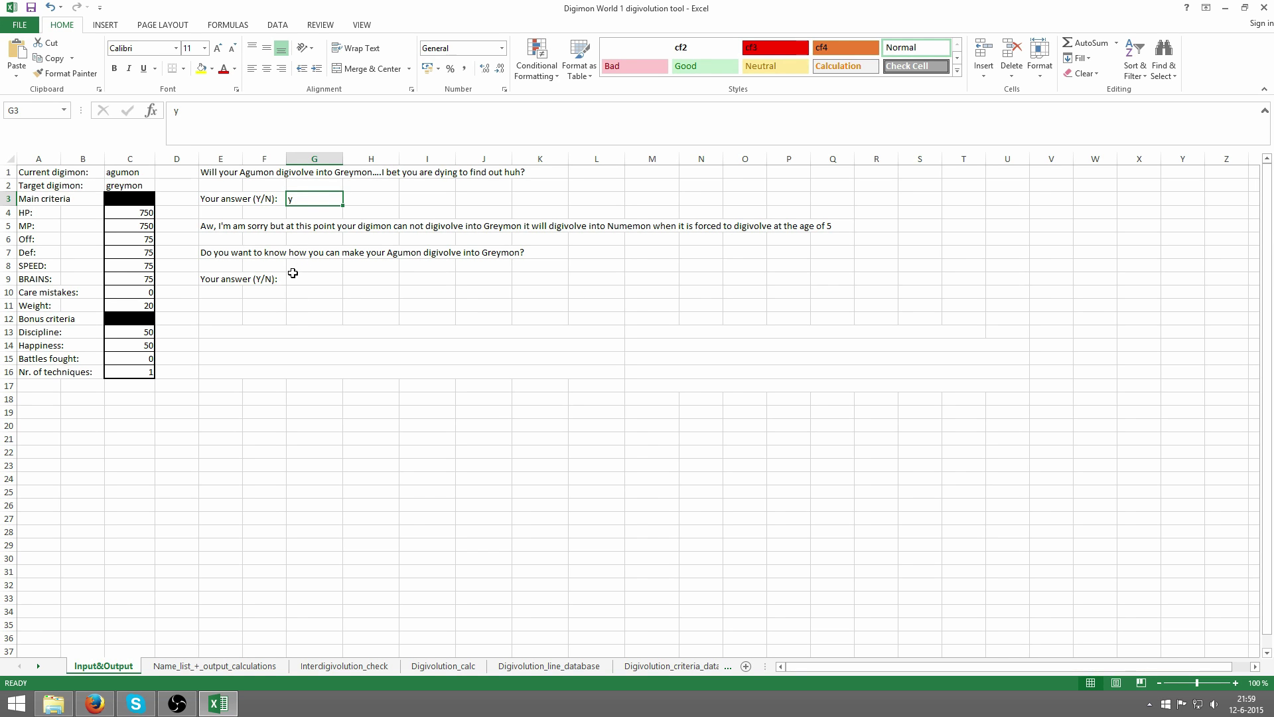
- Answer y in G9 to list Greymon's remaining criteria and bonus tips
click(310, 279)
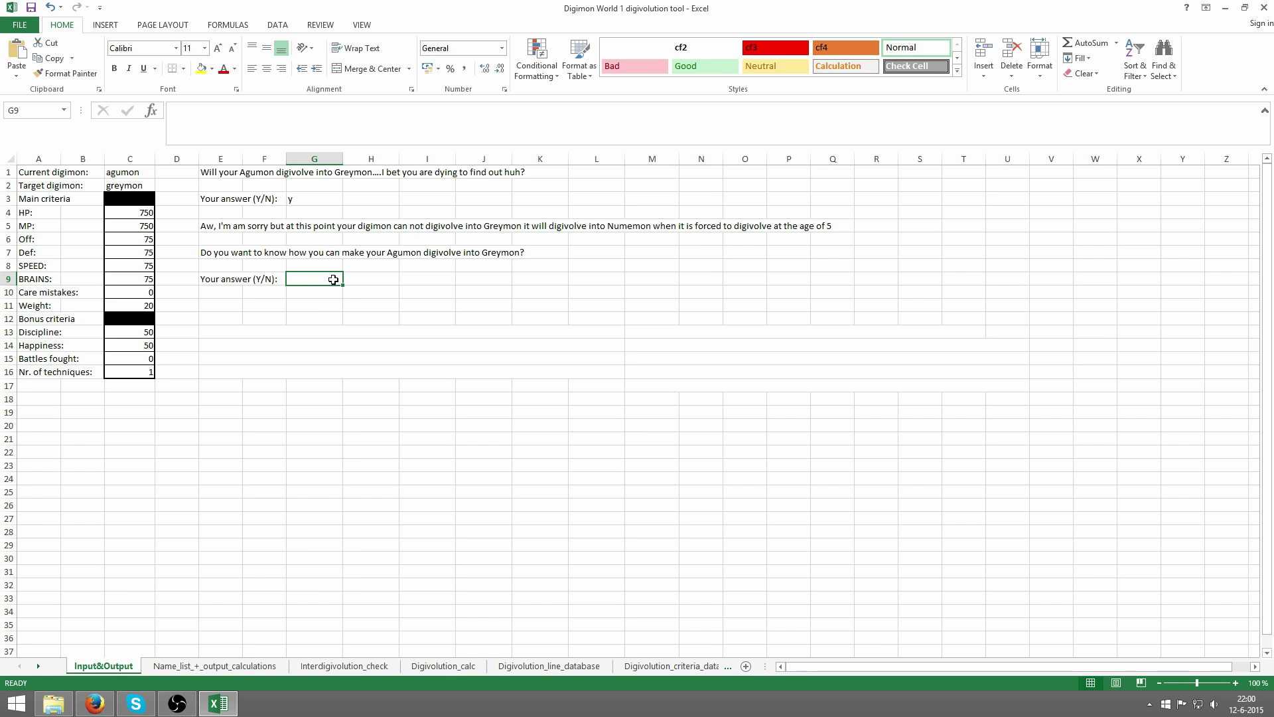
text(y)
key(Return)
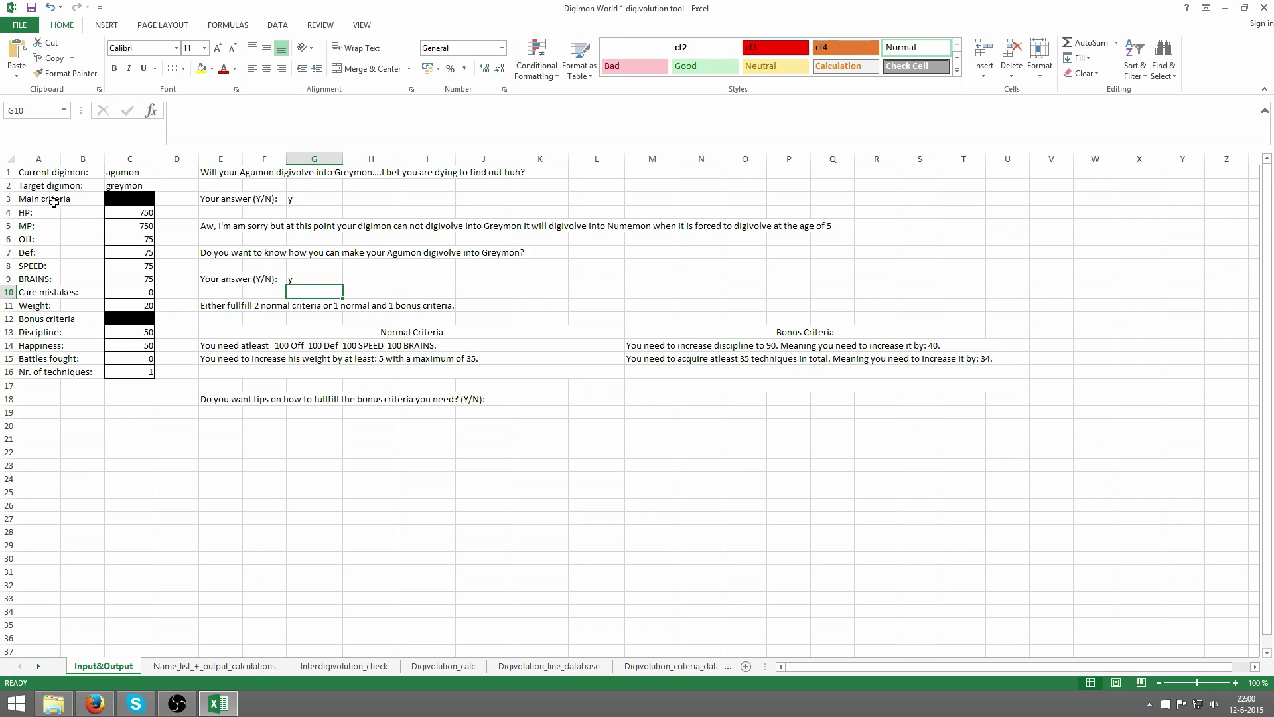
drag(28, 211, 143, 292)
click(67, 312)
drag(68, 311, 142, 306)
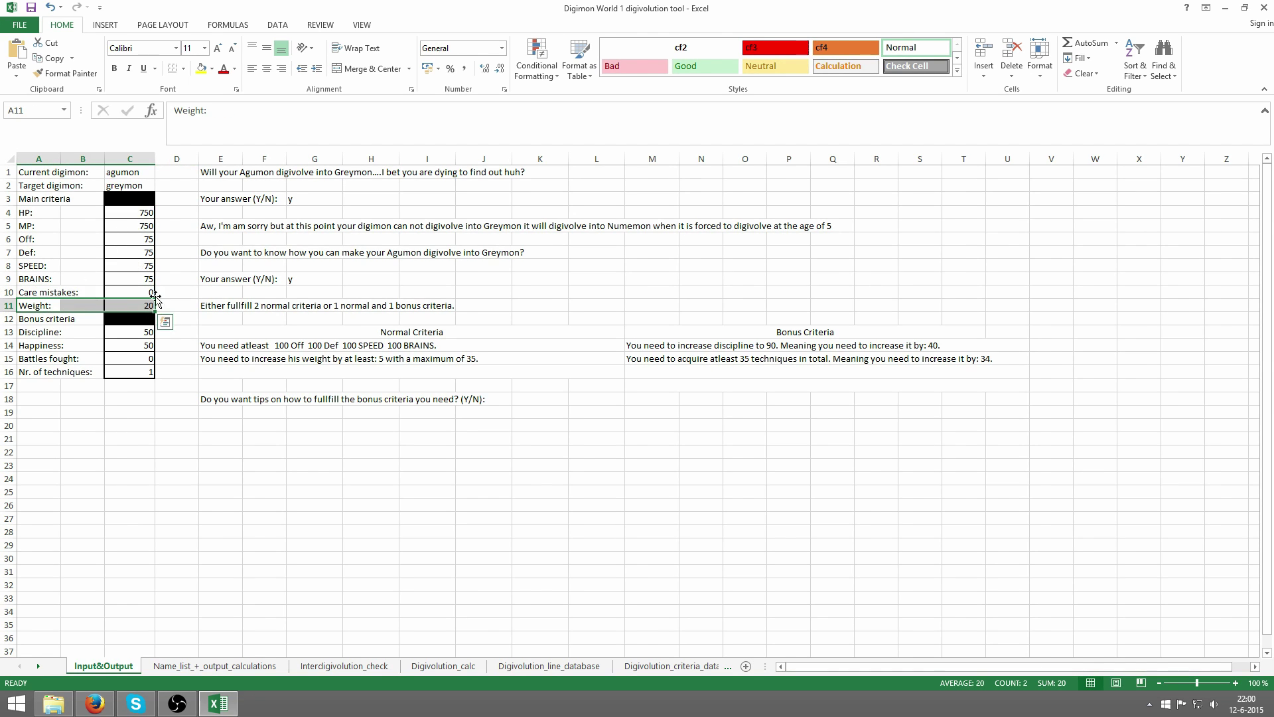
click(224, 347)
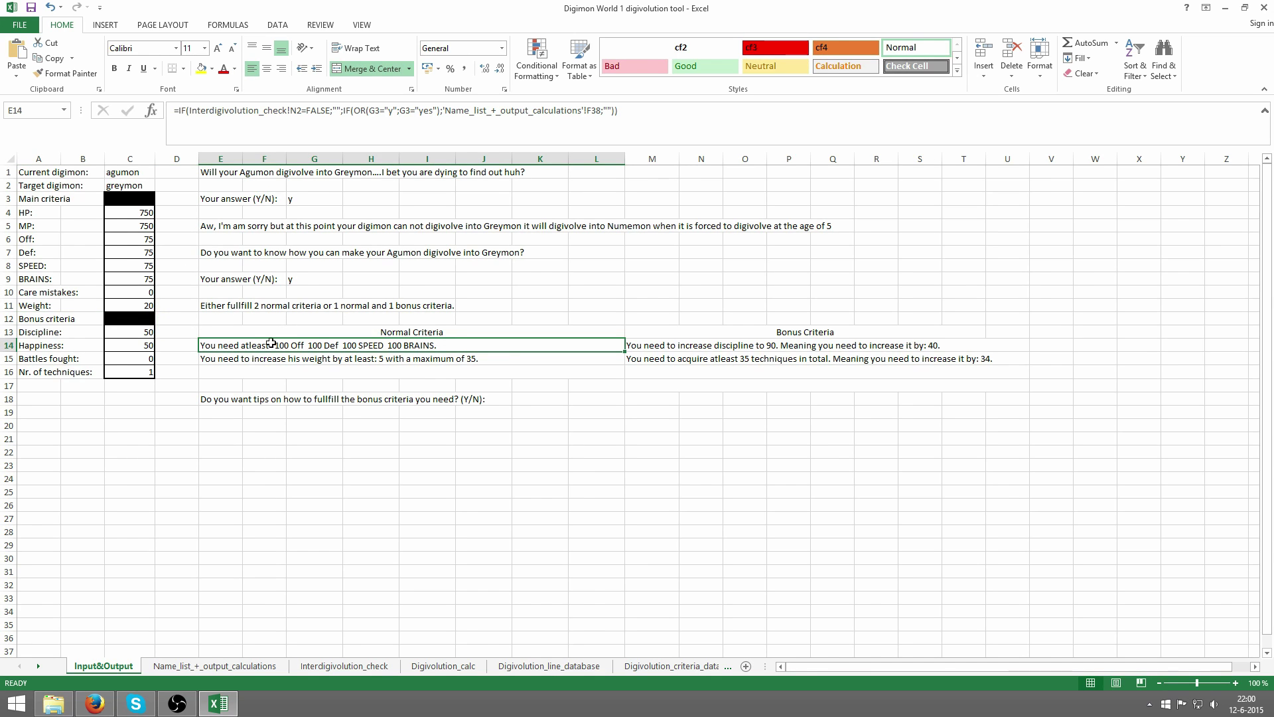
click(148, 241)
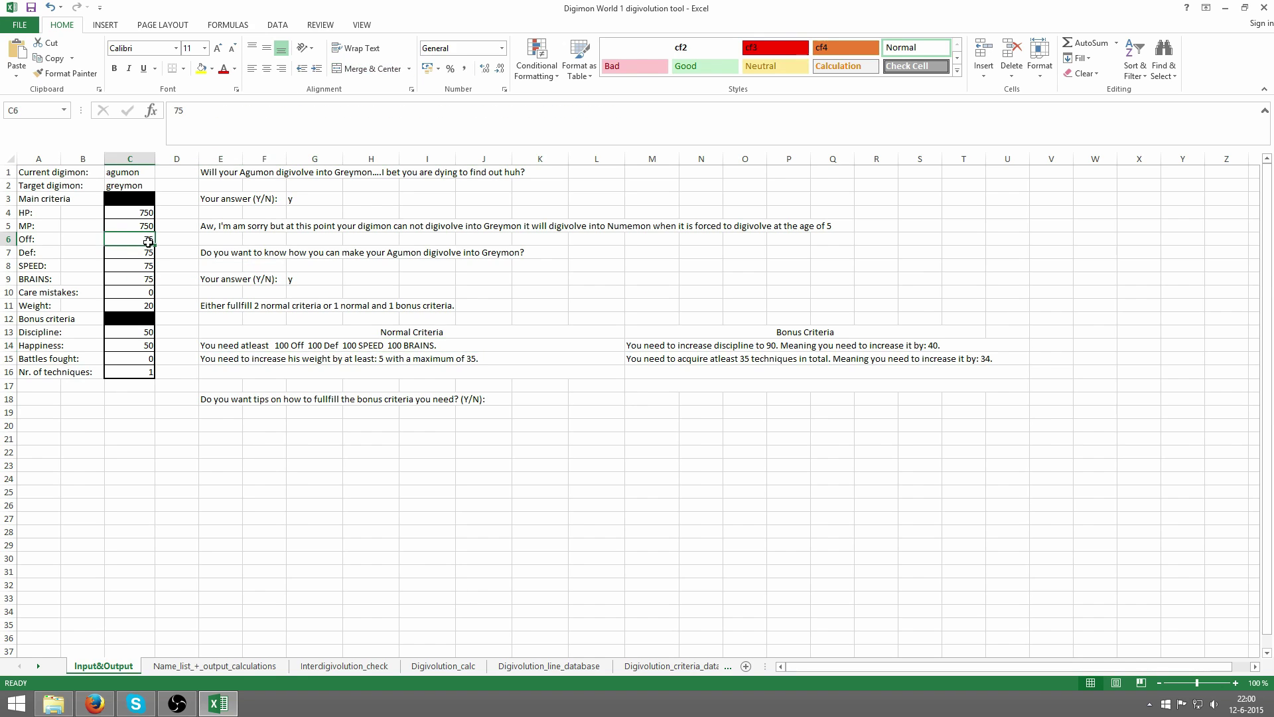
click(295, 343)
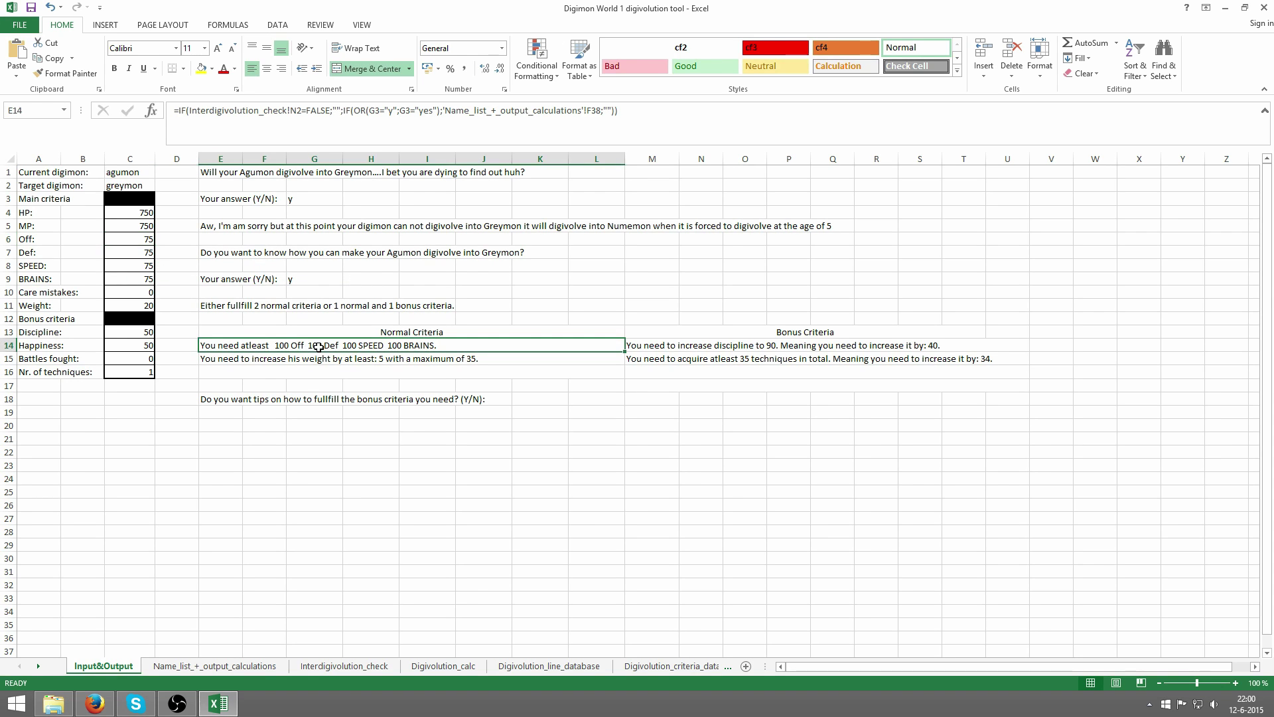
click(143, 252)
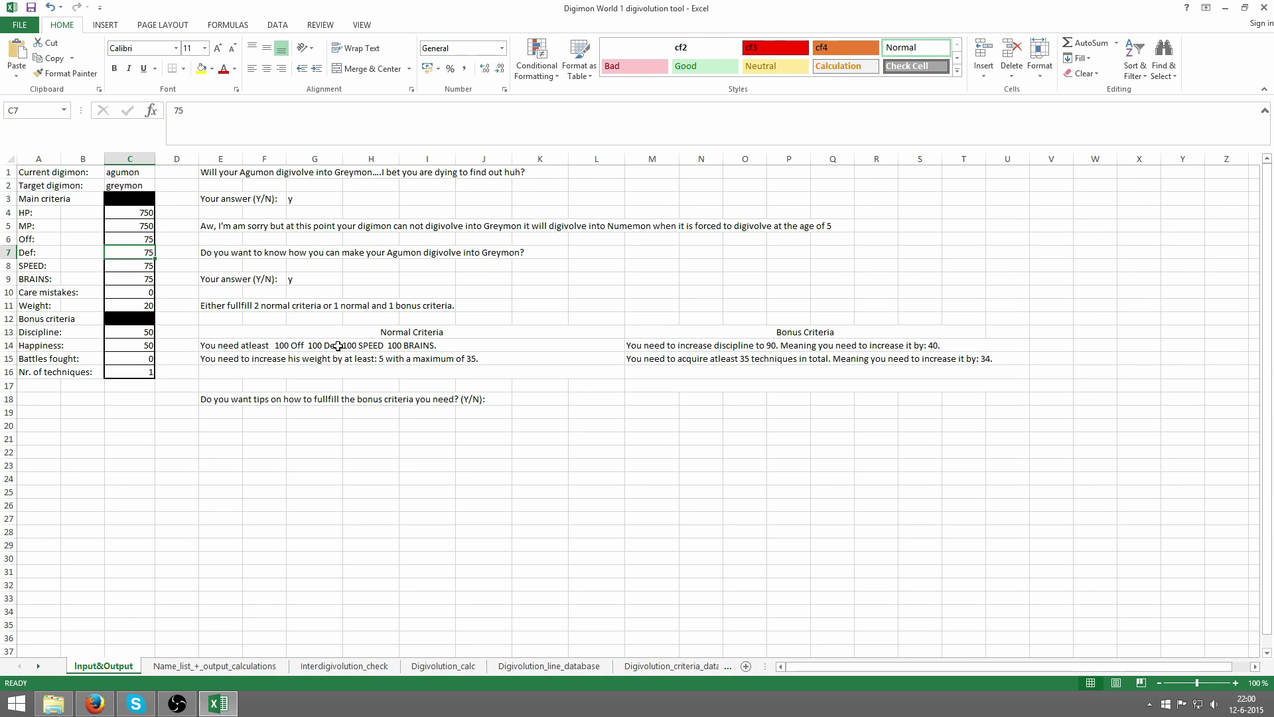
click(128, 267)
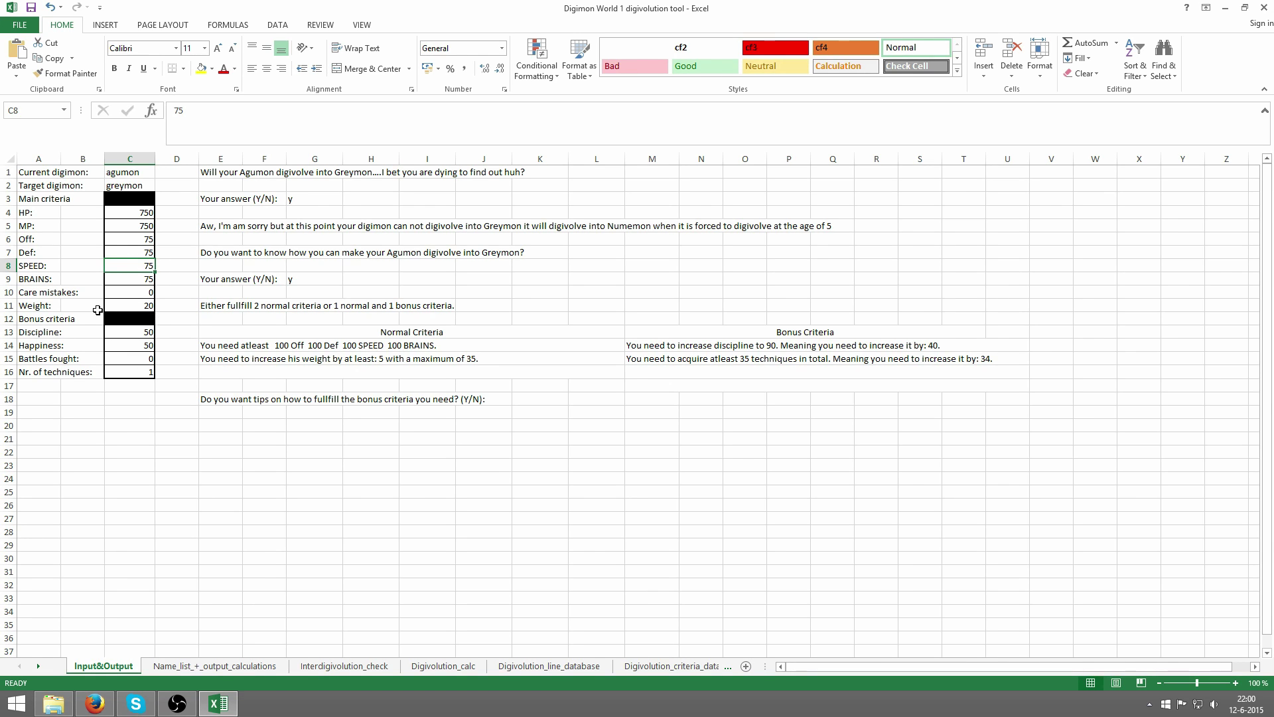
drag(147, 239, 151, 285)
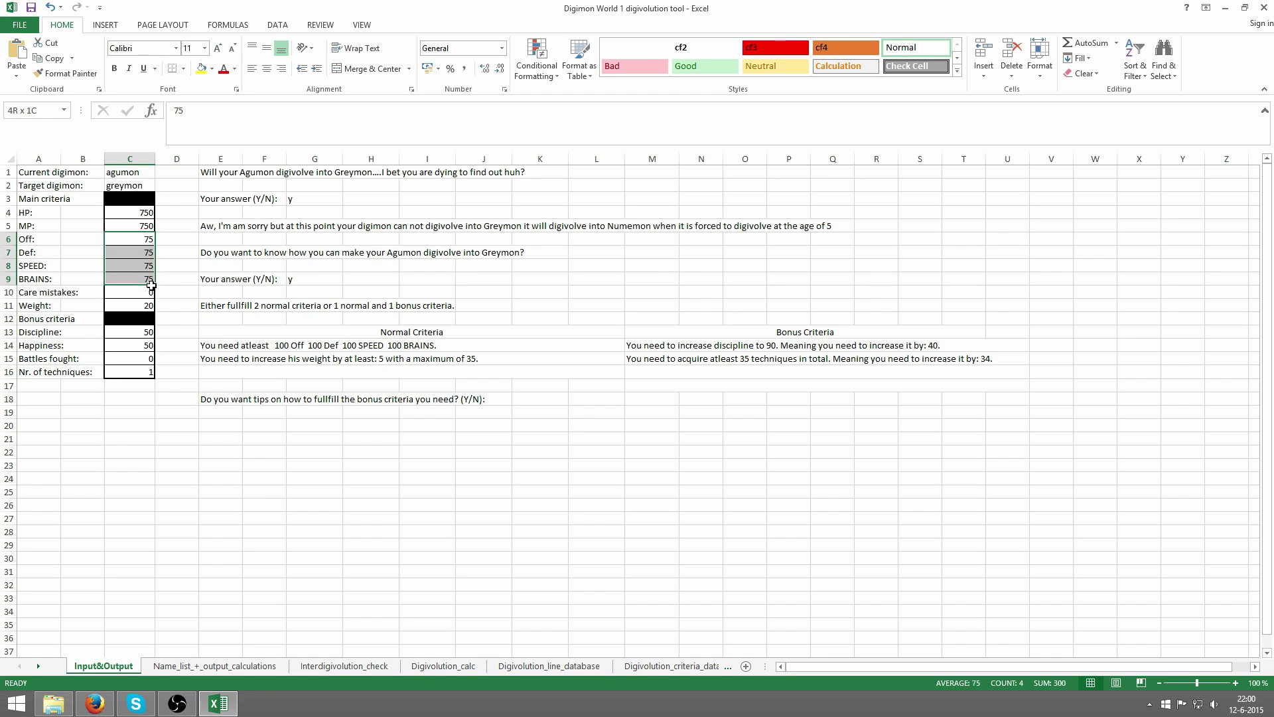
click(148, 279)
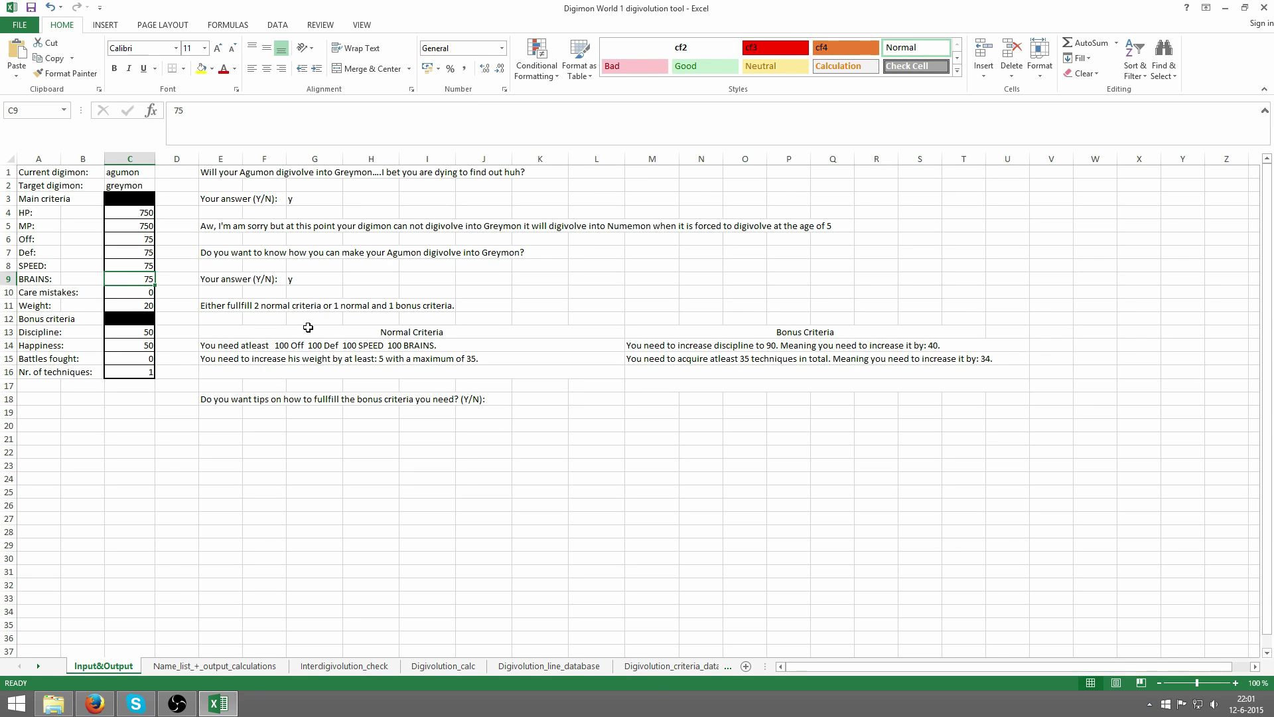
click(210, 360)
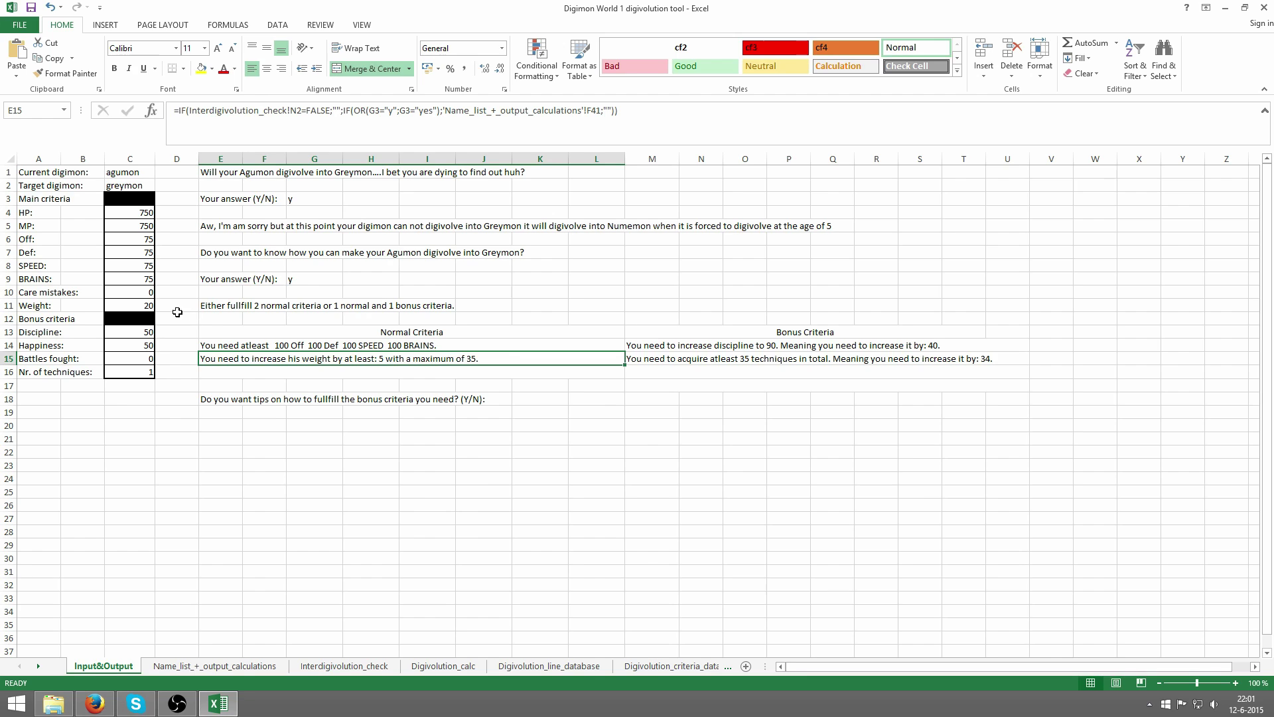
click(150, 306)
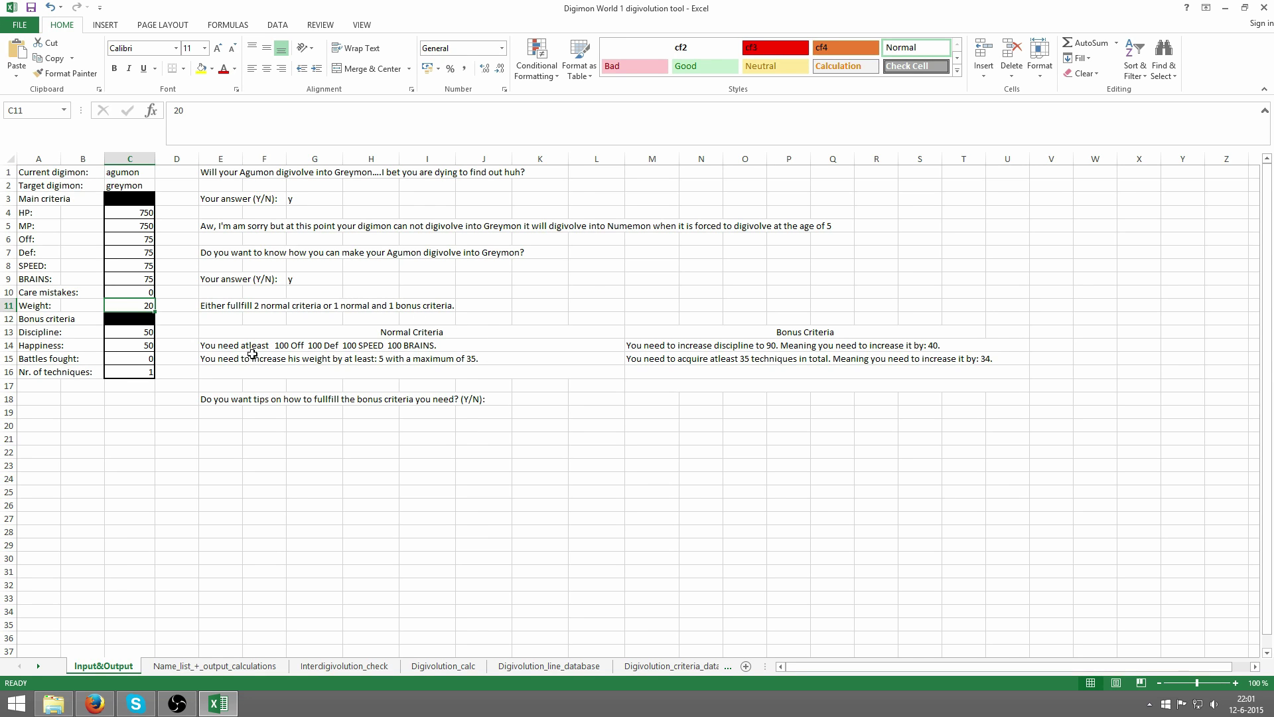
drag(232, 348, 328, 361)
click(412, 363)
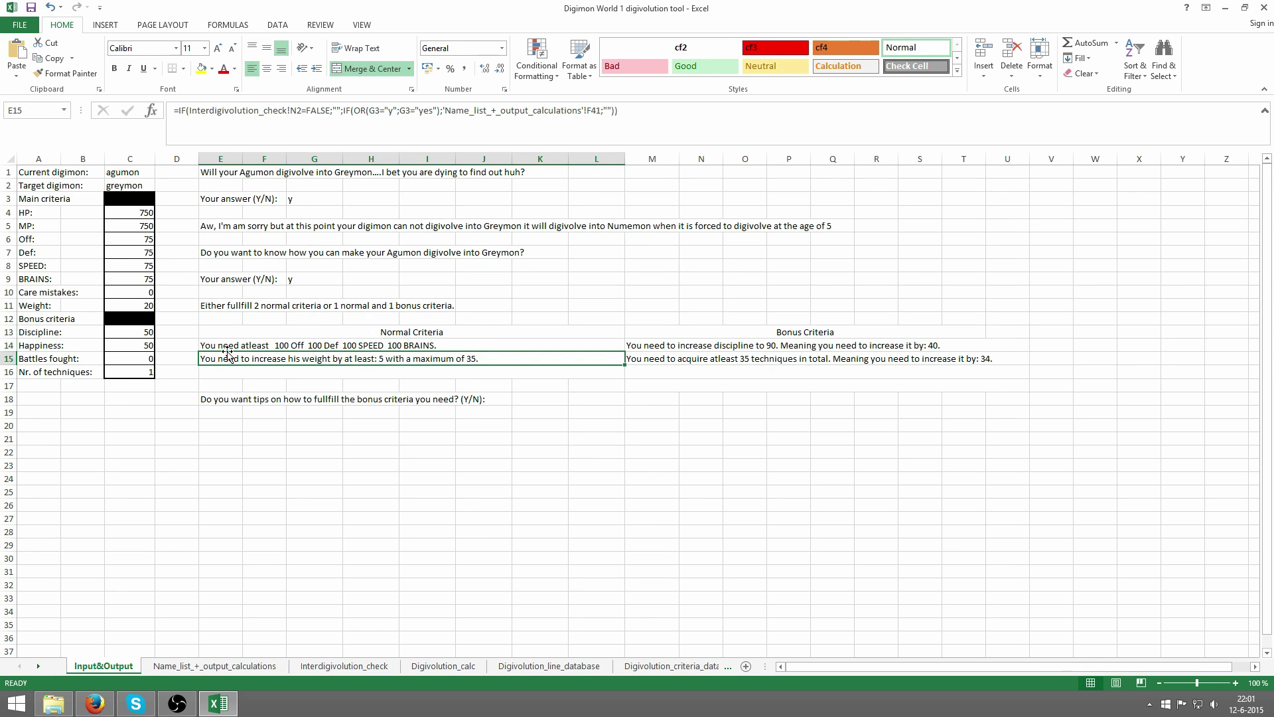
drag(227, 353, 247, 357)
click(246, 357)
drag(661, 347, 775, 358)
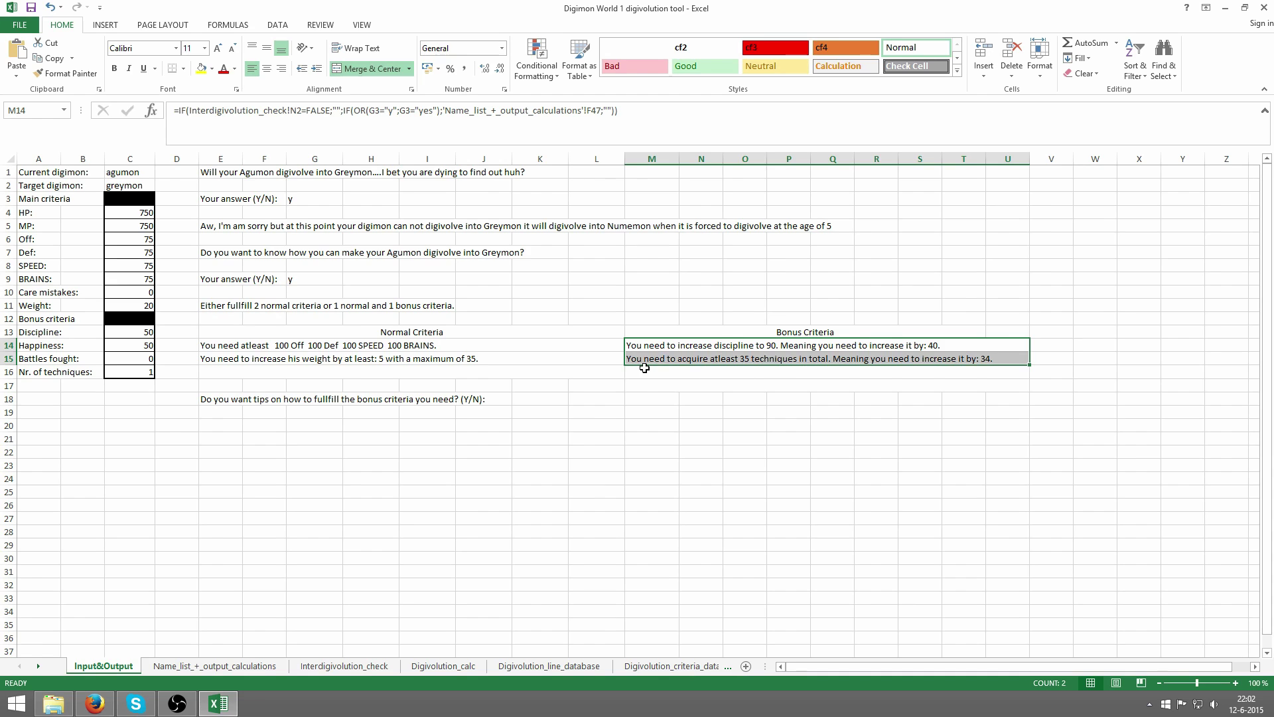
click(779, 361)
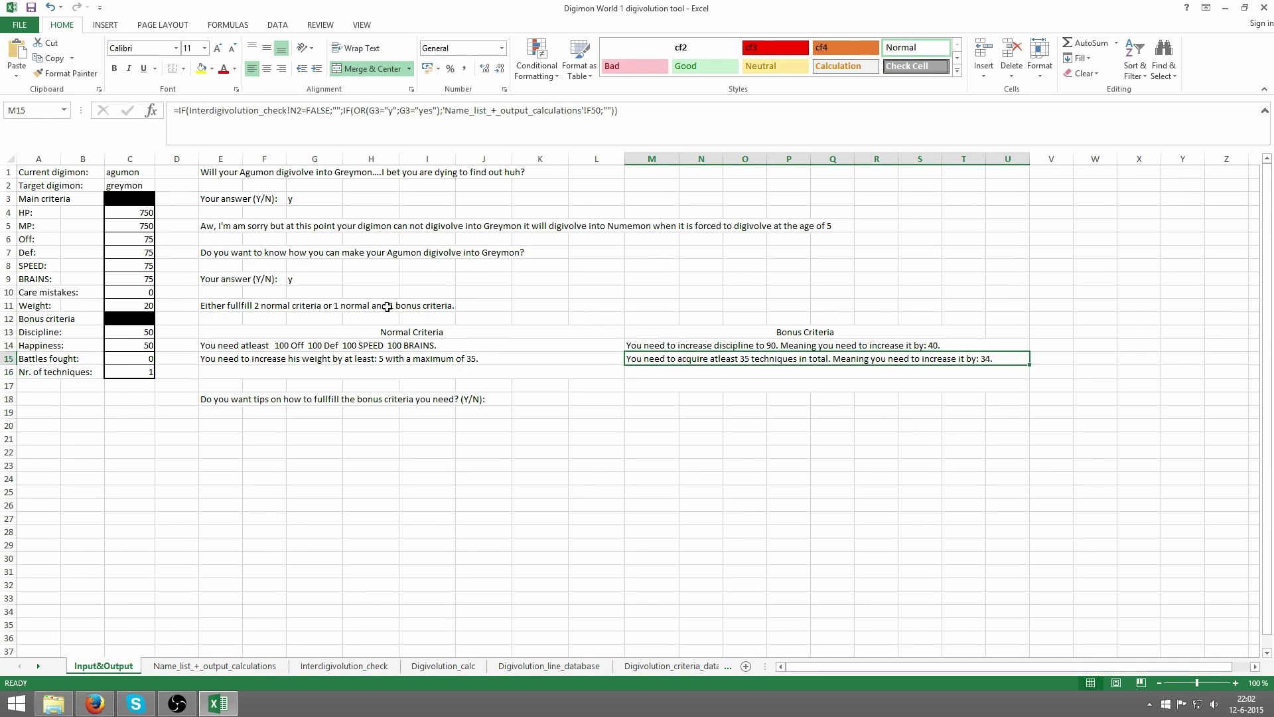
- Raise Off, Def, SPEED and BRAINS to 100 and Weight to 25
click(268, 342)
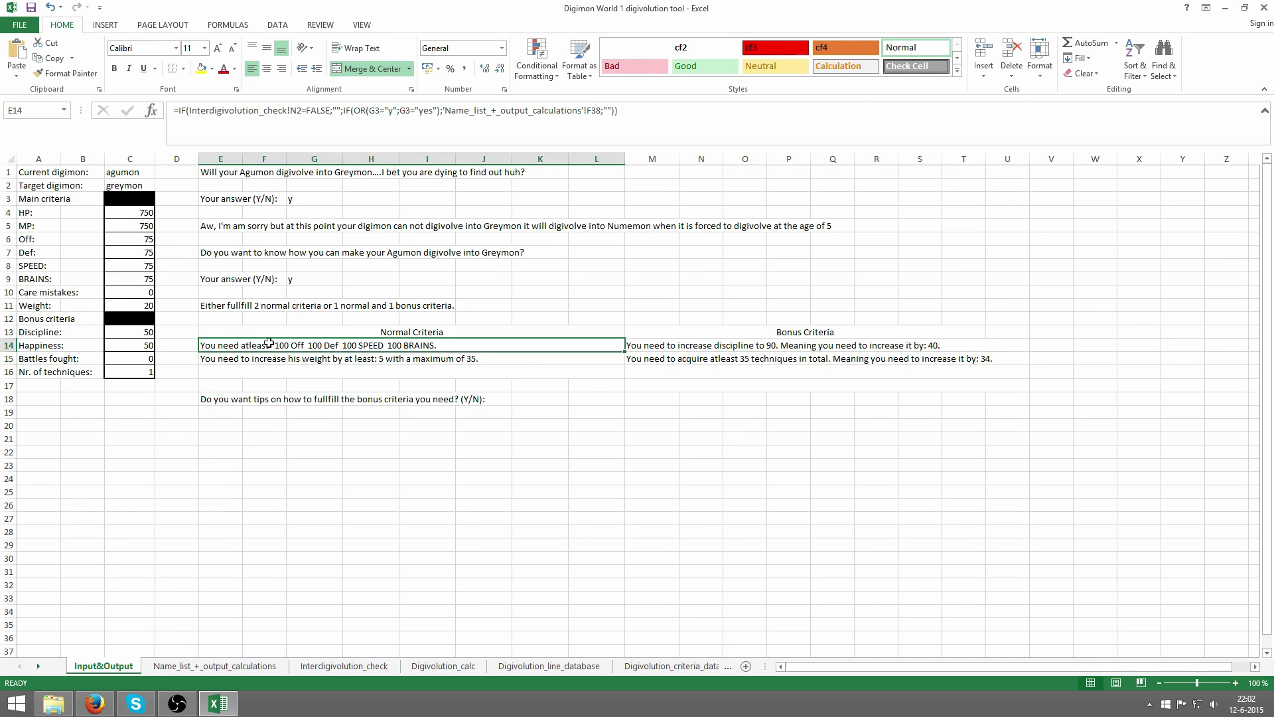
click(142, 239)
text(100)
key(Return)
text(100)
key(Return)
text(100)
key(Return)
text(100)
key(Return)
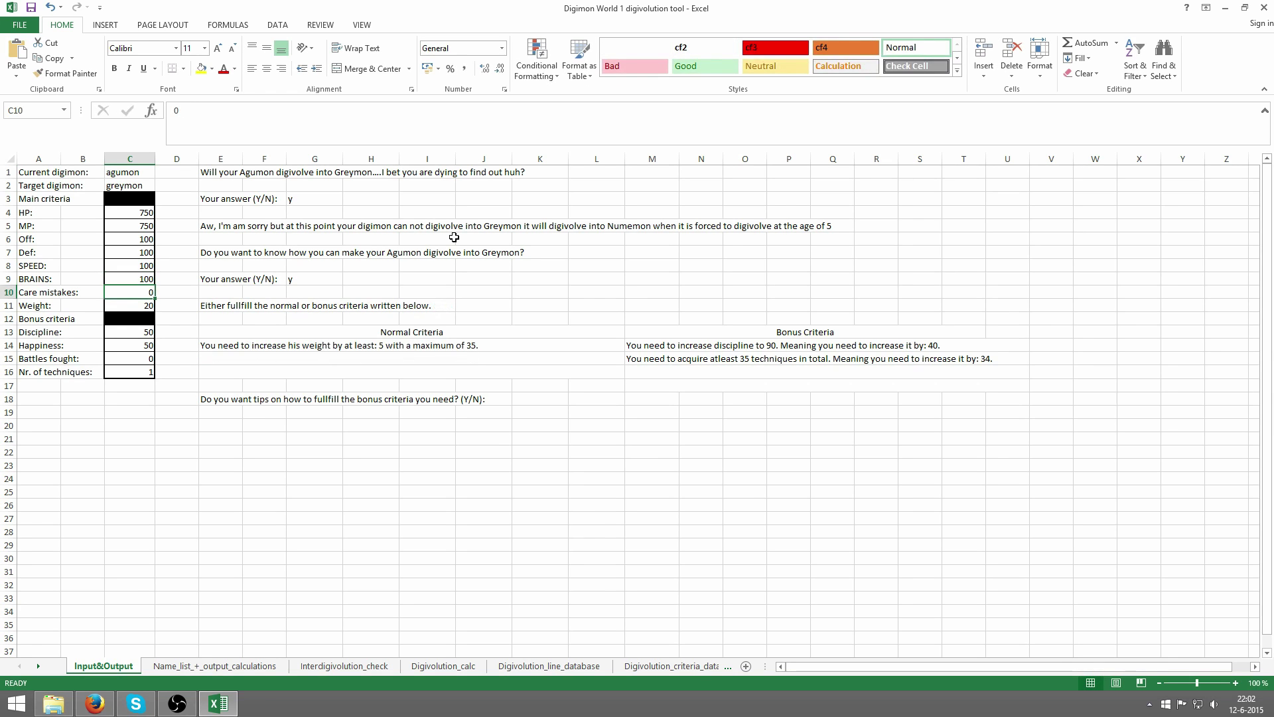
key(Return)
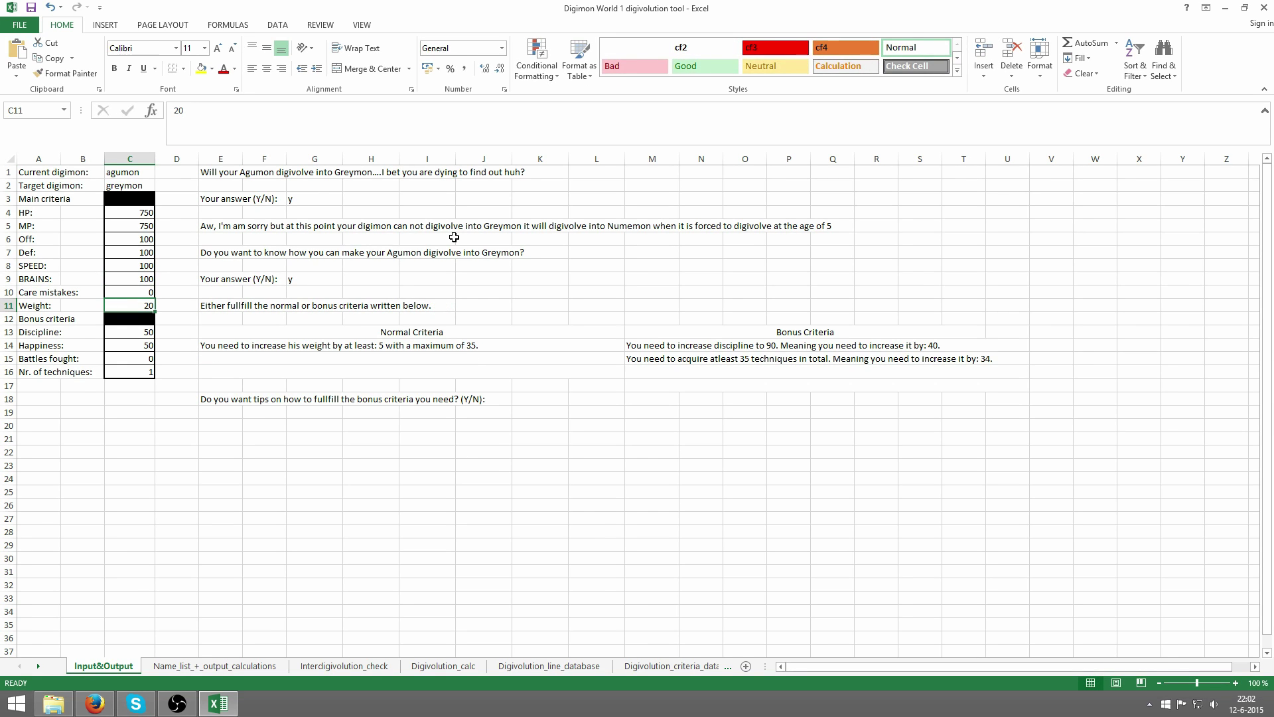
text(25)
key(Return)
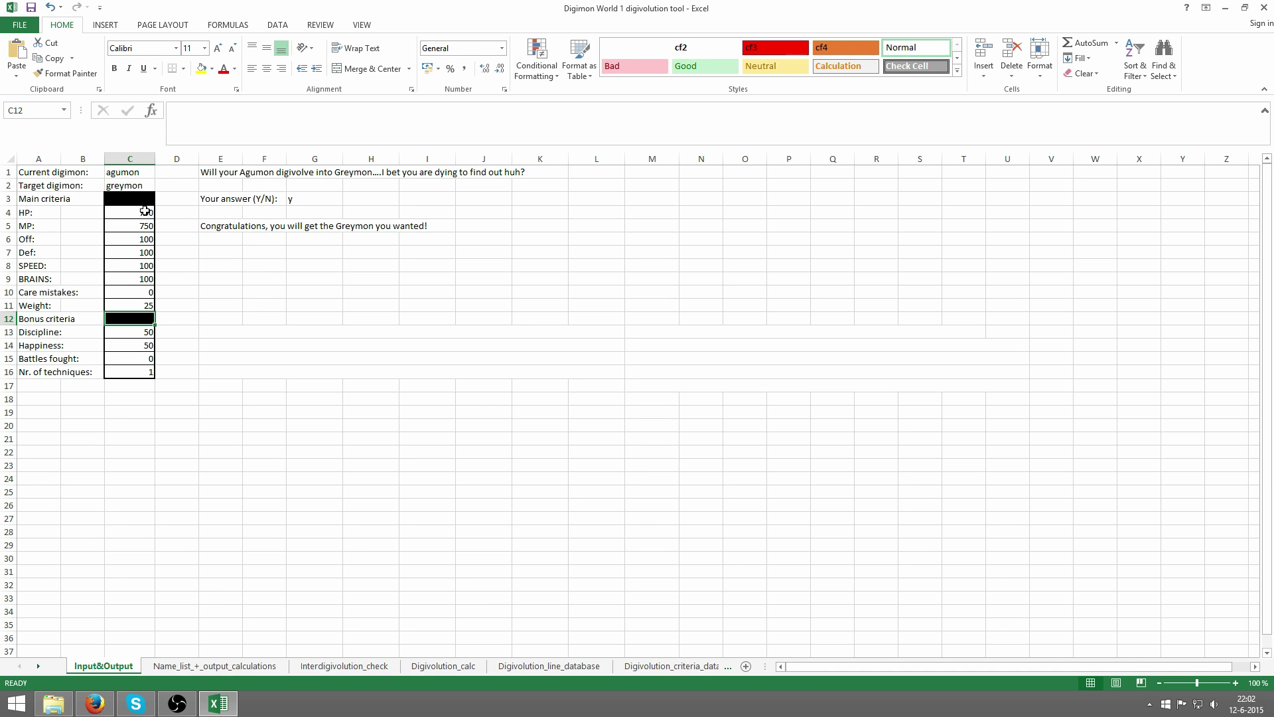
- Select the stat values from HP down to BRAINS to review them
drag(123, 172, 136, 174)
drag(132, 218, 130, 374)
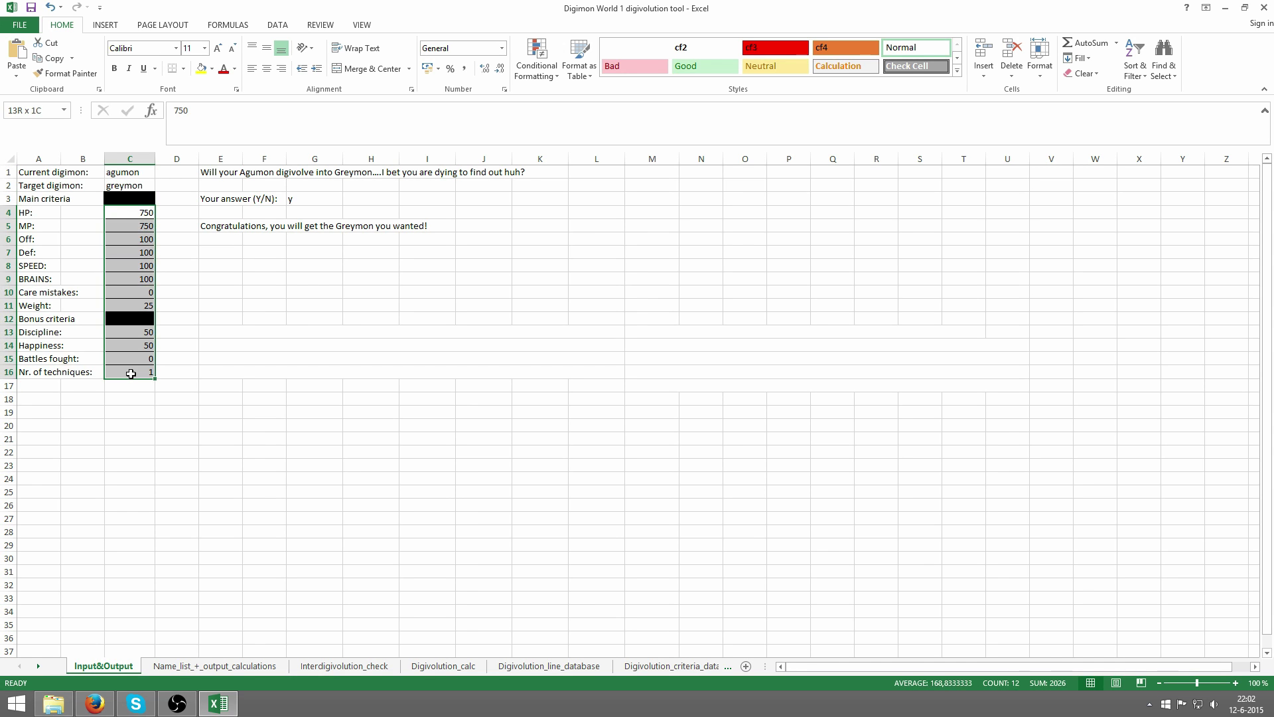
click(127, 227)
click(118, 237)
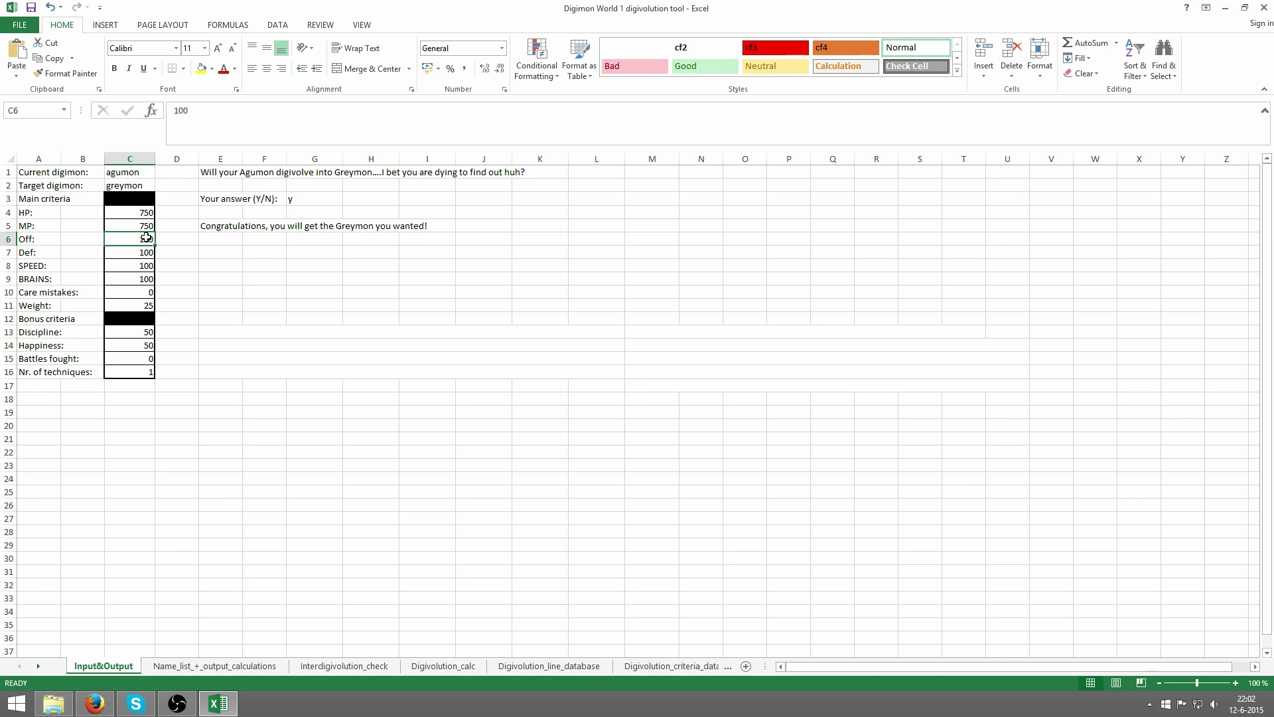
drag(146, 211, 146, 306)
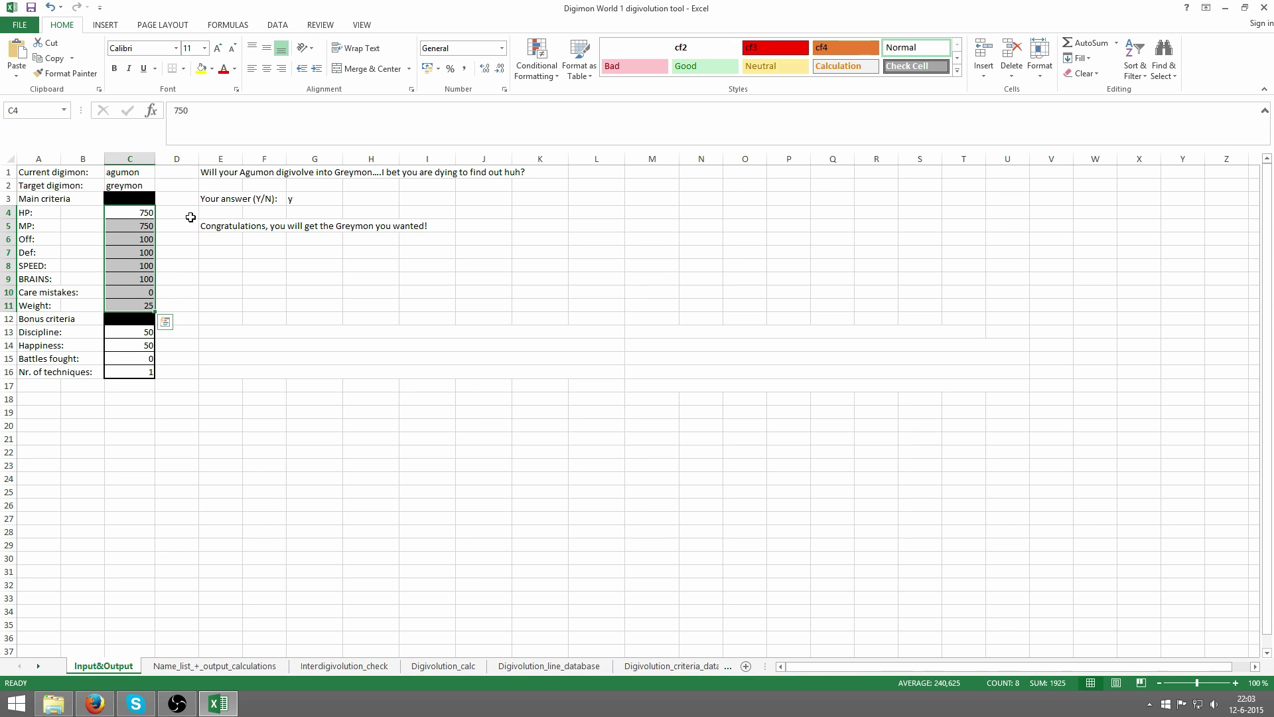
- Change the target in C2 to birdramon and select the resulting verdict message
click(191, 215)
click(135, 186)
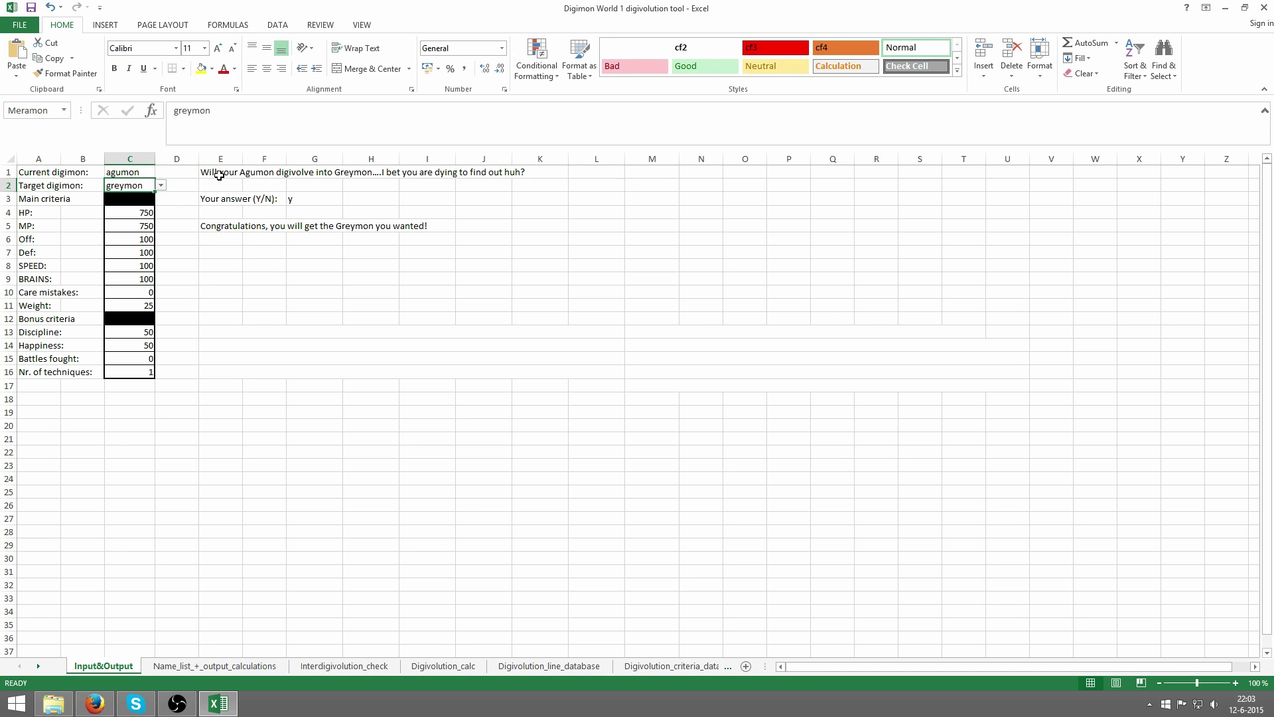
text(b)
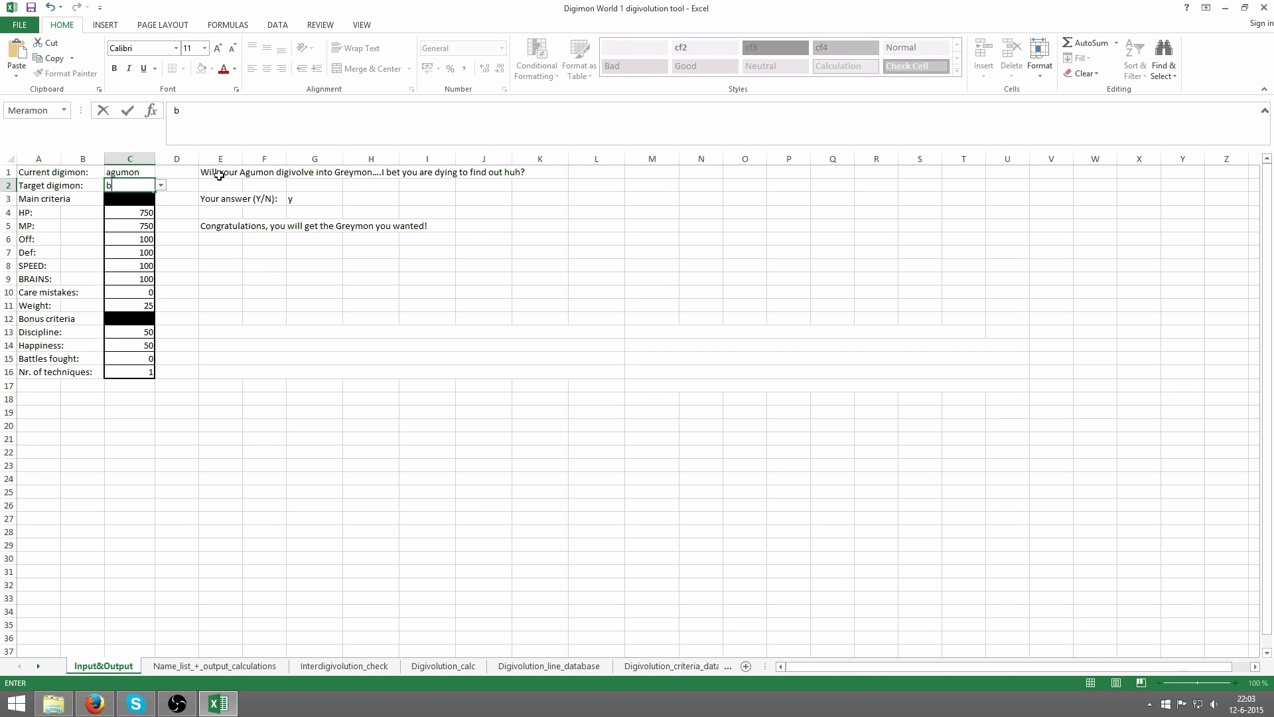
text(irdramon)
key(Return)
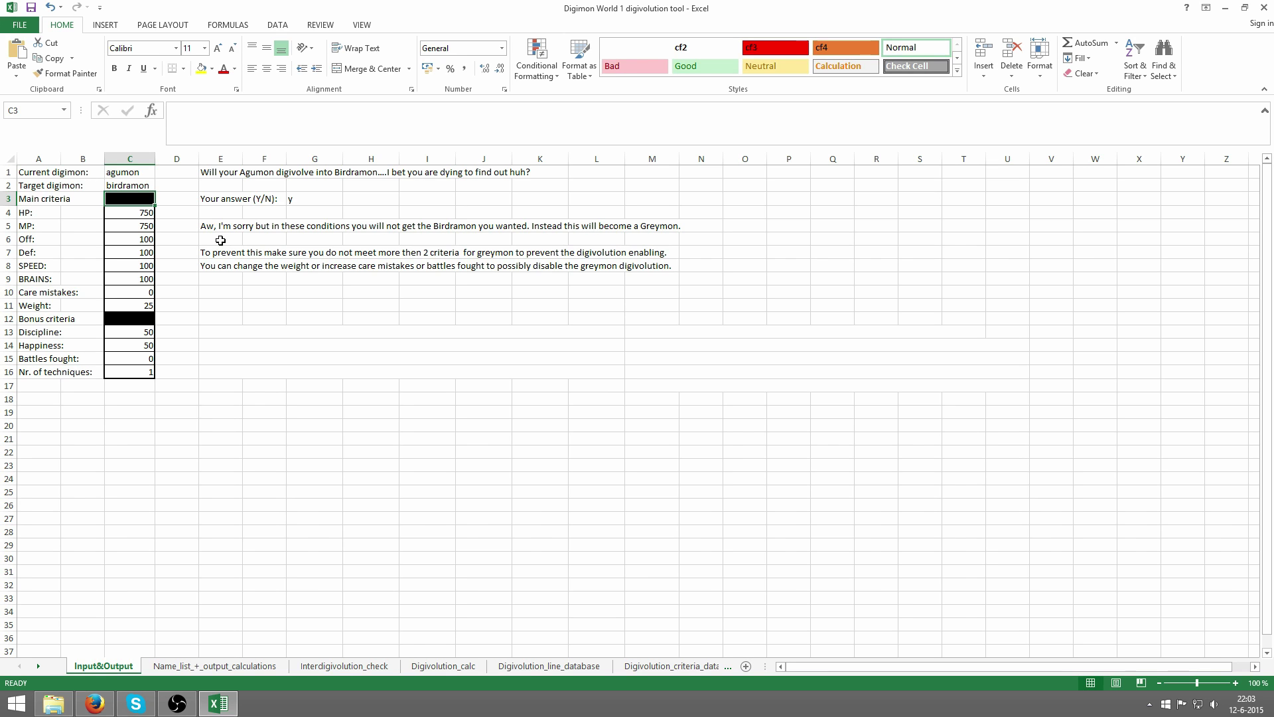
drag(221, 241, 668, 237)
click(668, 237)
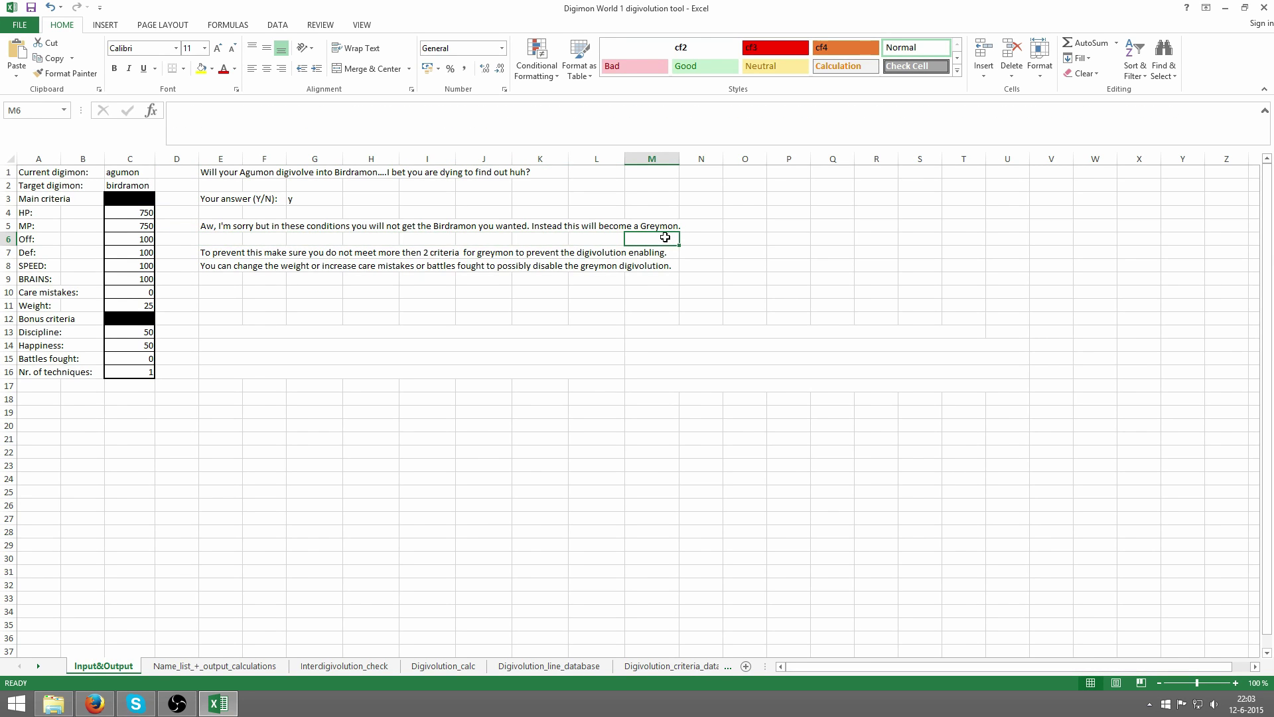
drag(665, 237, 208, 208)
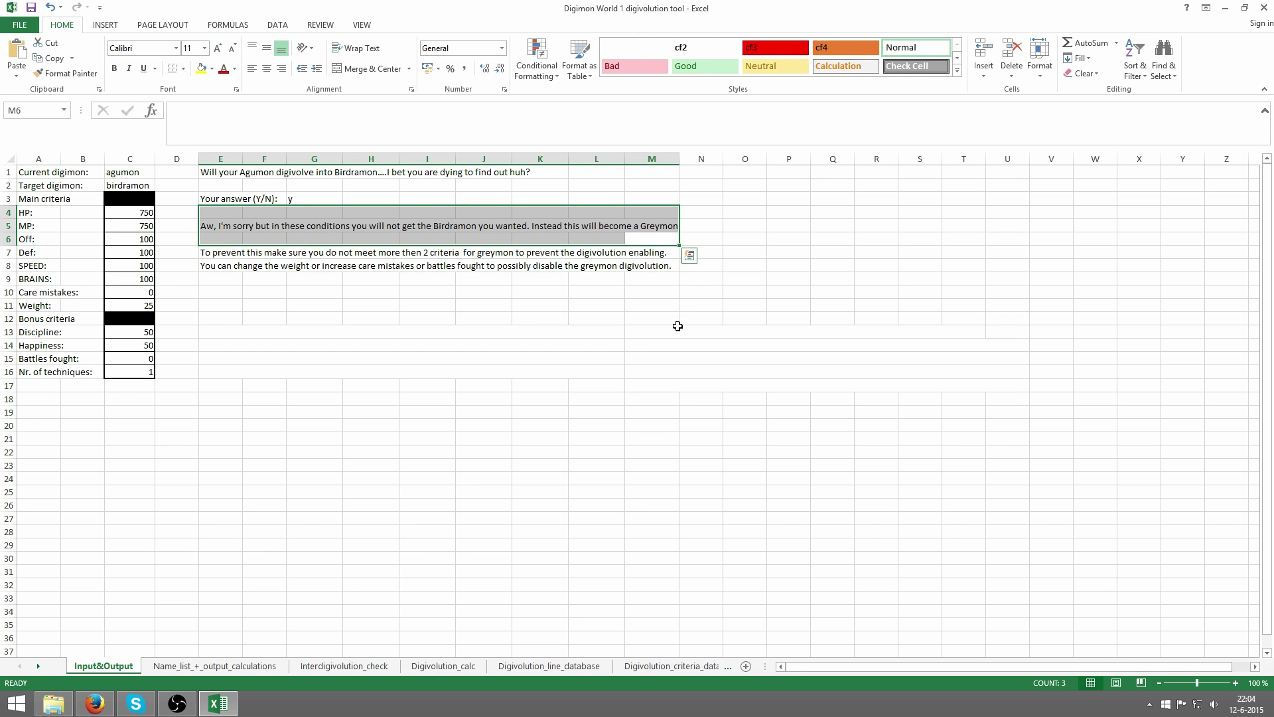
- Launch ePSXe from the desktop and run the Digimon World disc image
click(225, 705)
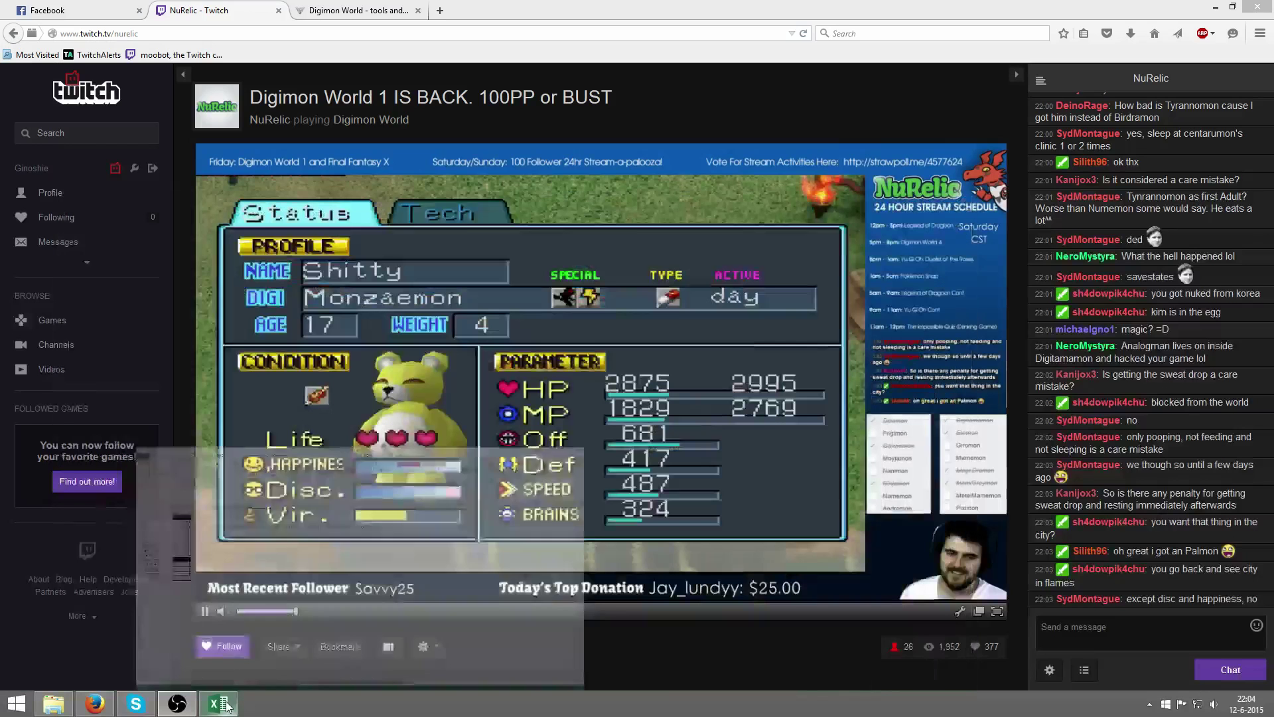
click(1216, 7)
key(super+d)
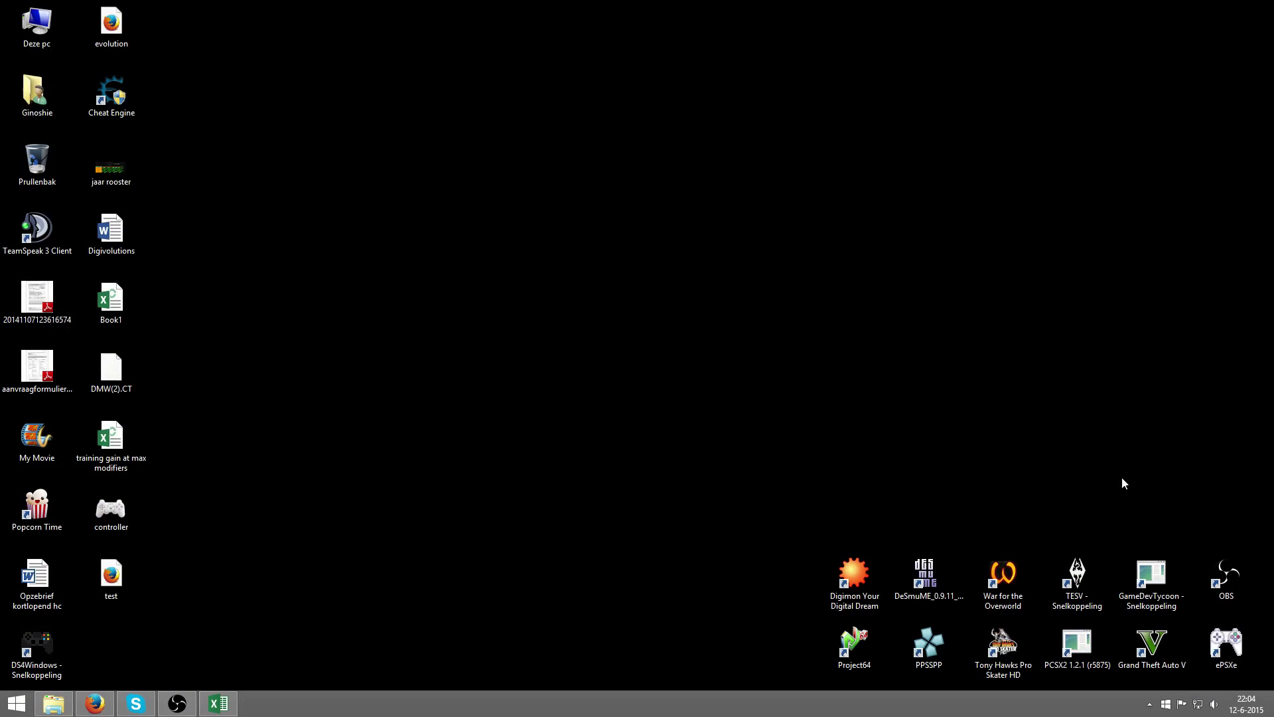
double_click(1226, 647)
click(13, 23)
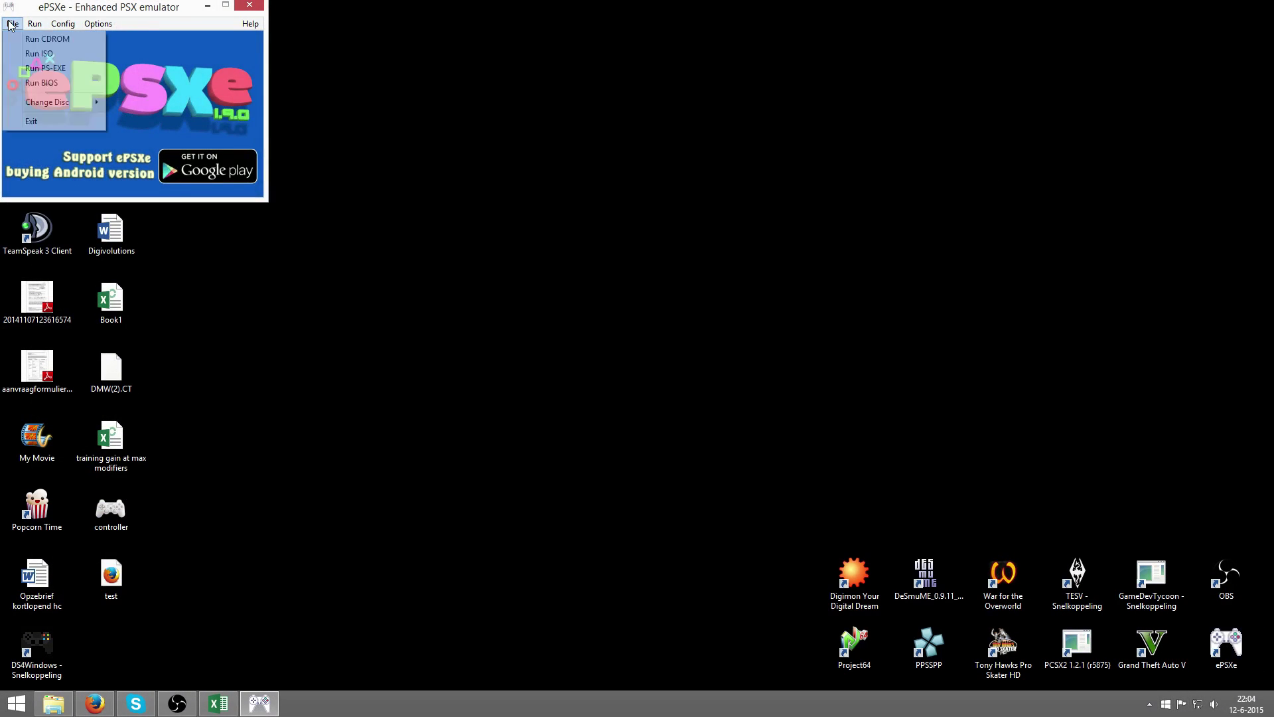
click(38, 55)
double_click(166, 291)
- Load the save state, show Agumon's evolution tree in the chart, then return to Excel
key(F3)
key(F2)
key(F2)
key(F3)
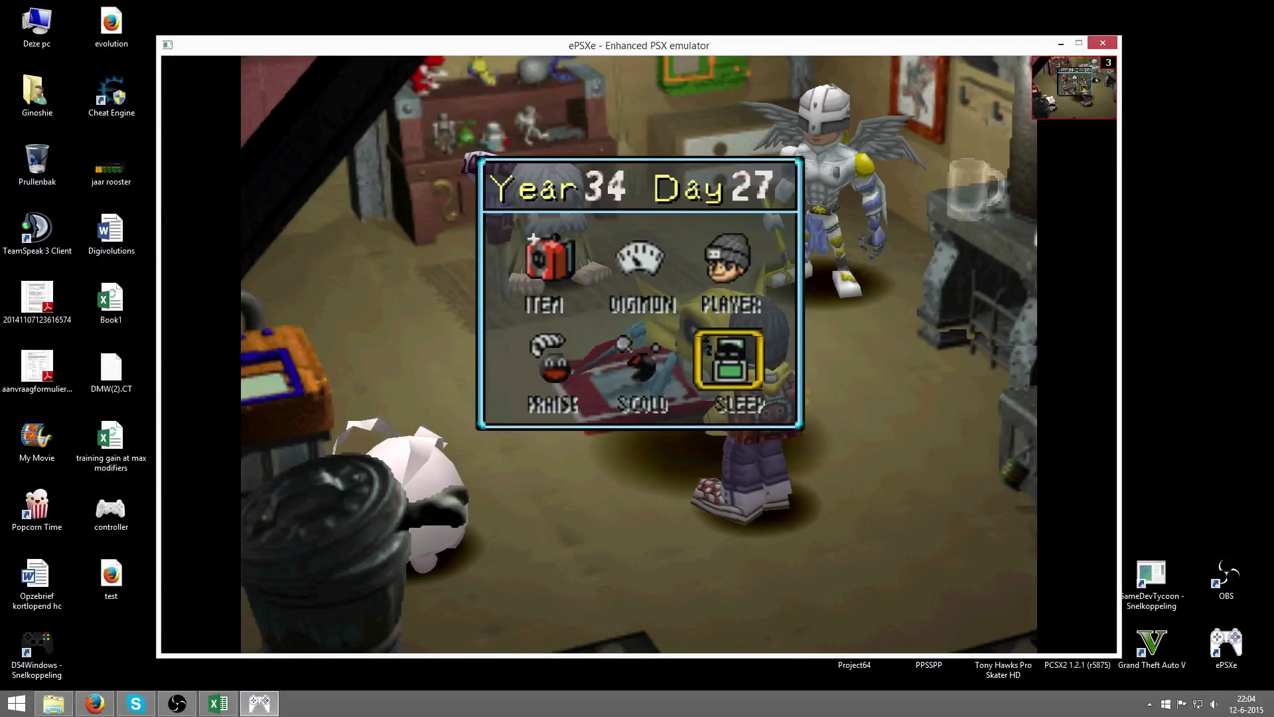
key(Up)
key(z)
key(Right)
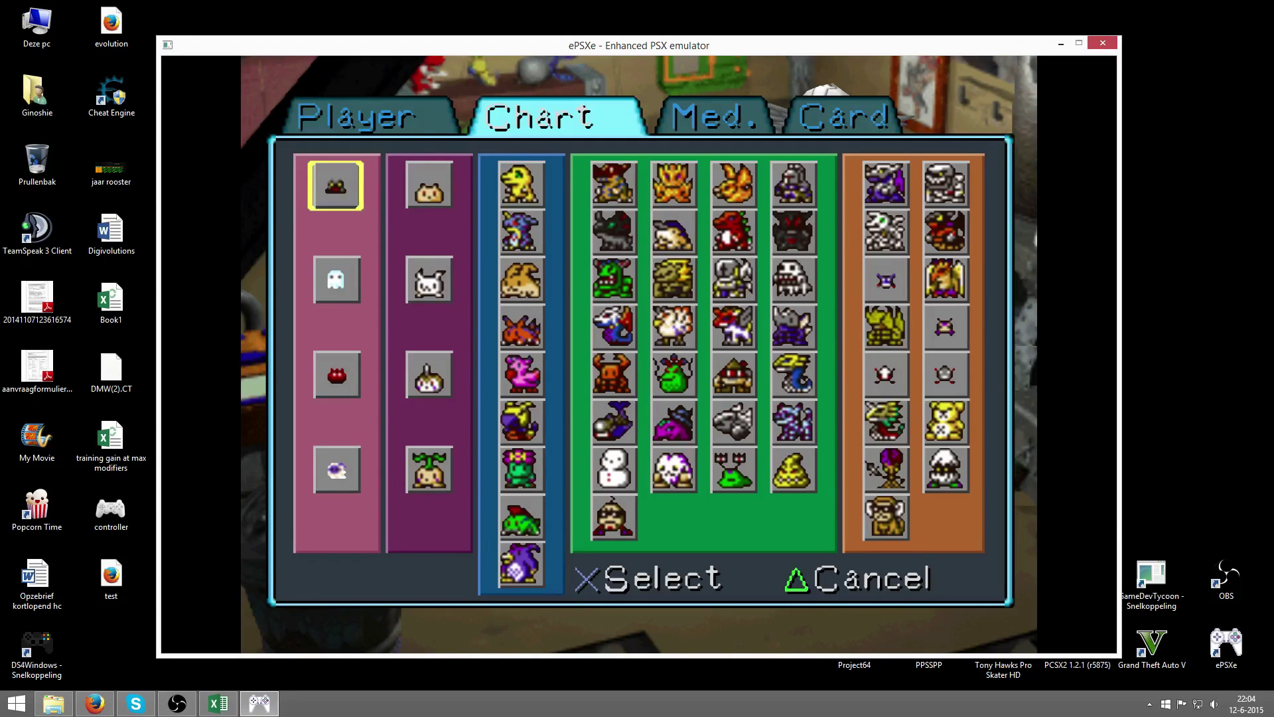
key(Right)
key(Right)
key(z)
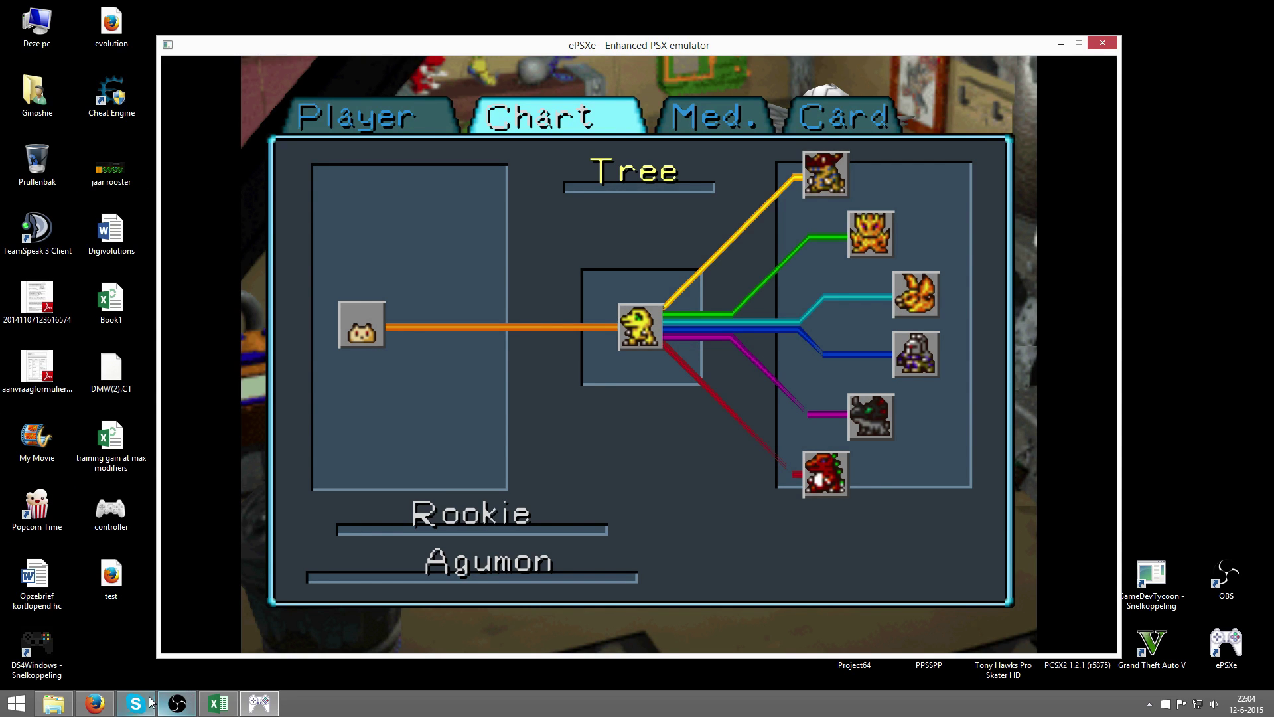
click(219, 702)
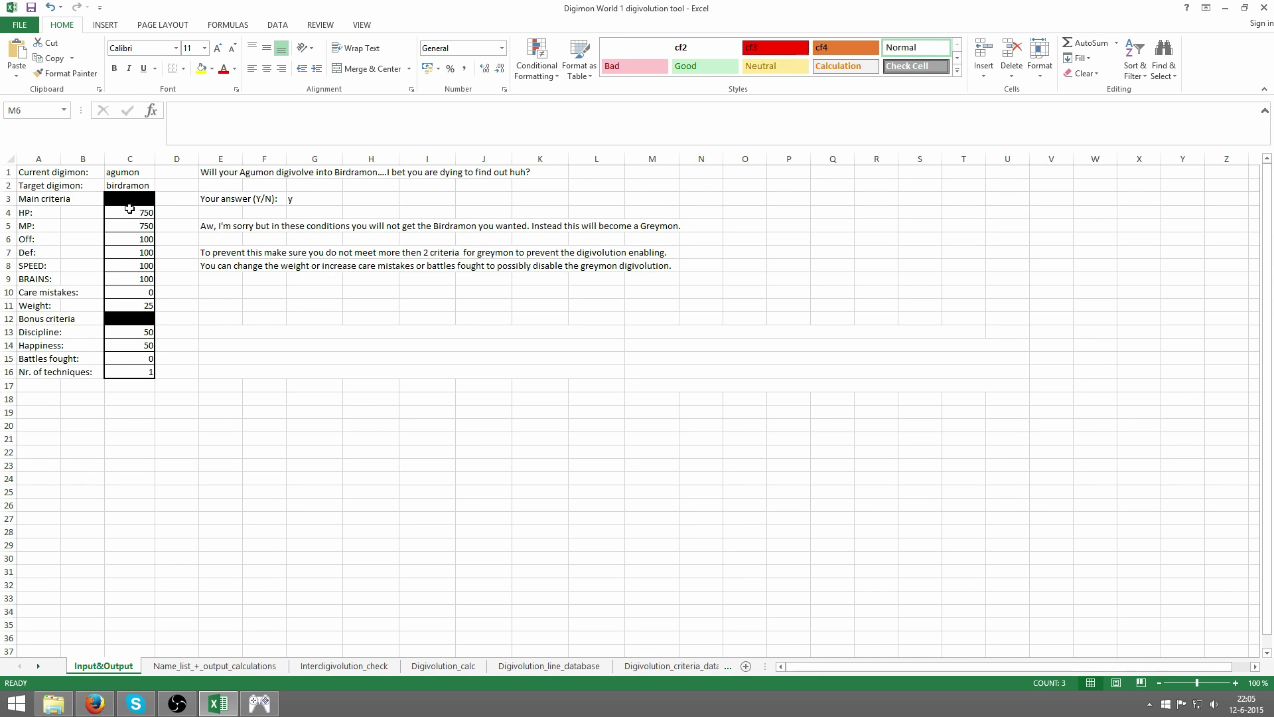
drag(128, 210, 134, 304)
click(134, 304)
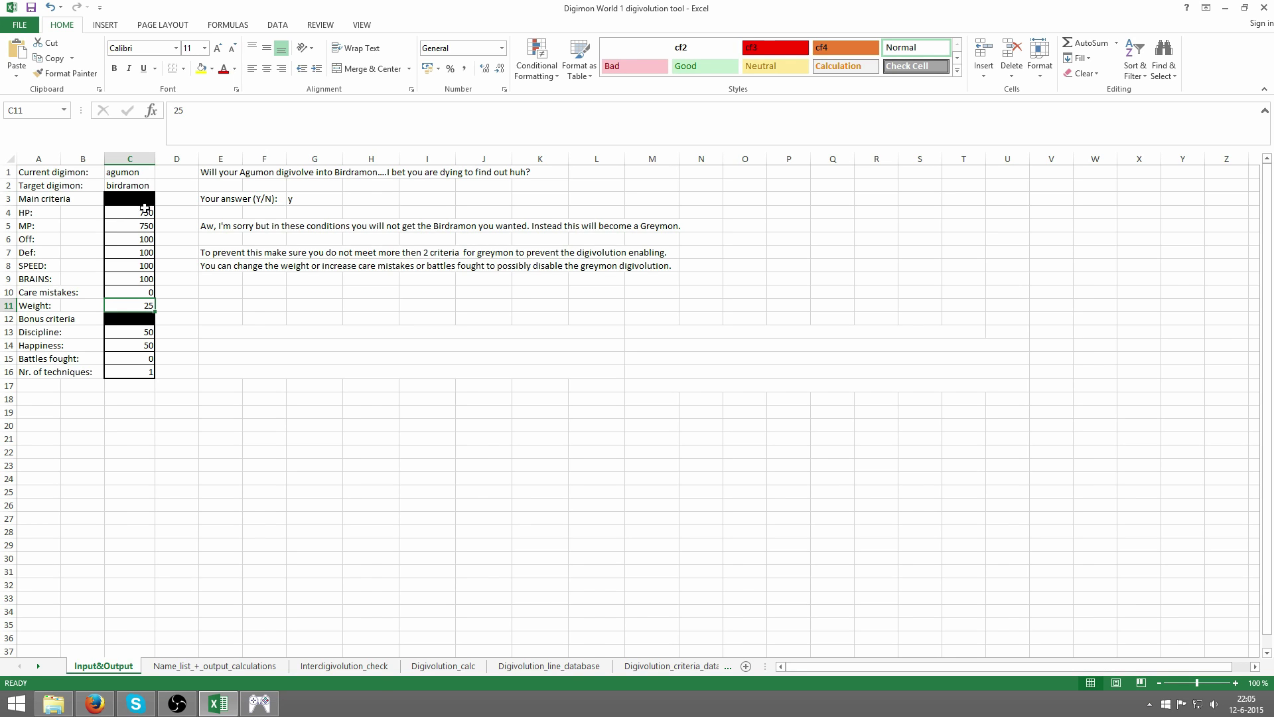
drag(139, 240, 127, 282)
click(134, 277)
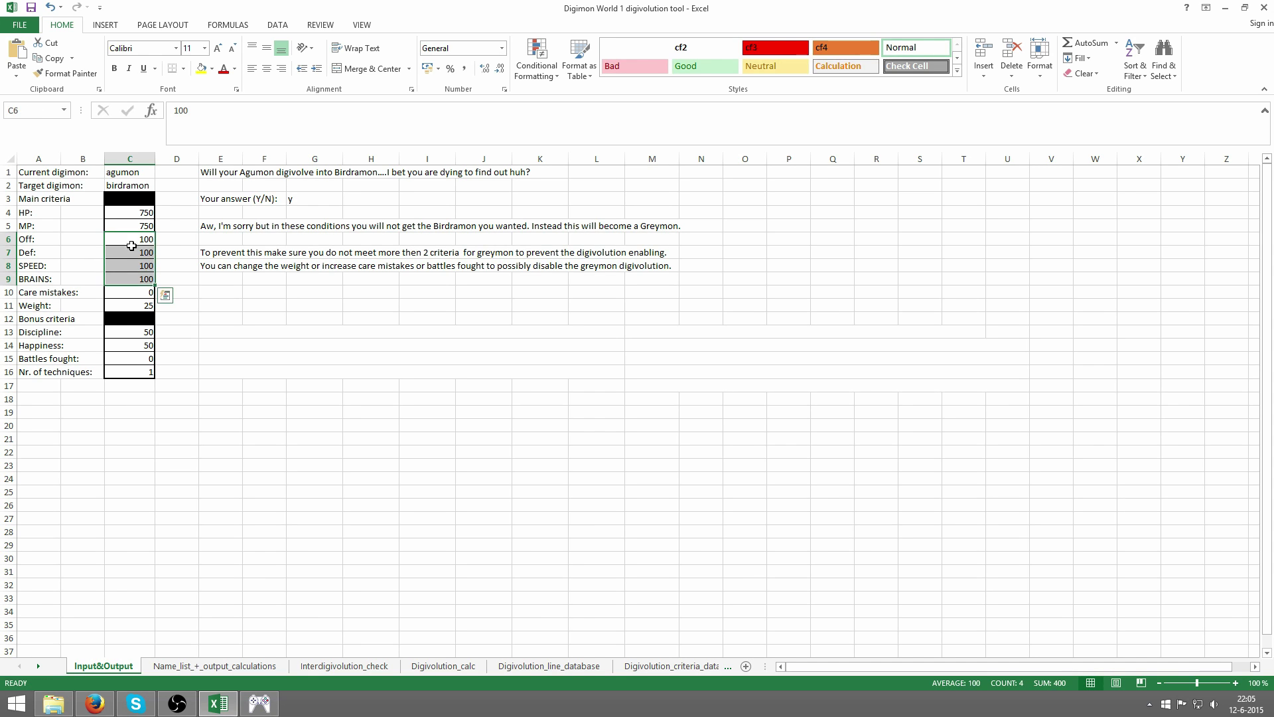
click(132, 243)
click(125, 253)
click(125, 267)
click(128, 280)
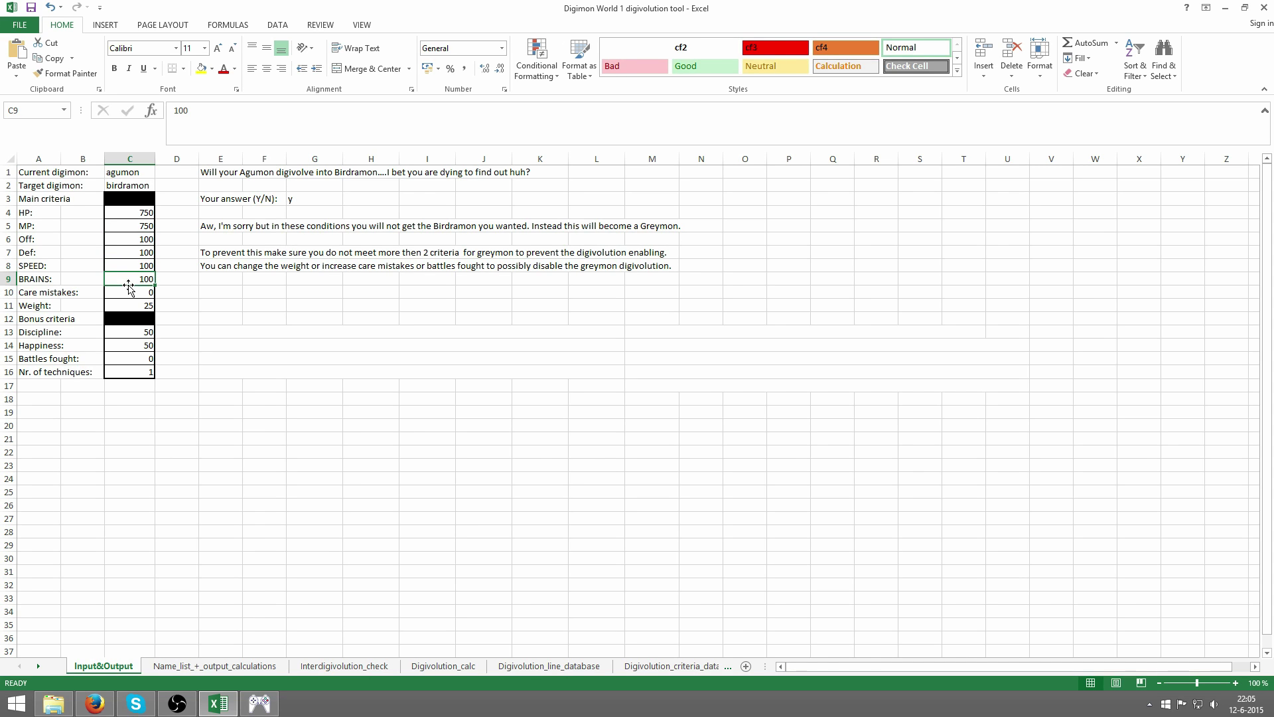
click(129, 241)
drag(123, 258, 171, 264)
click(116, 265)
click(129, 279)
drag(133, 241, 140, 278)
click(127, 253)
click(126, 265)
click(124, 280)
drag(131, 239, 142, 283)
drag(144, 238, 142, 281)
click(144, 252)
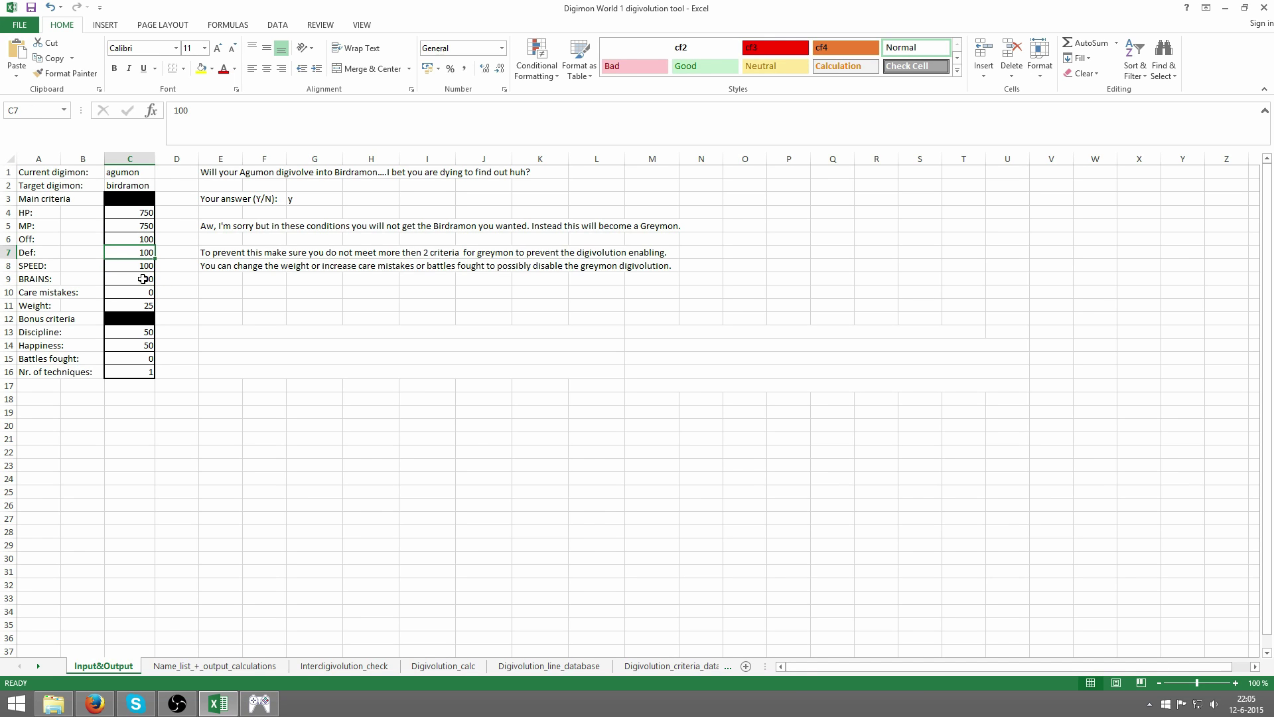
click(123, 266)
click(122, 279)
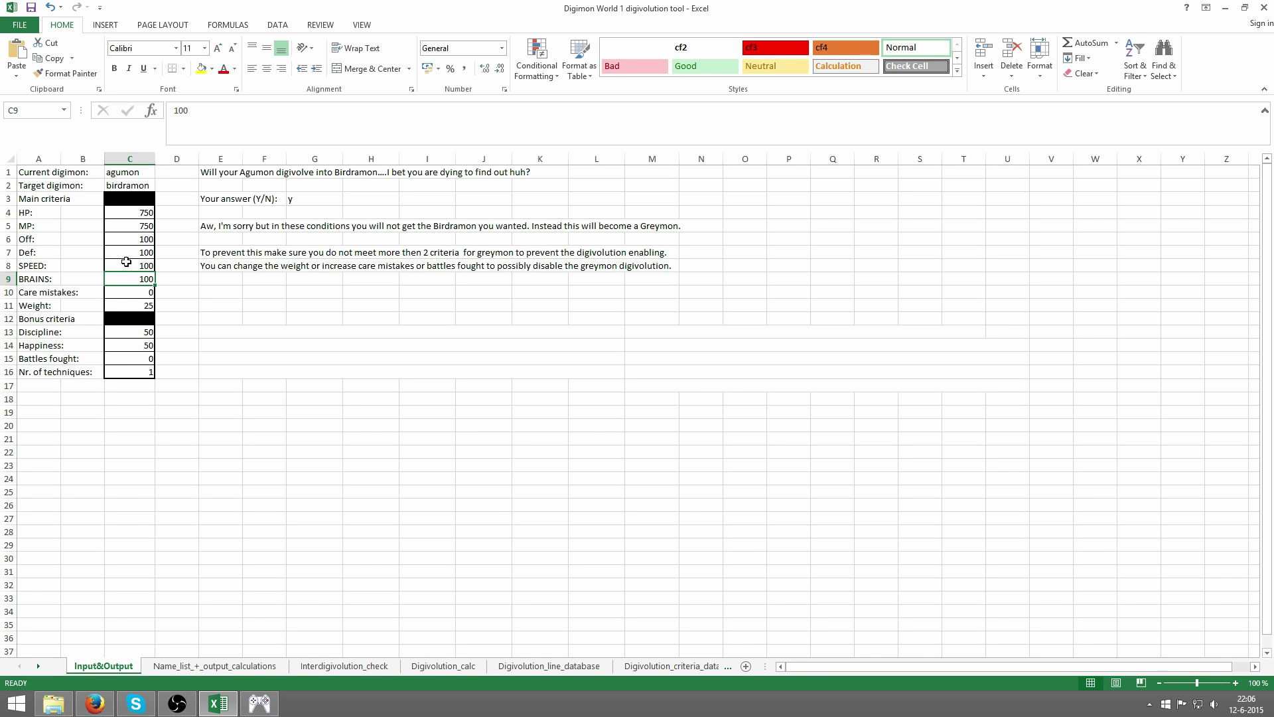
click(126, 261)
click(132, 253)
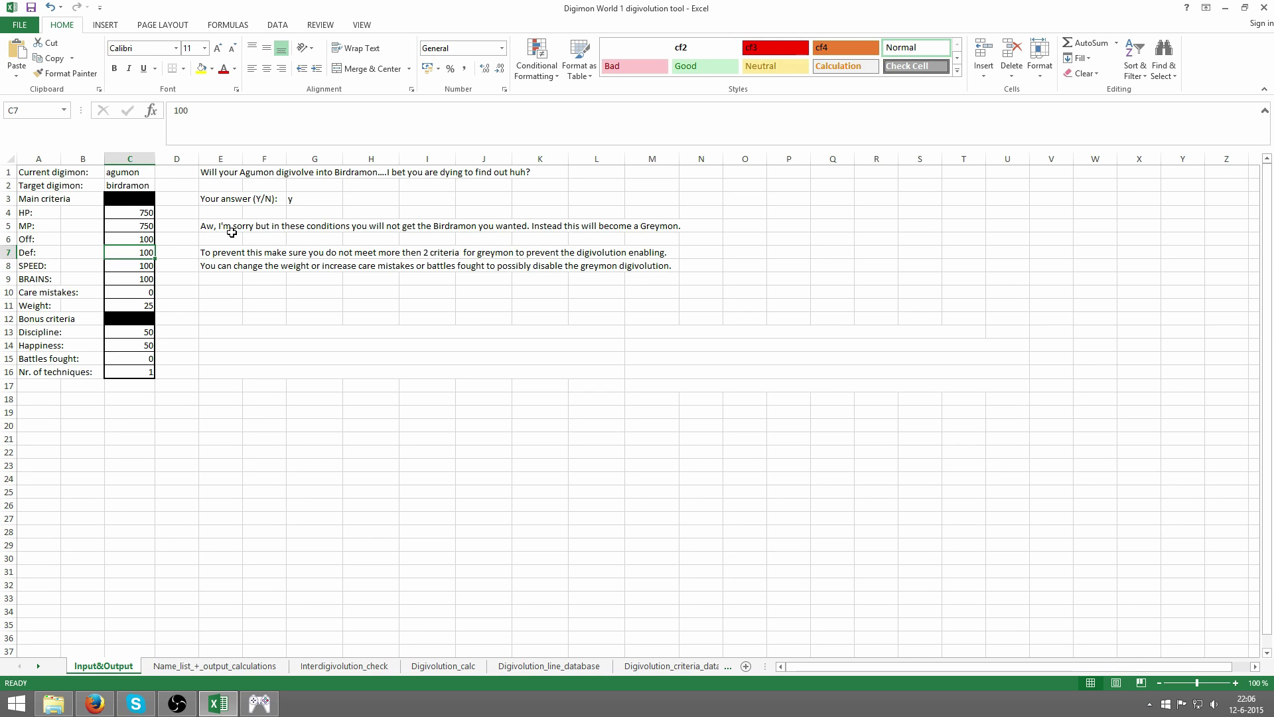
- Set Def and Off to 90, checking the game's evolution chart in between
text(90)
key(Return)
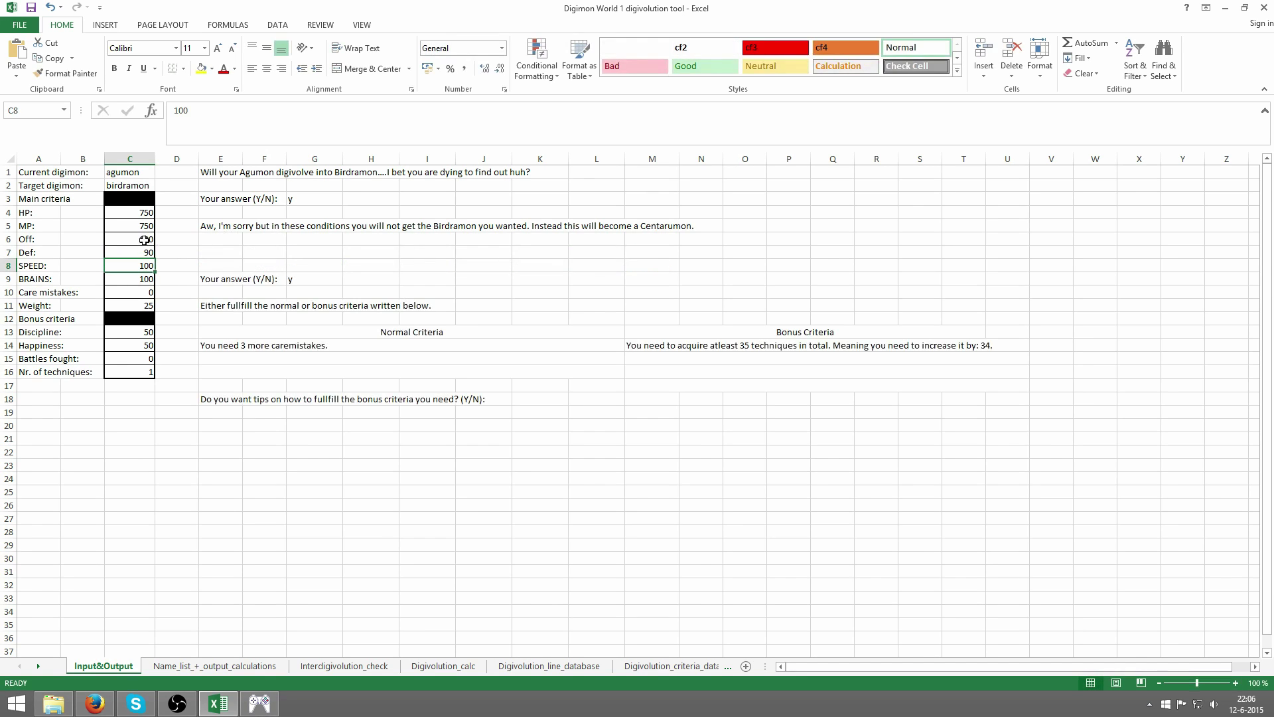
click(136, 239)
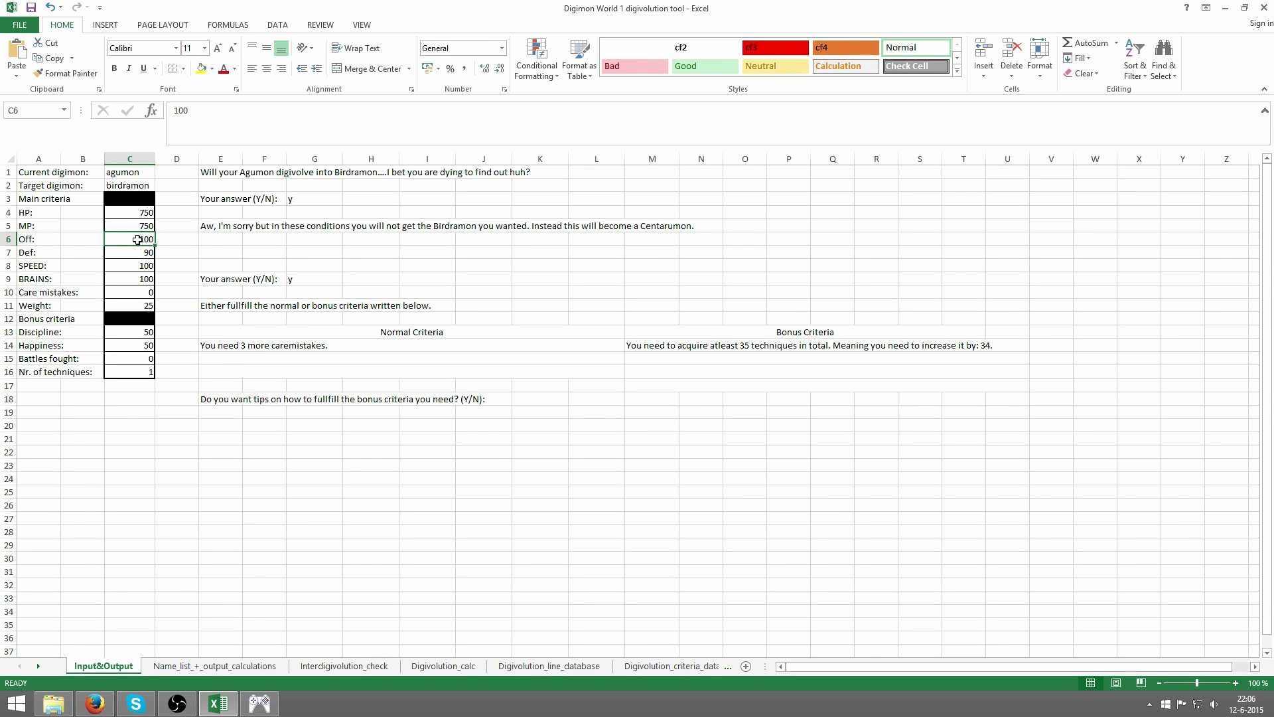
click(258, 703)
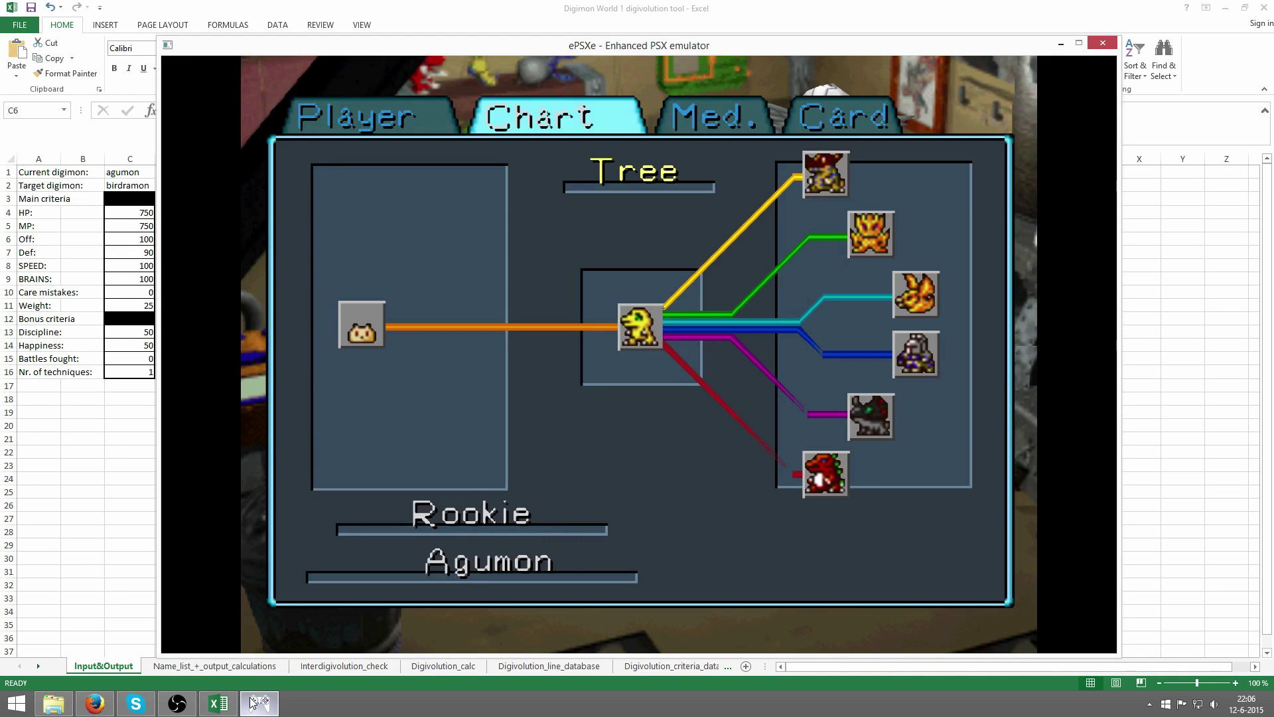
key(alt+Tab)
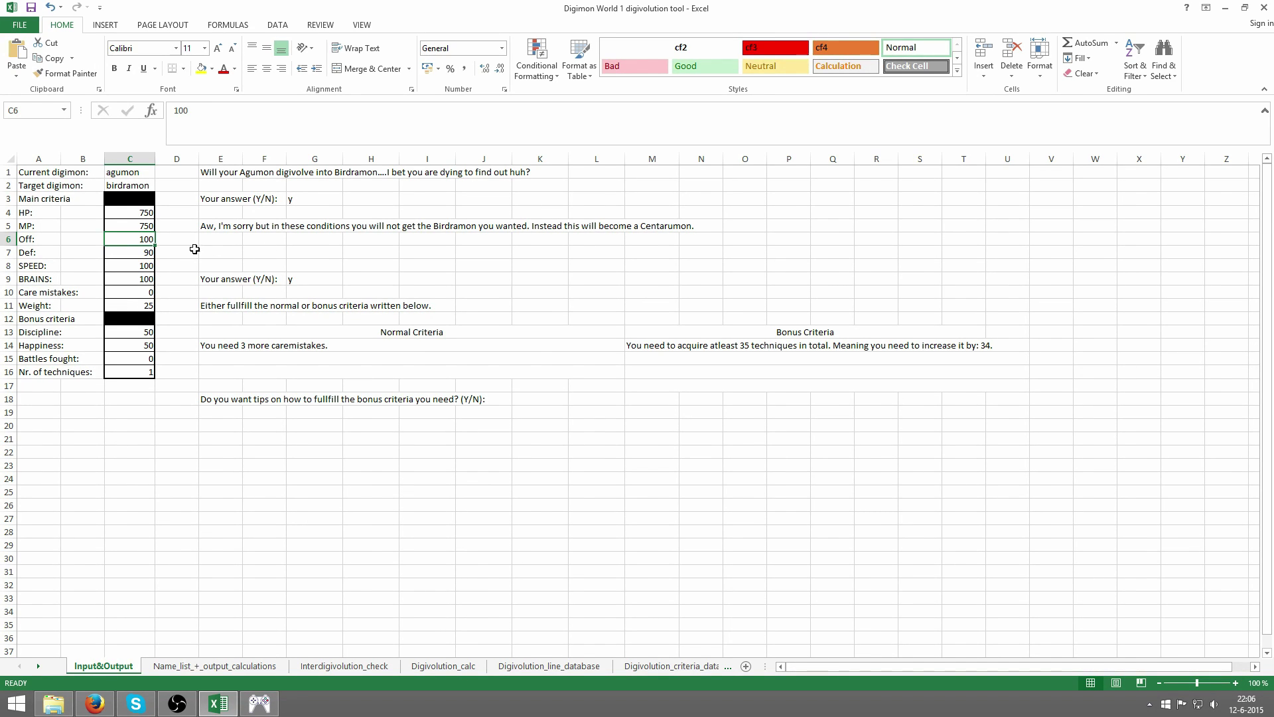
double_click(147, 238)
text(90)
key(Return)
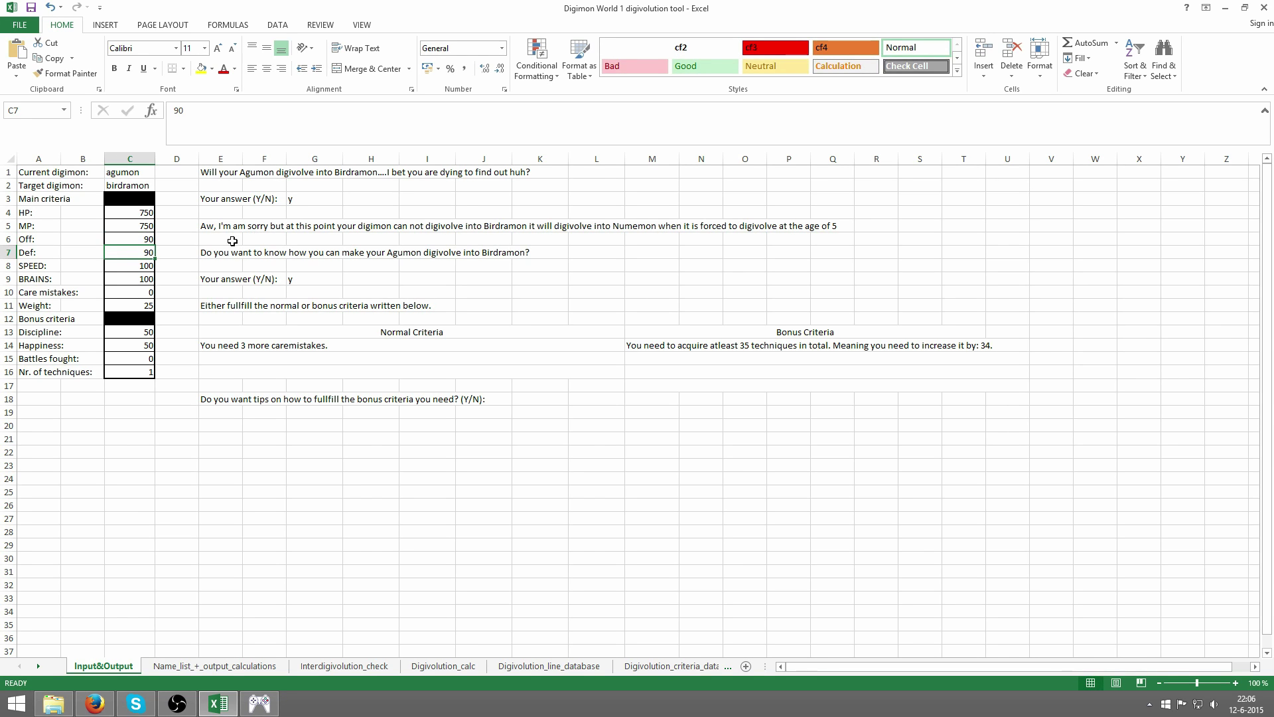
- Set BRAINS to 9 and care mistakes to 3
click(128, 276)
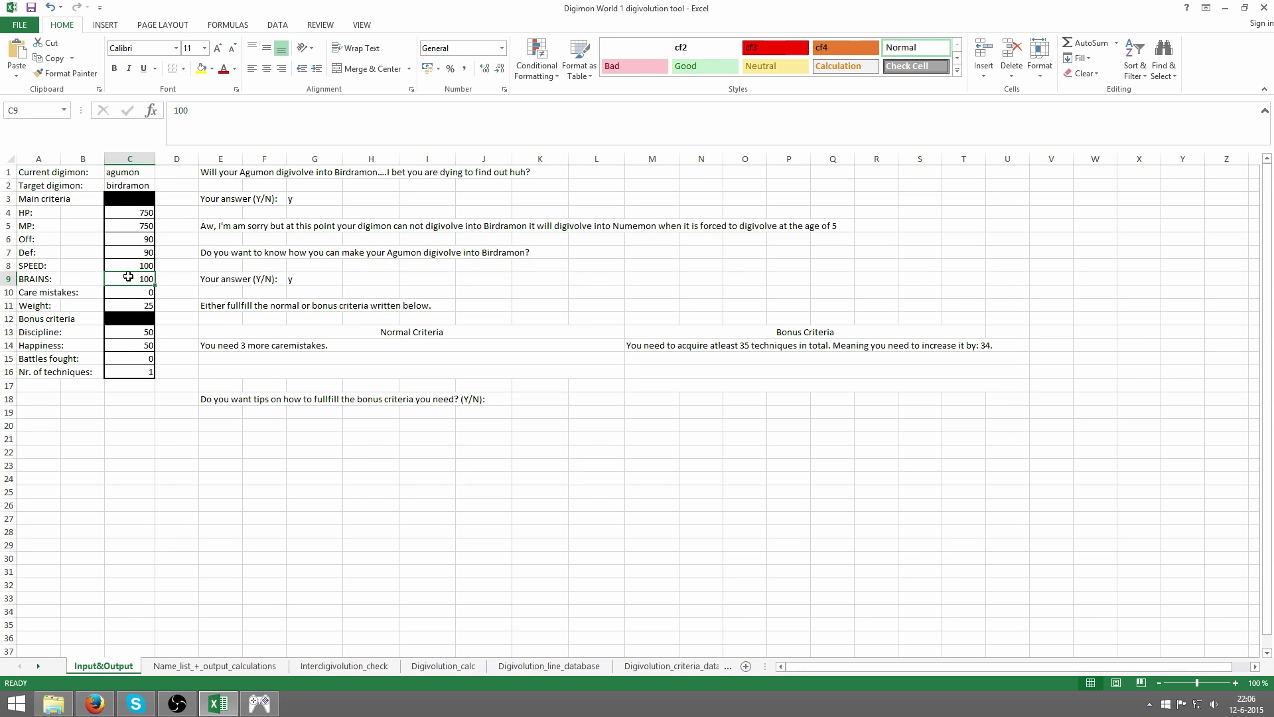
text(9)
key(Return)
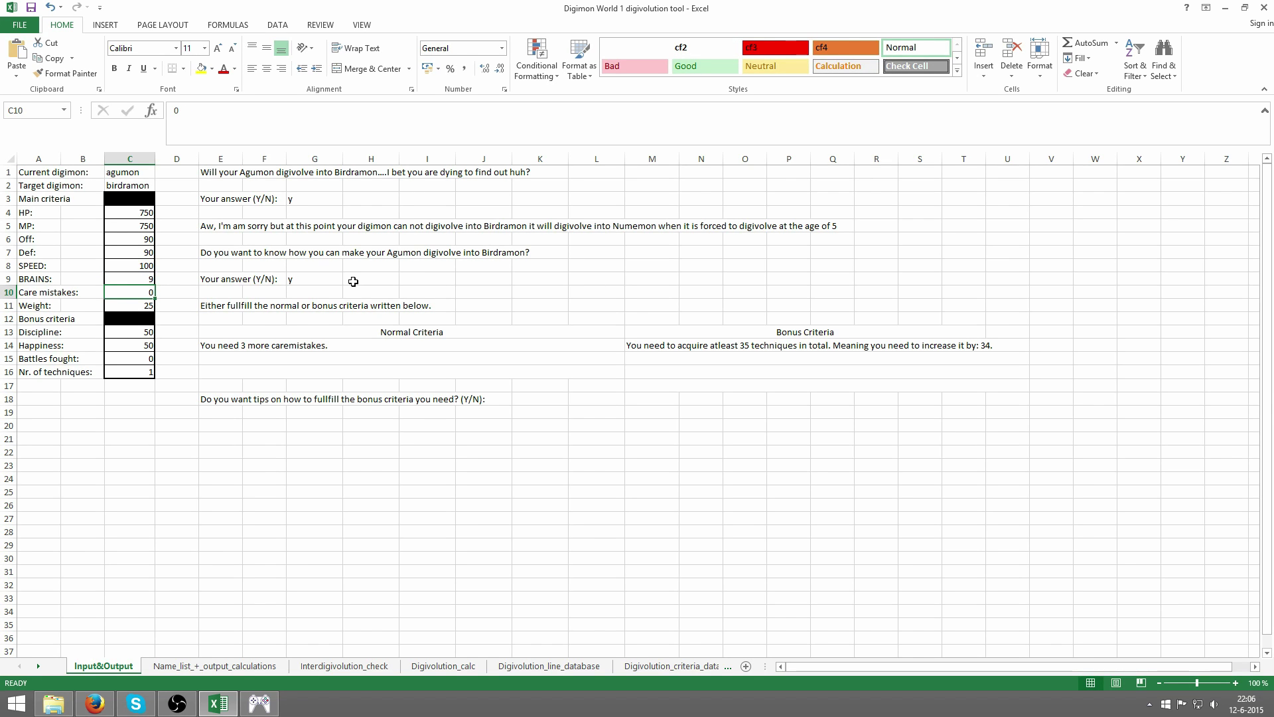
text(3)
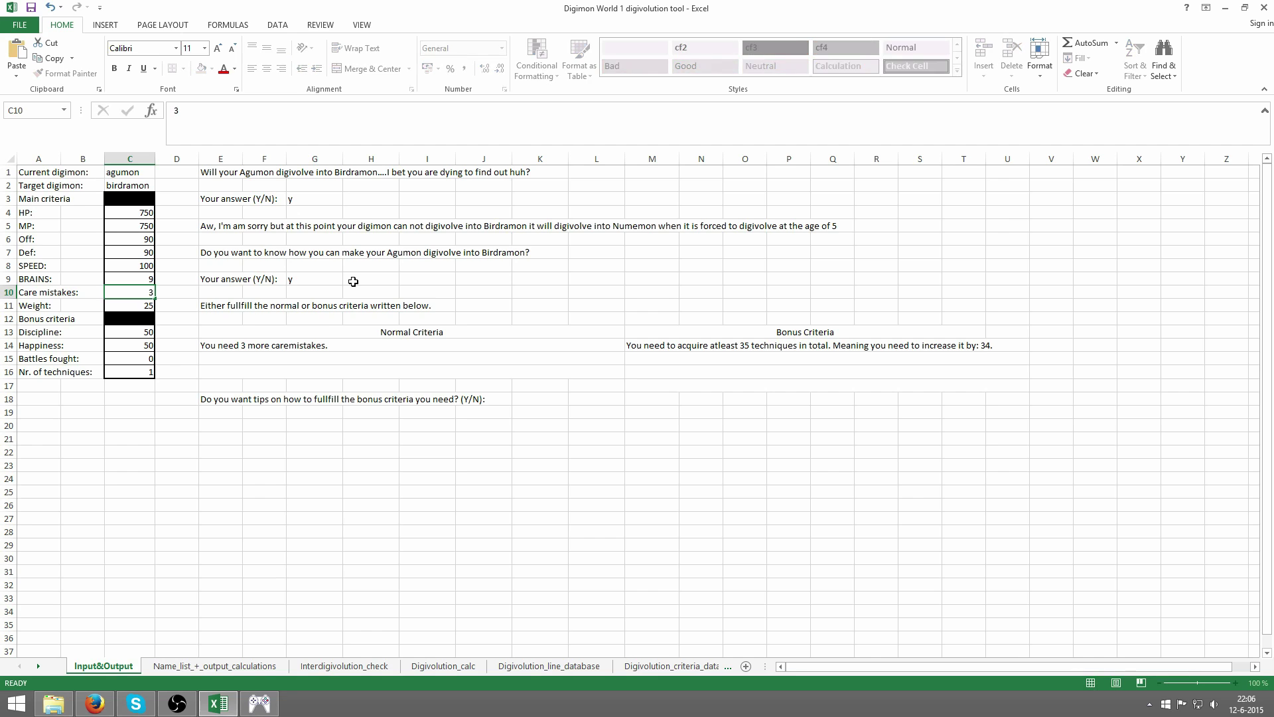
key(Return)
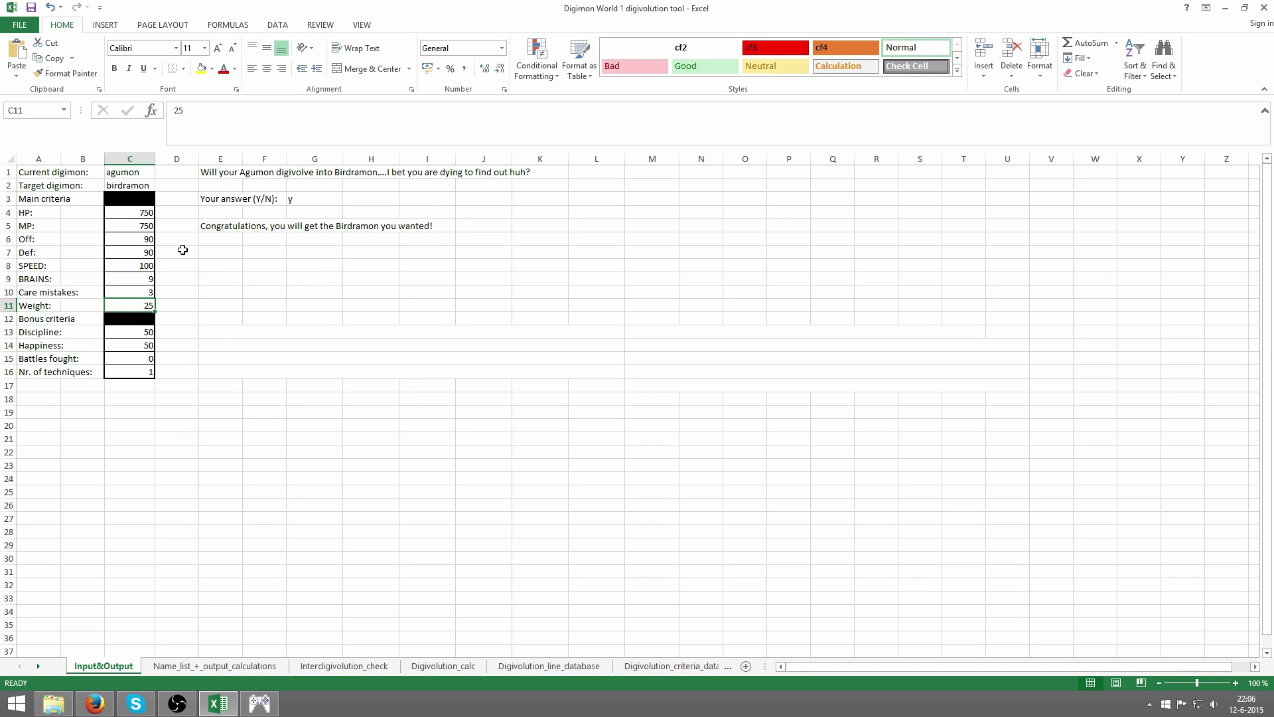
click(135, 265)
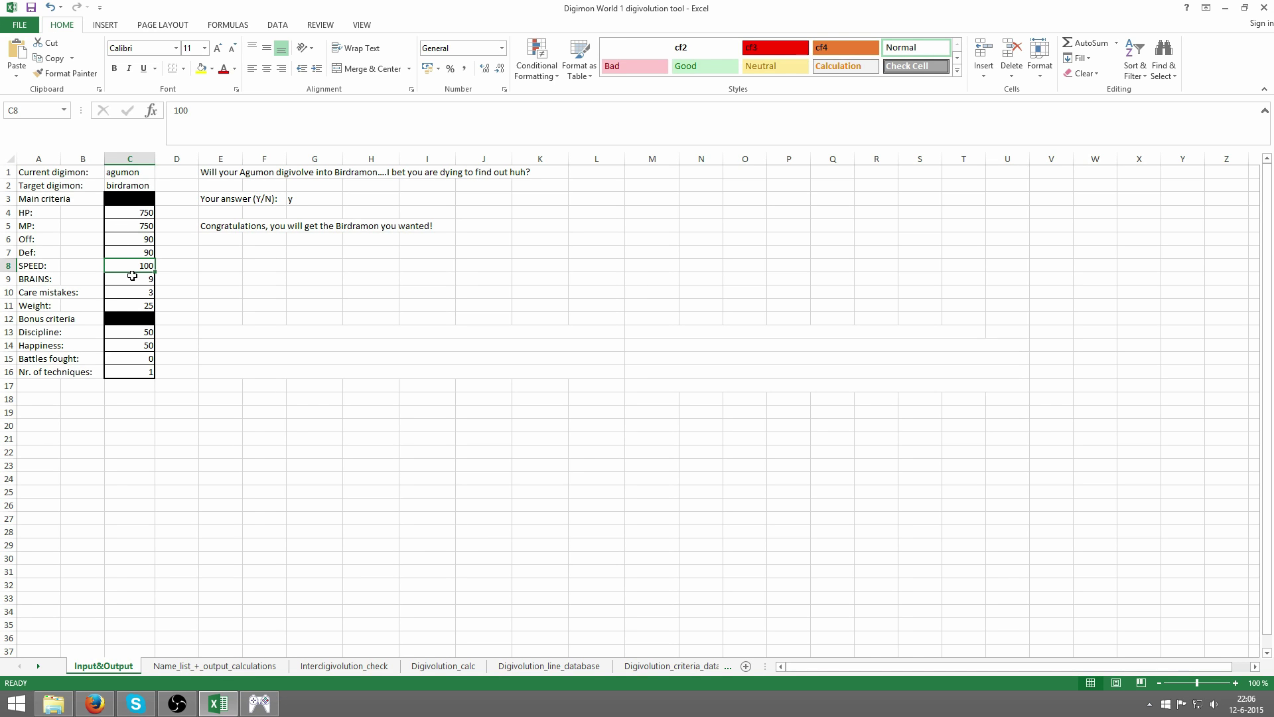
- Reset Off and Def to 100 and care mistakes to 0
click(146, 241)
text(100)
key(Return)
text(100)
key(Return)
click(147, 293)
text(0)
key(Return)
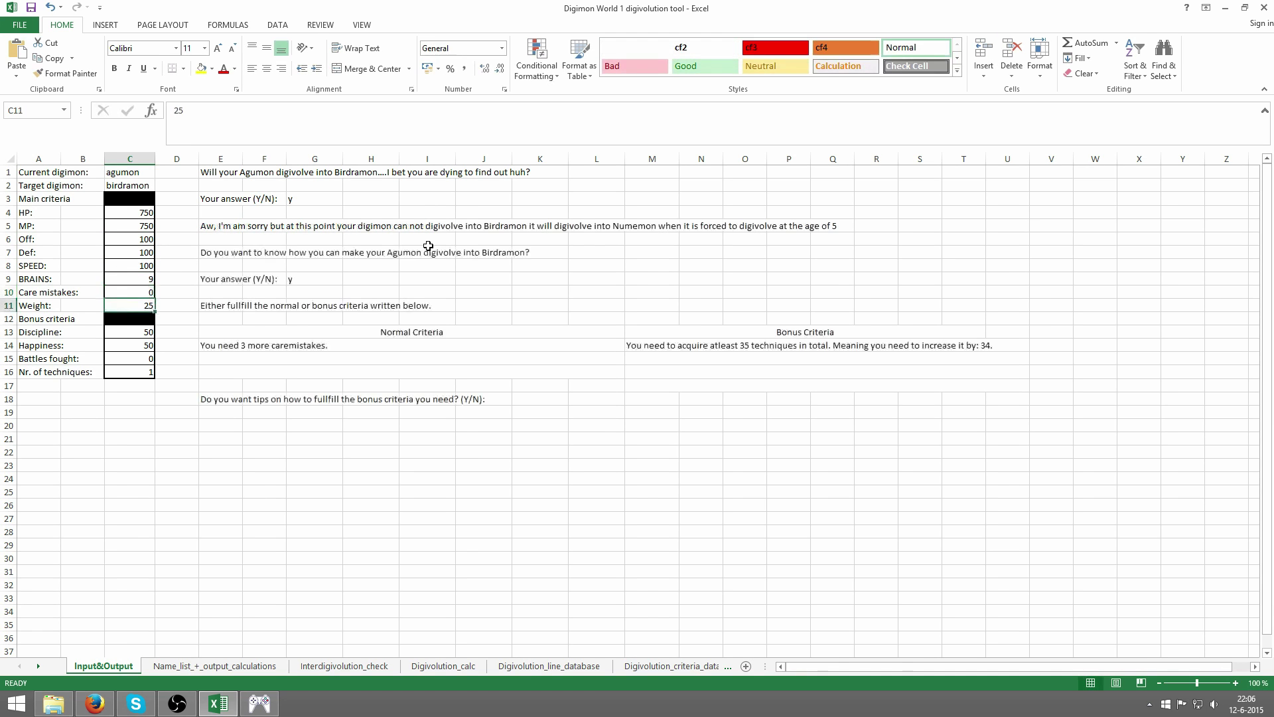
- Set the target digimon to greymon and BRAINS back to 100
click(142, 187)
text(g)
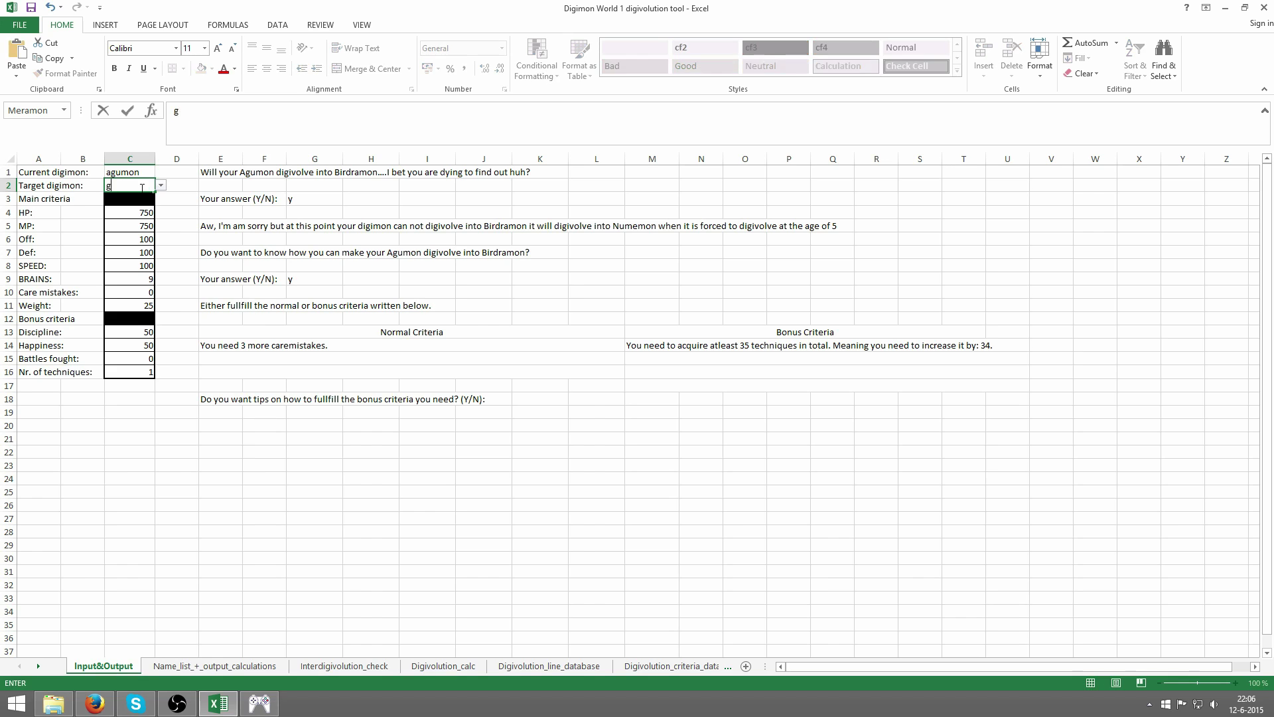
text(reymon)
key(Return)
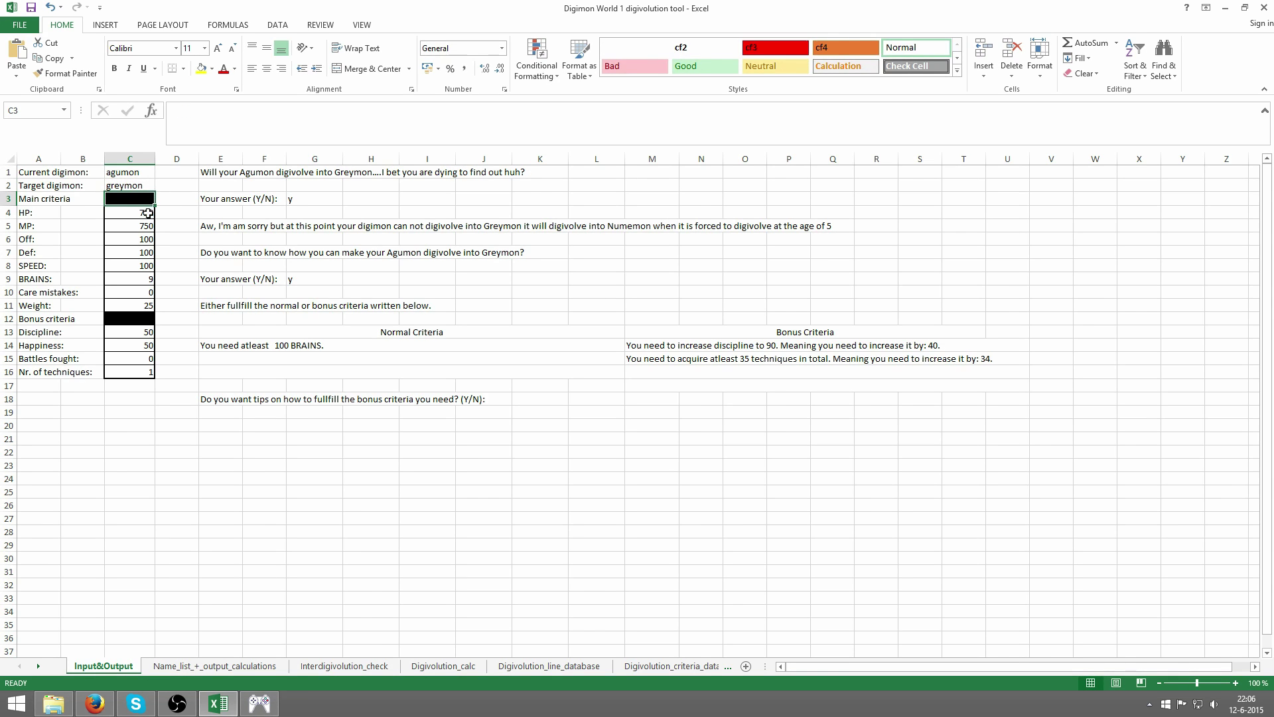
click(150, 292)
click(148, 278)
text(100)
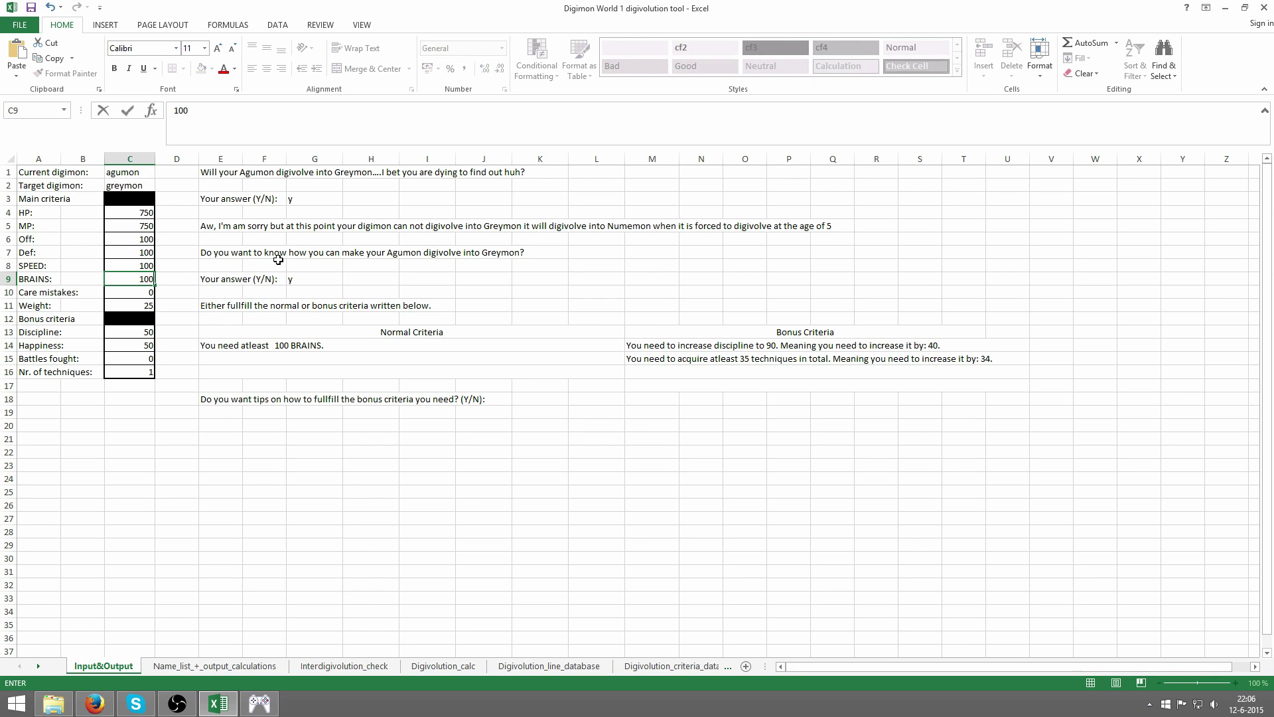
key(Return)
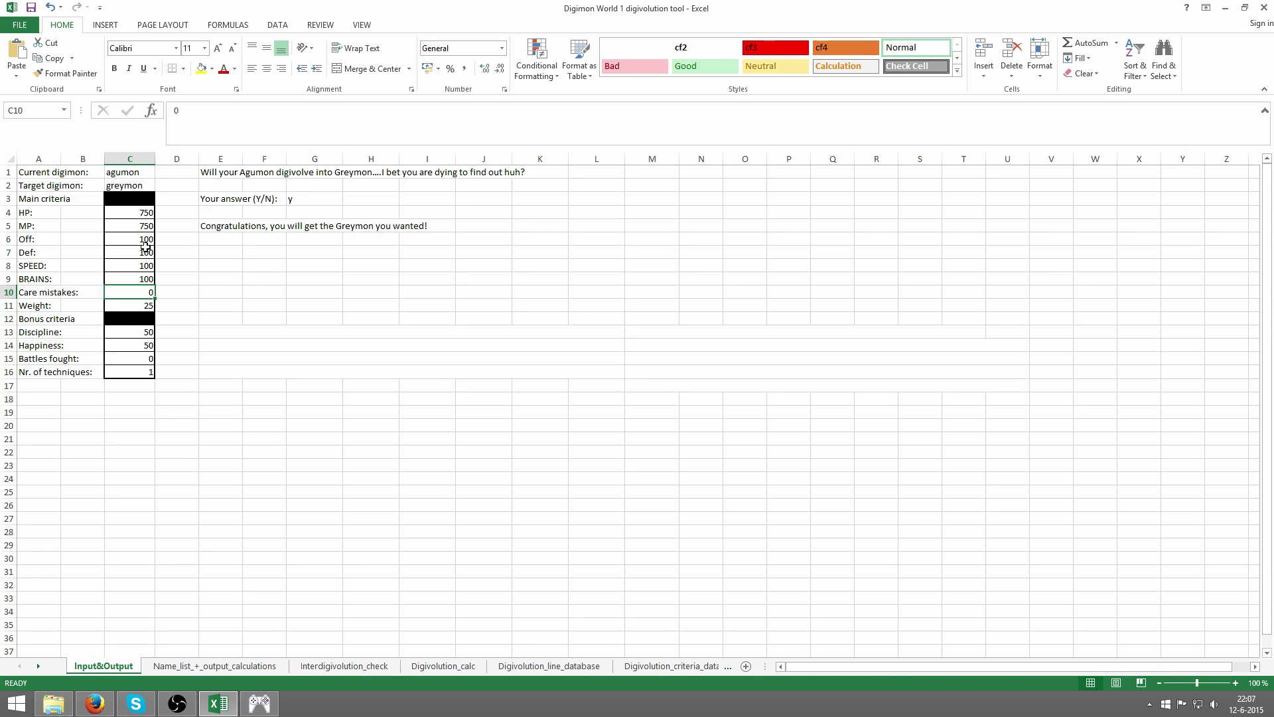
- Edit BRAINS in C9 to 101, then reselect the Off to BRAINS cells C6:C9
drag(146, 243, 140, 283)
click(126, 276)
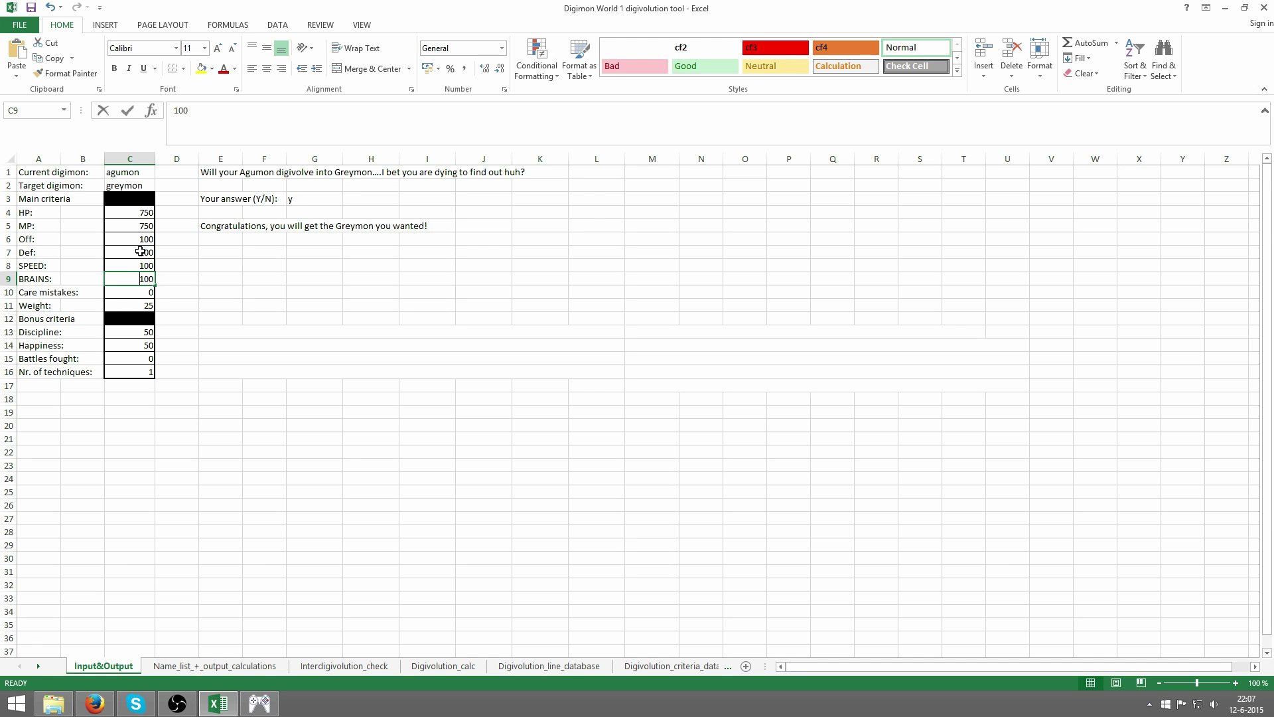
text(1)
key(Return)
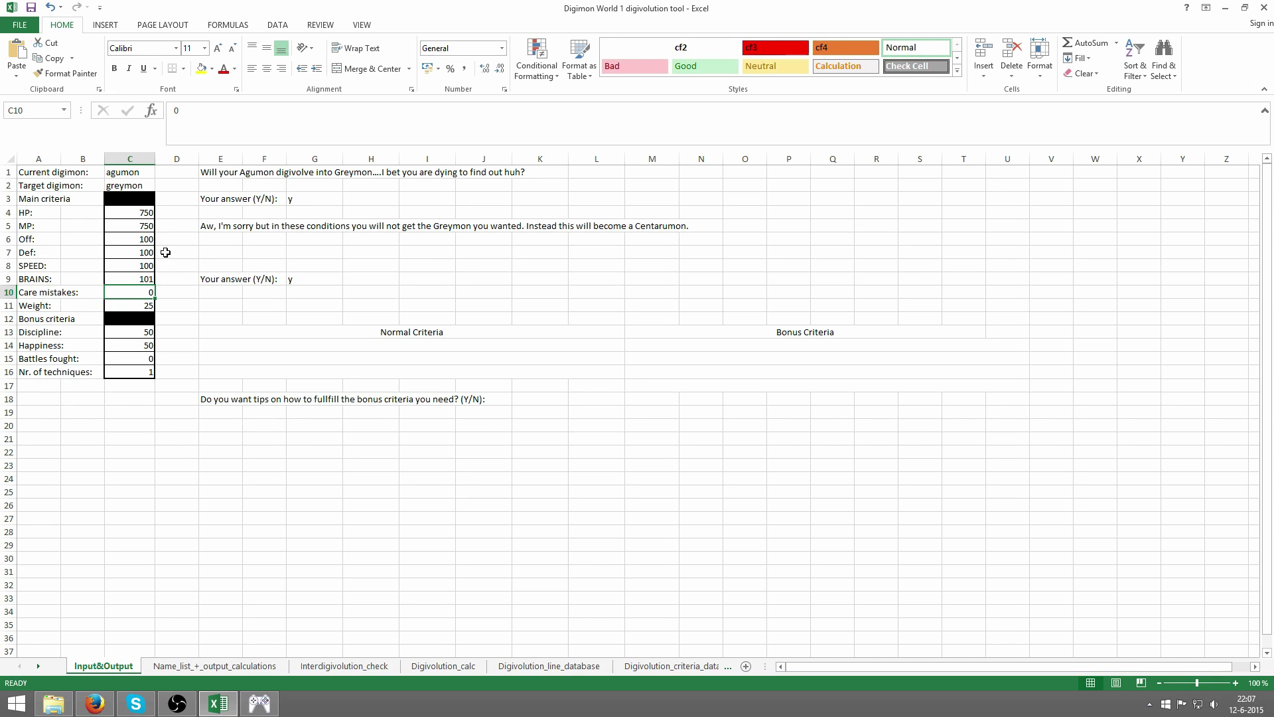
click(138, 276)
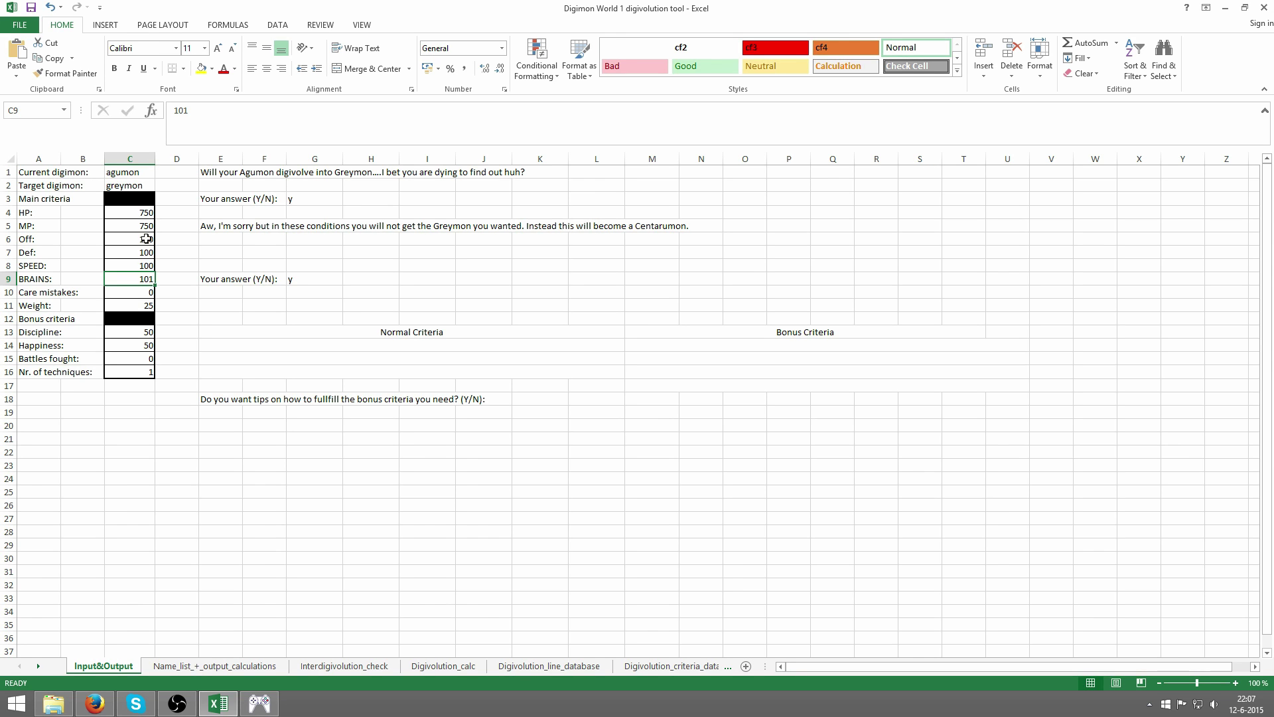
drag(144, 239, 140, 280)
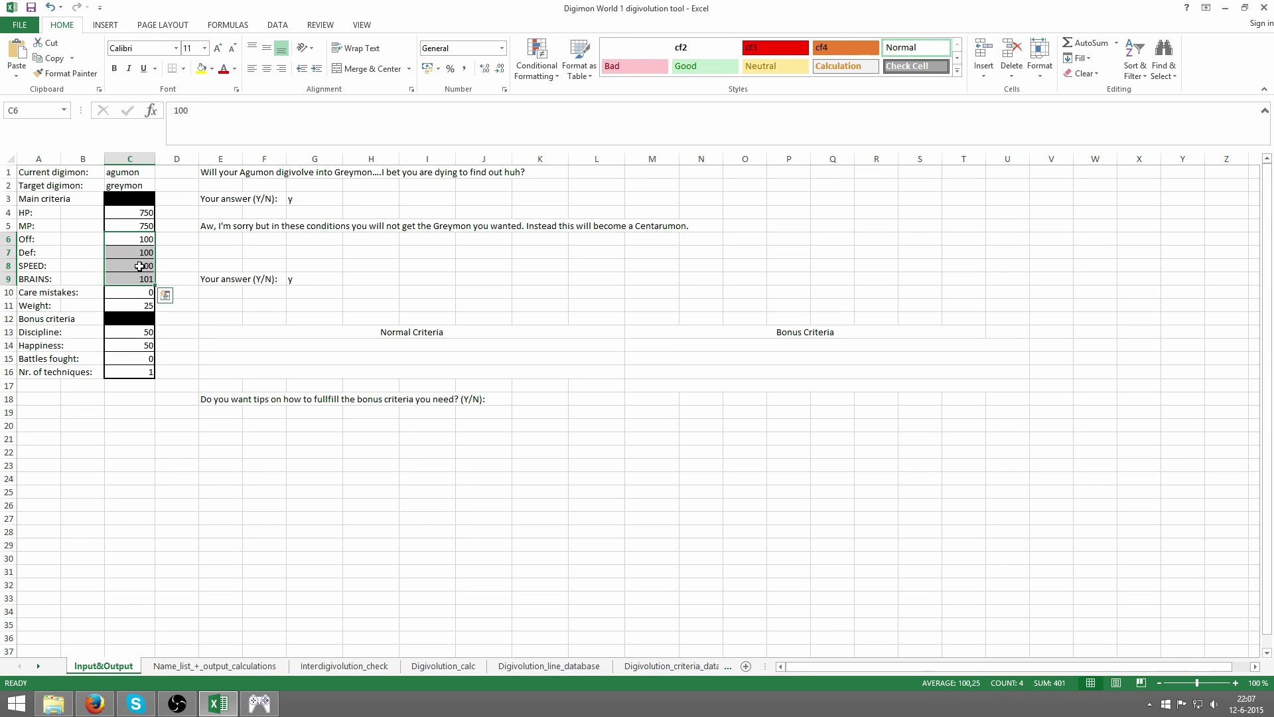
click(139, 265)
click(140, 279)
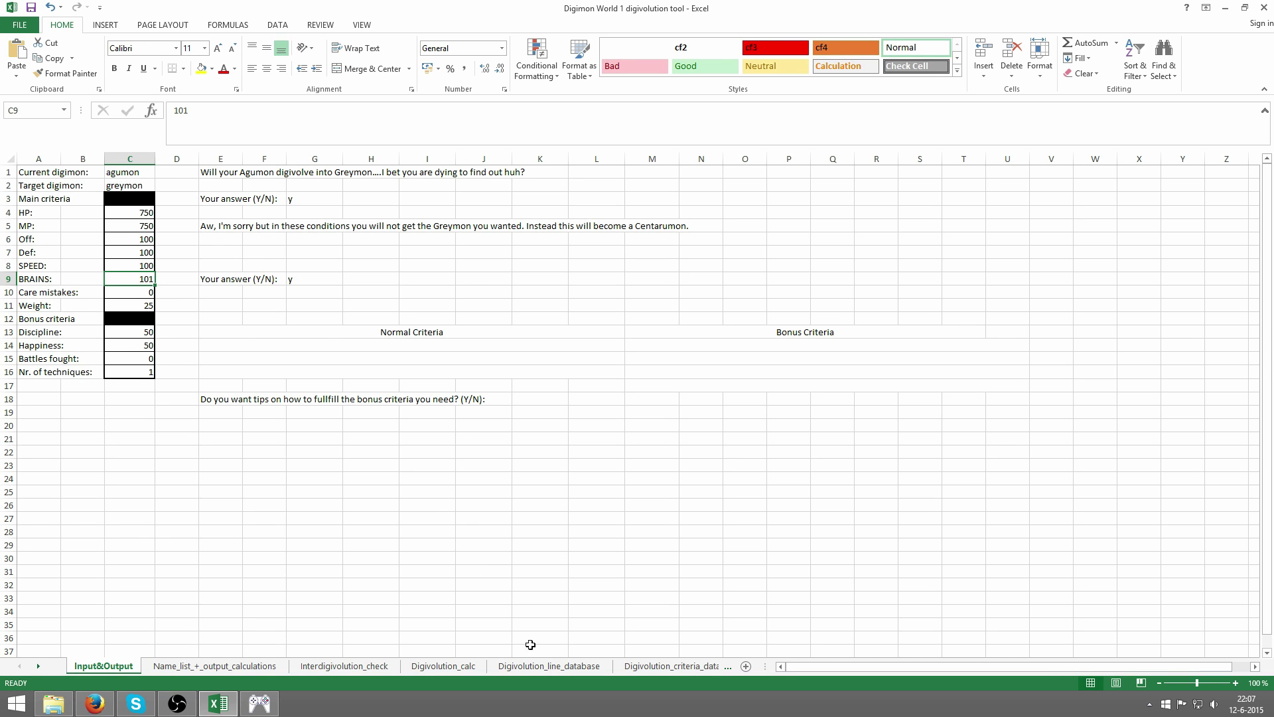
- Open the Digivolution_criteria_database sheet and browse through it
click(544, 666)
click(635, 666)
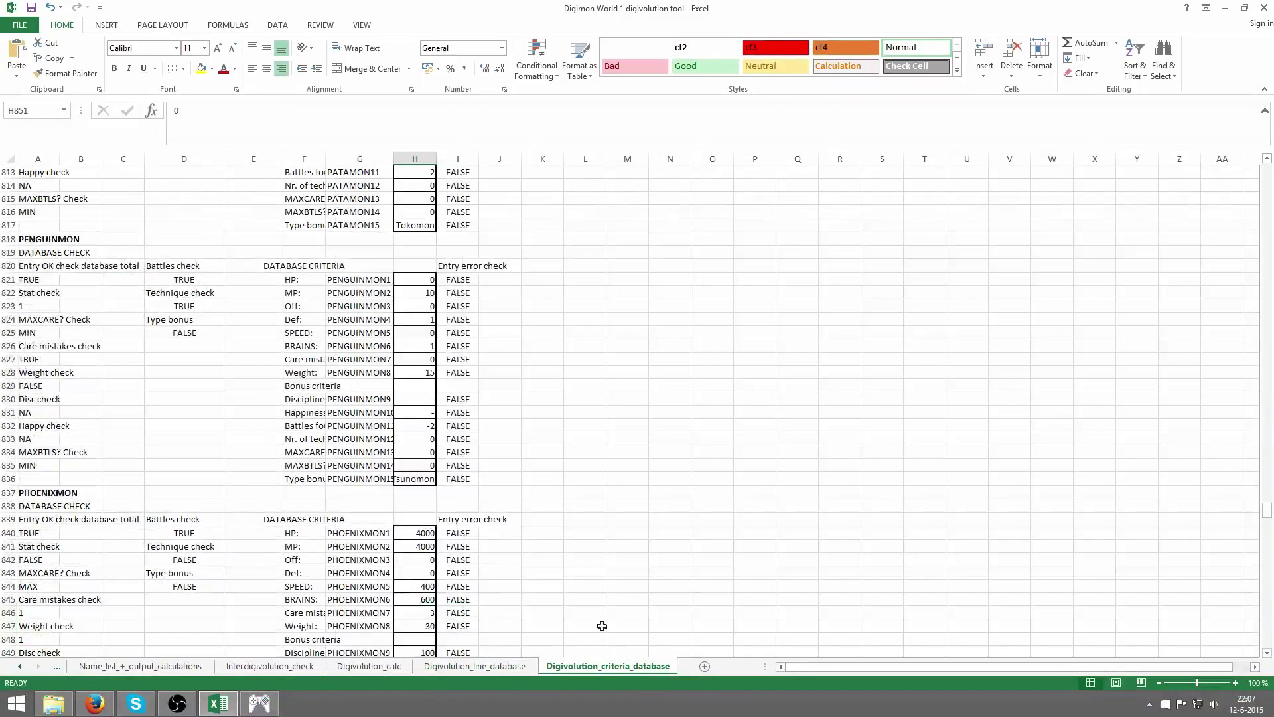
scroll(460, 374, down, 3)
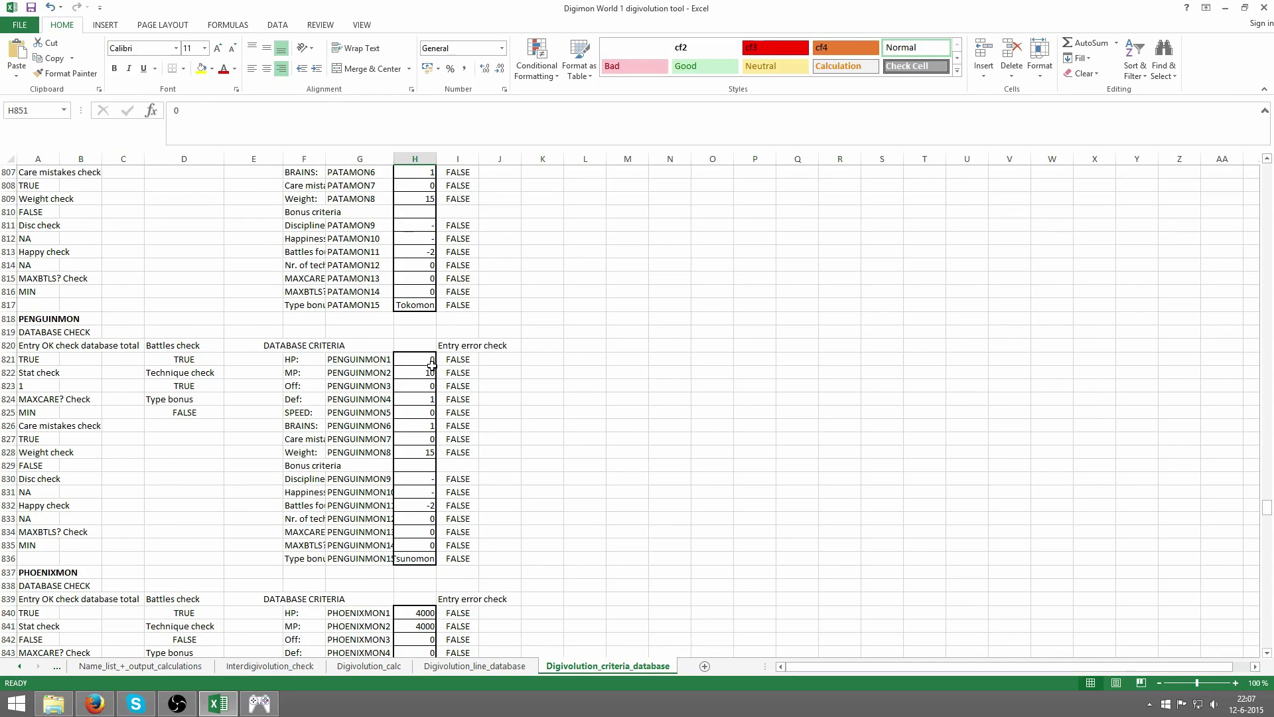
scroll(431, 369, down, 12)
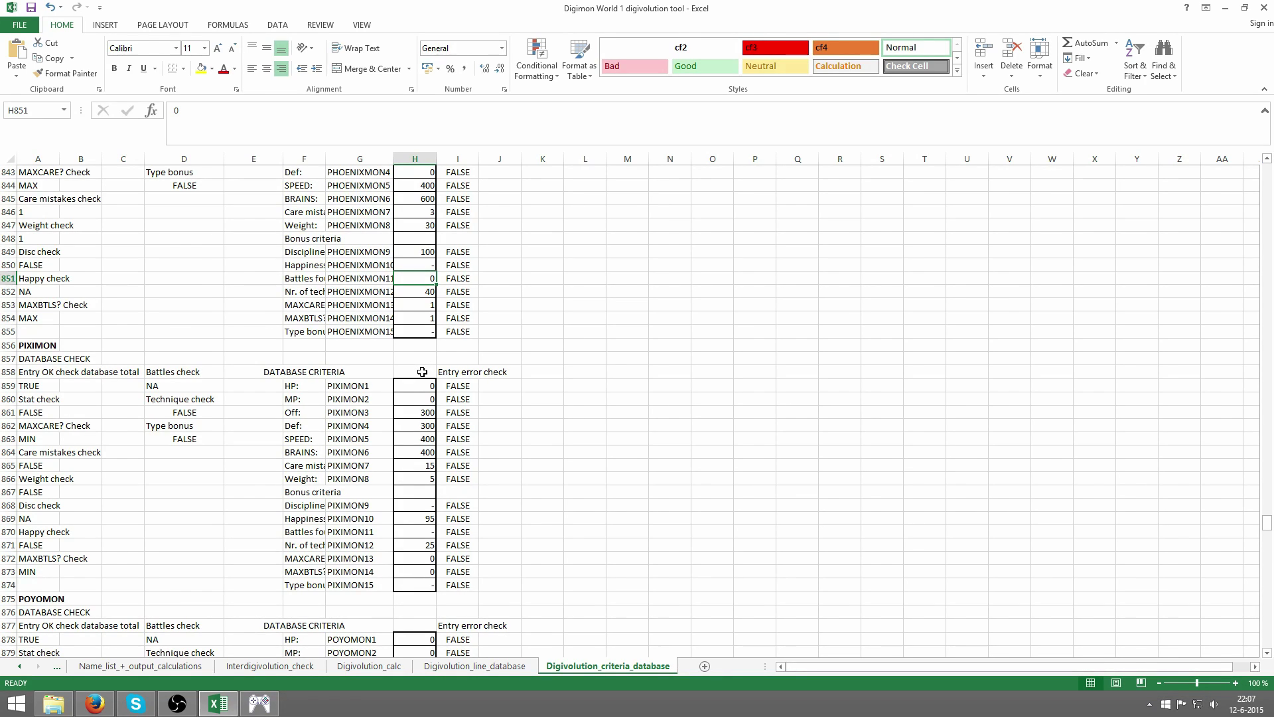
scroll(422, 372, up, 5)
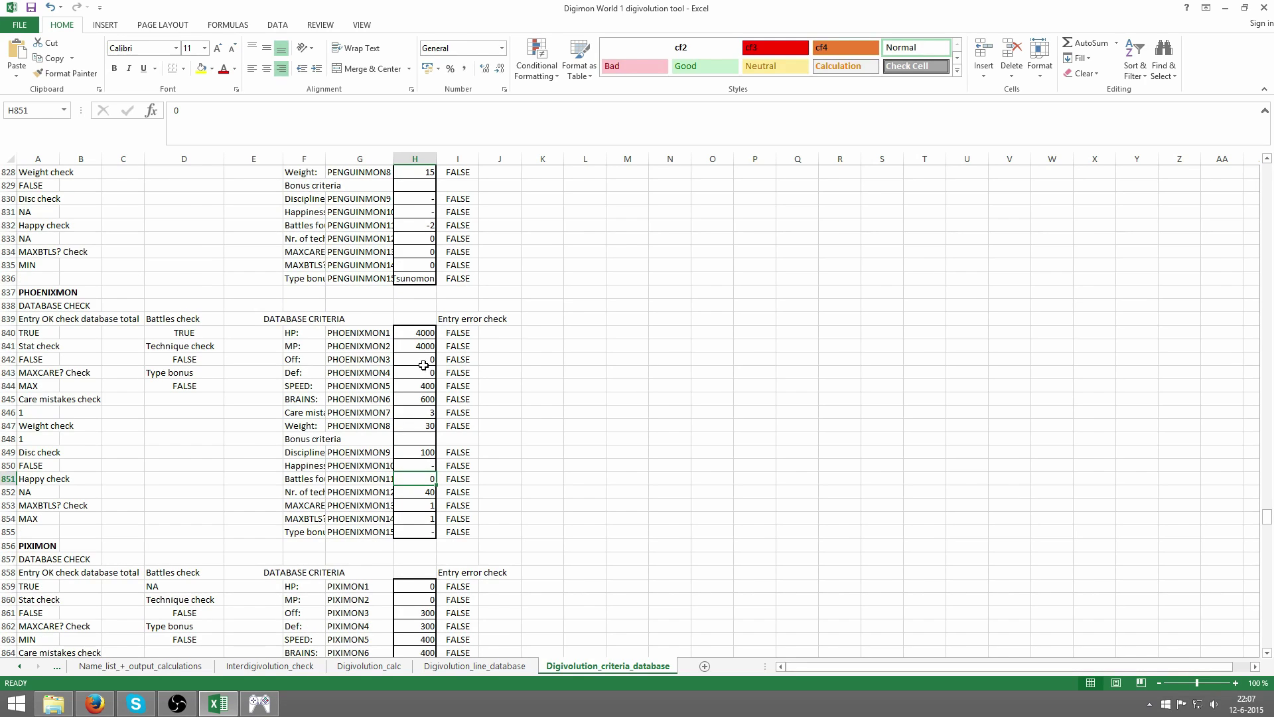
scroll(417, 367, up, 4)
- Find 'centarumon', highlight its BRAINS 100 requirement row, and return to Input&Output
key(ctrl+f)
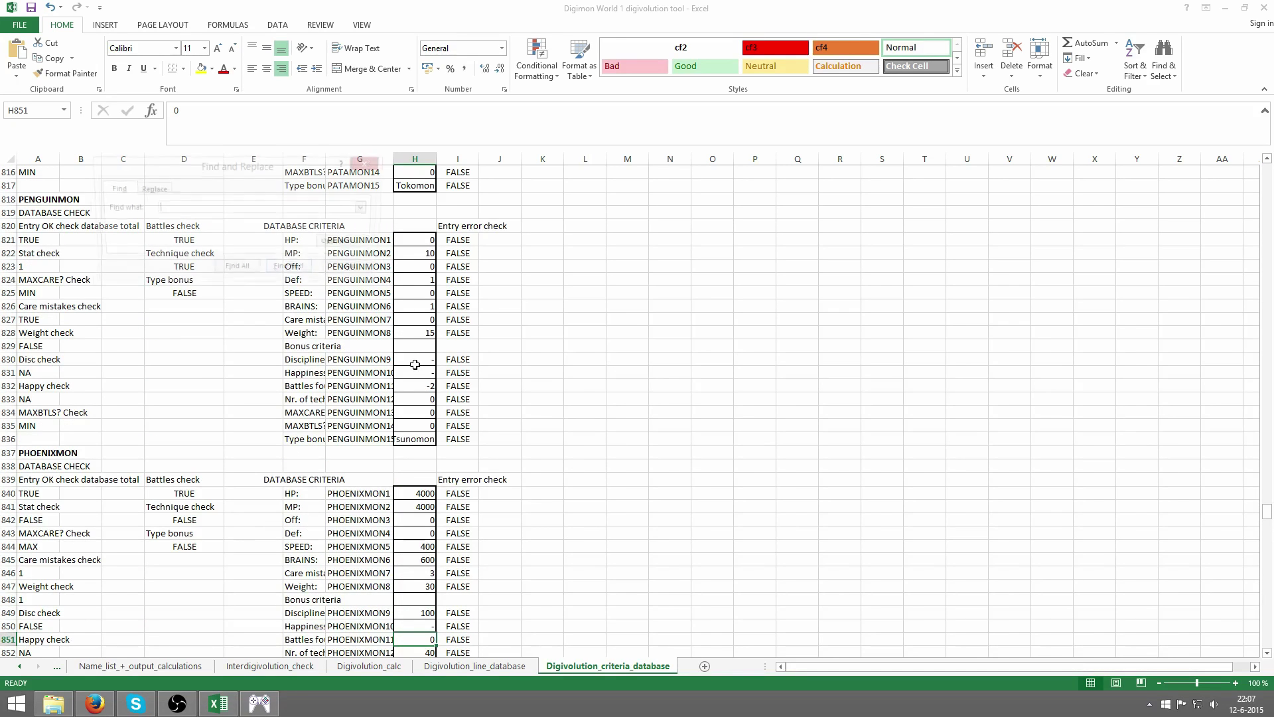
text(centarumon)
key(Return)
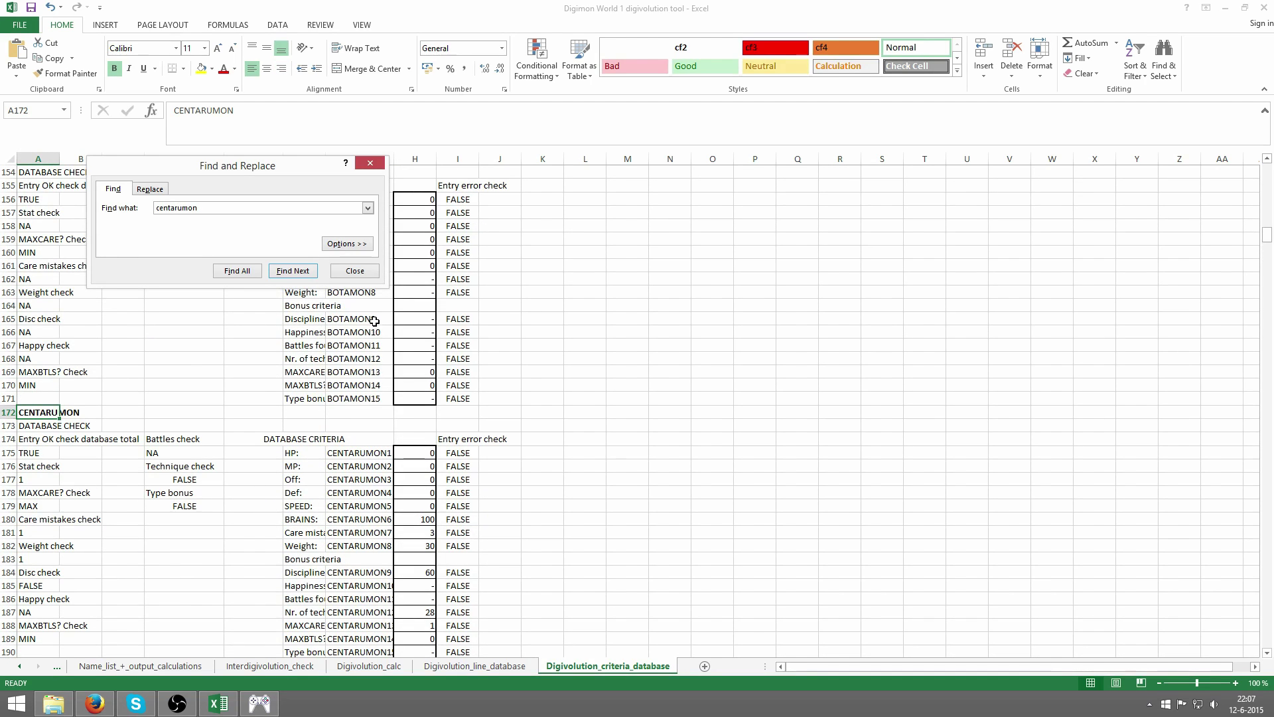
key(Escape)
scroll(357, 305, down, 2)
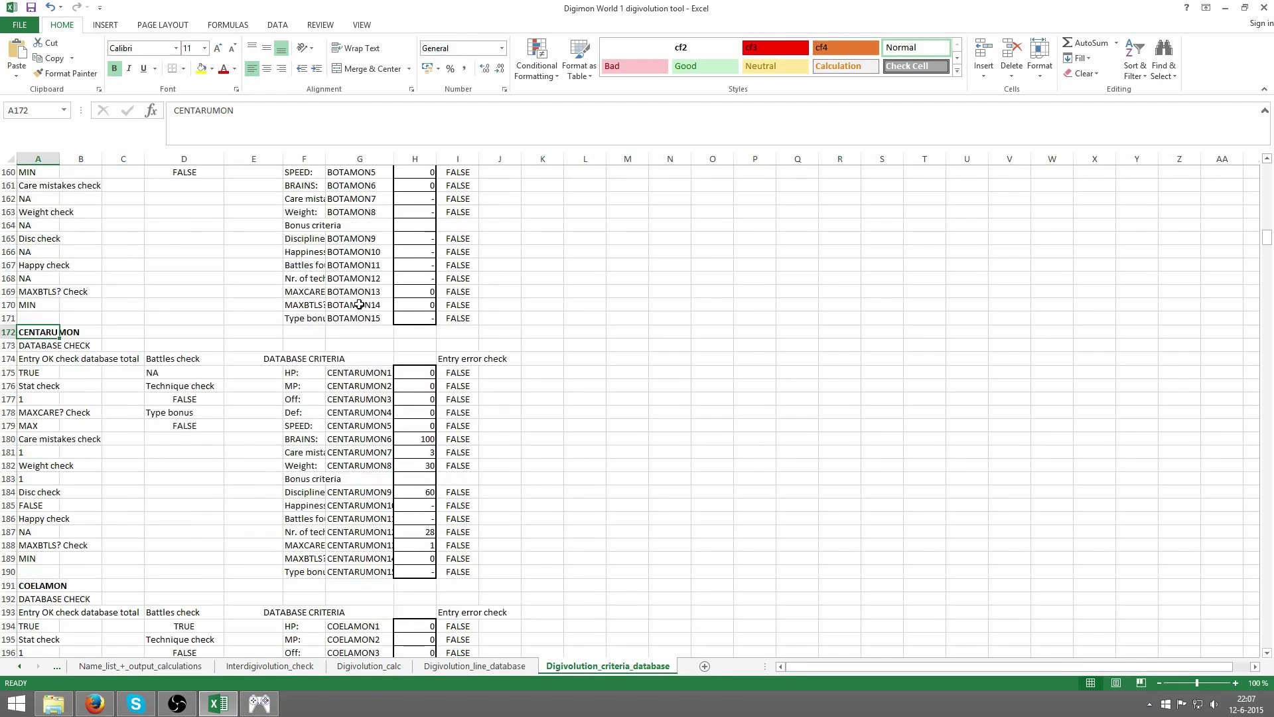
click(418, 439)
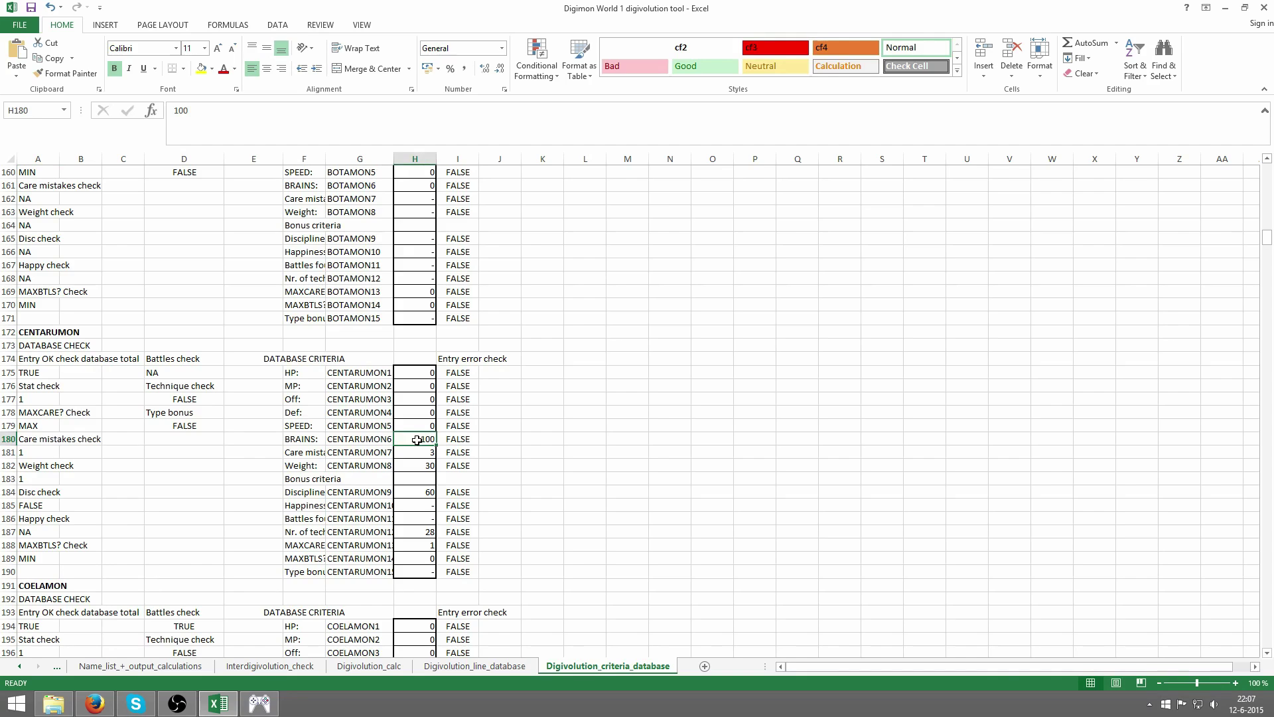
drag(417, 440, 81, 439)
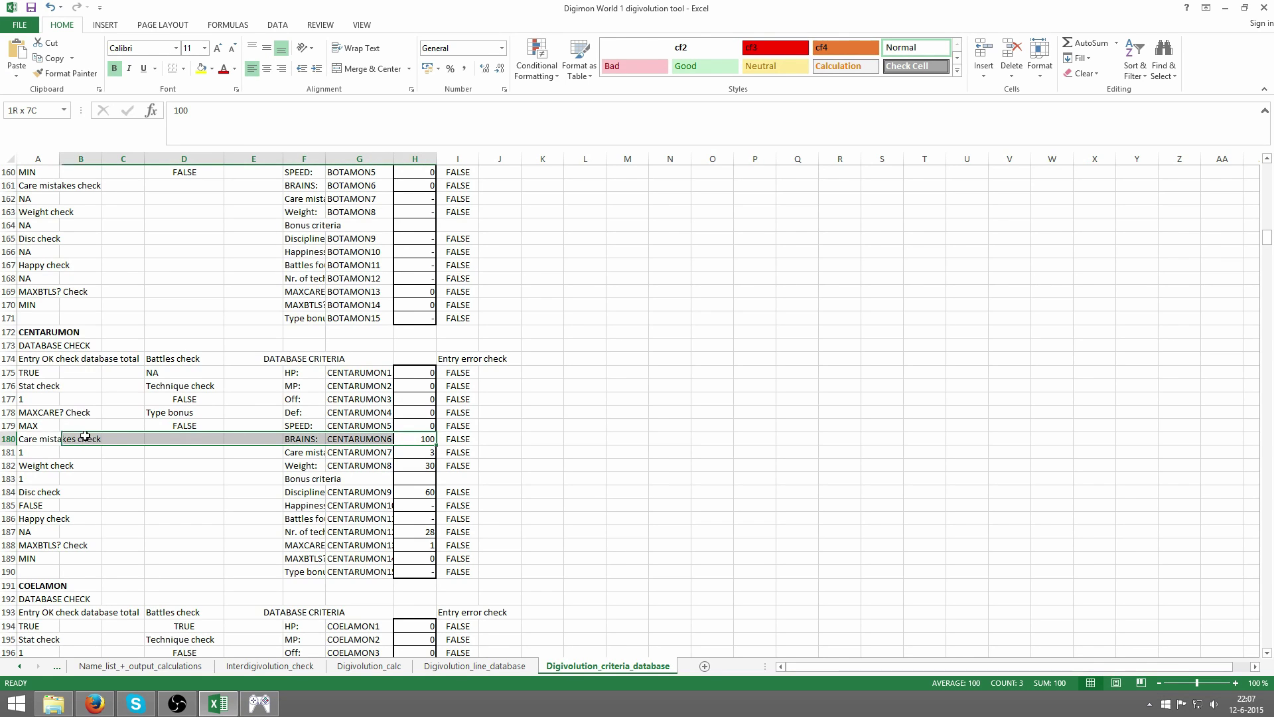
click(57, 667)
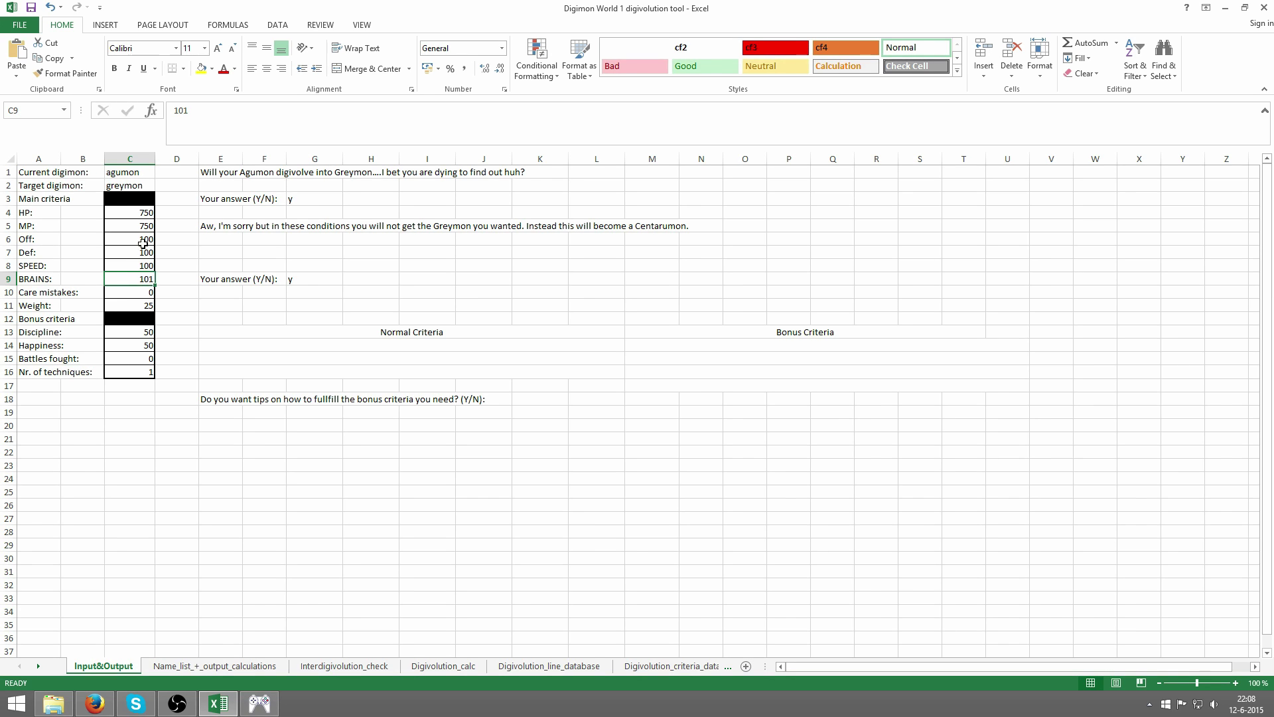
- Set Off, Def and SPEED to 101 in C6 through C8
drag(142, 244, 141, 283)
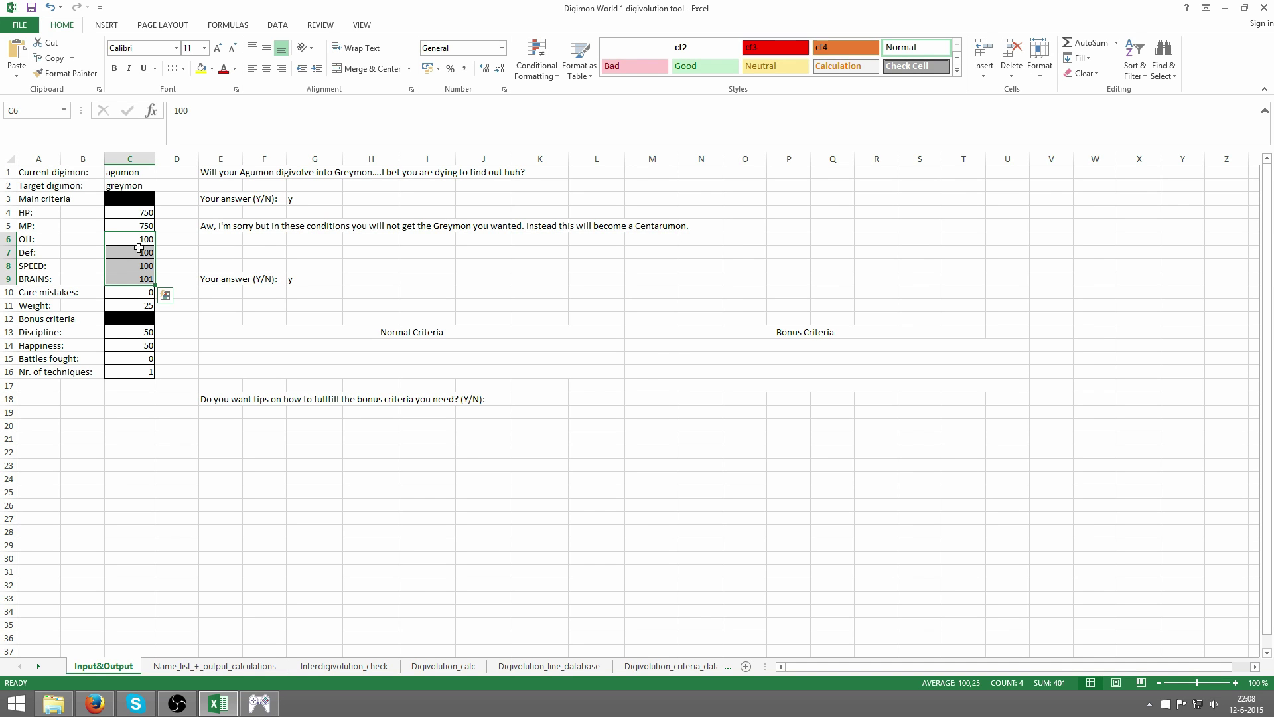
click(143, 279)
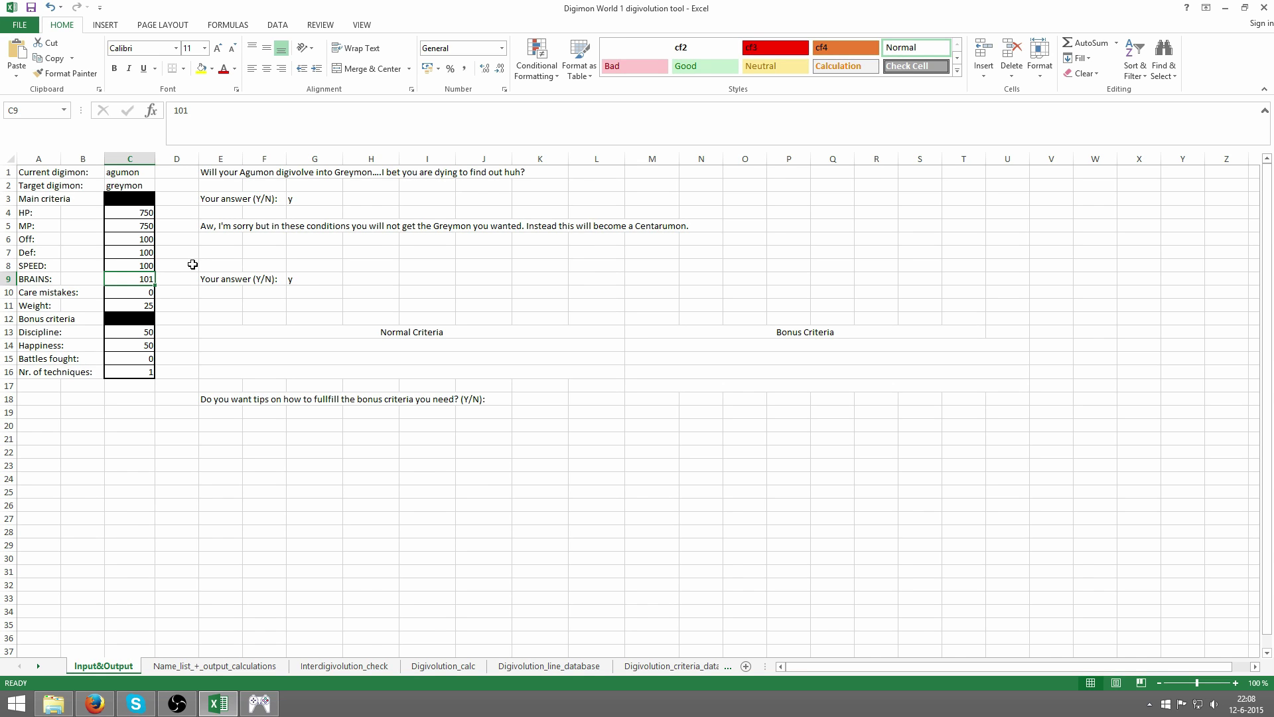
click(136, 240)
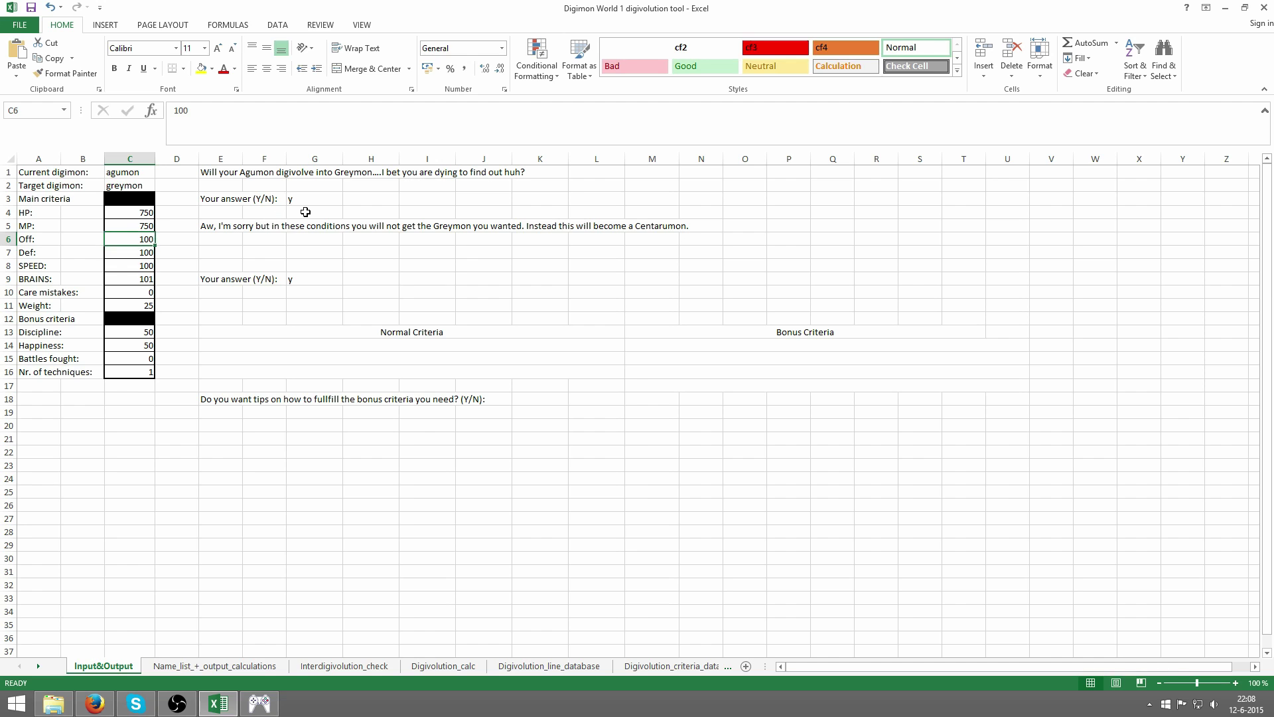
text(101)
key(Return)
text(101)
key(Return)
text(10)
key(Return)
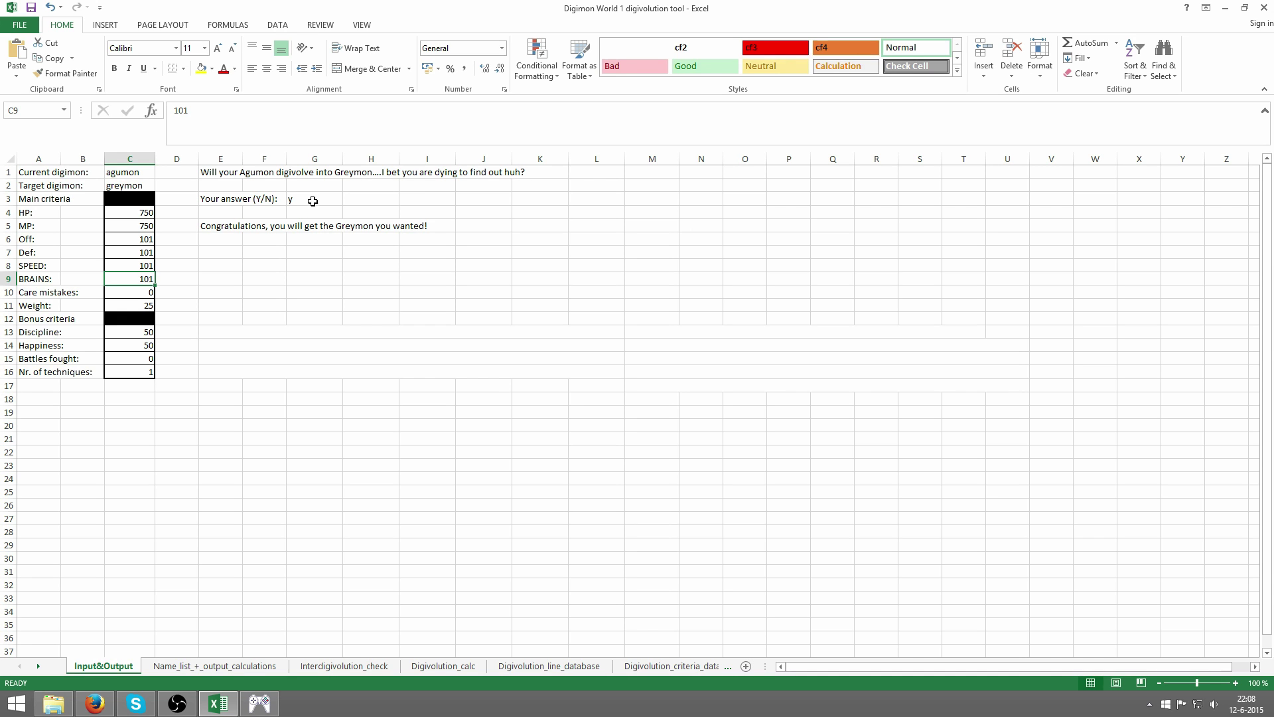
- Review the Off through BRAINS values and bring the ePSXe evolution chart forward
drag(148, 237, 142, 283)
drag(147, 238, 140, 278)
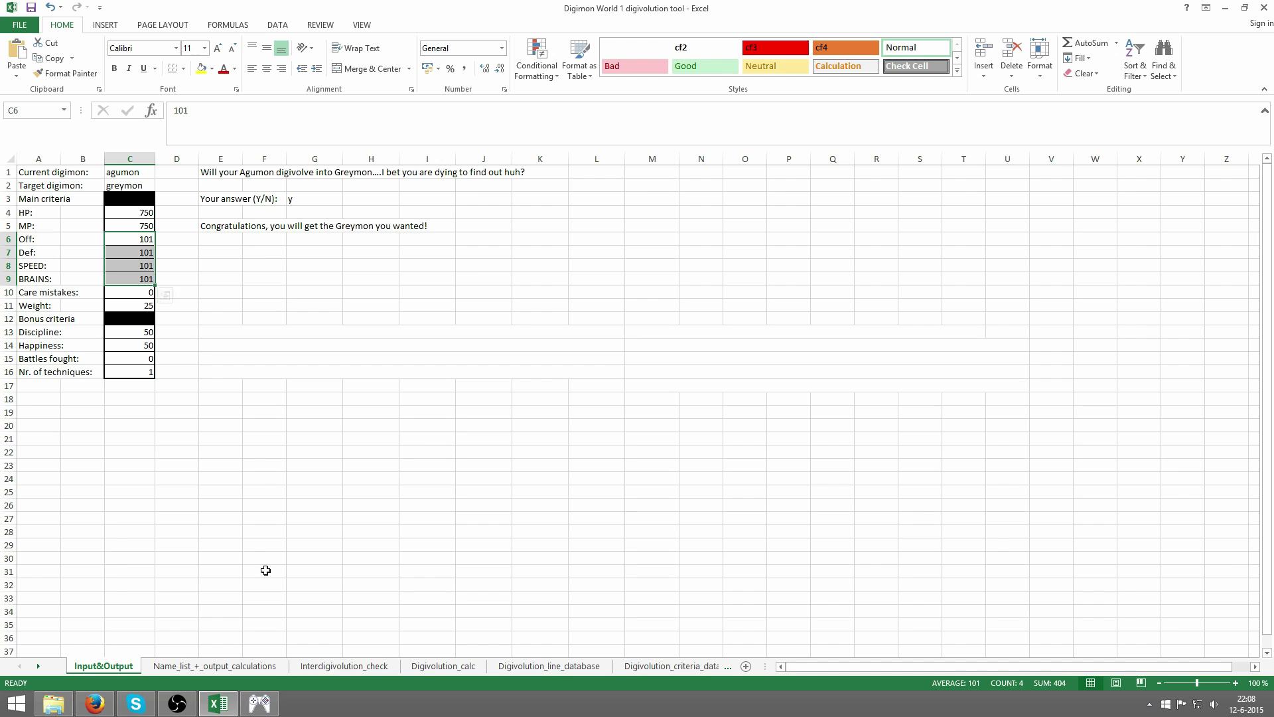
click(267, 703)
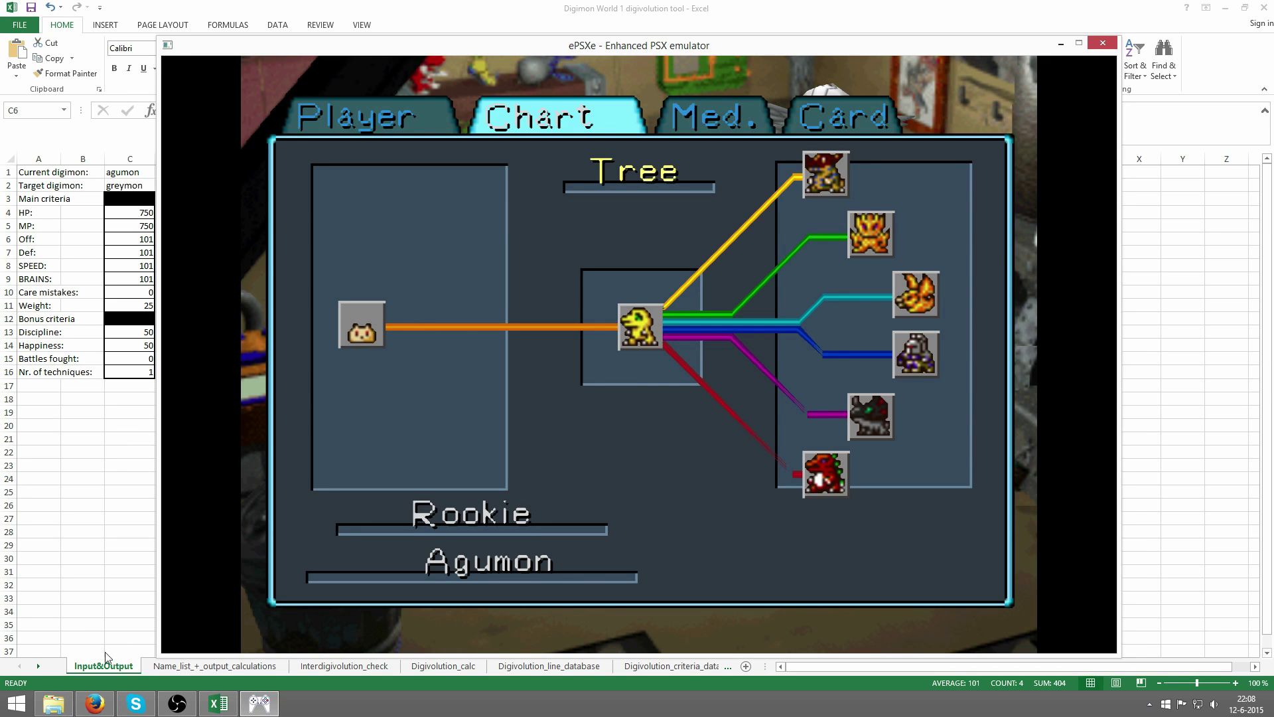
- Back in Excel, review the Off through BRAINS values in C6 to C9
click(147, 543)
click(174, 423)
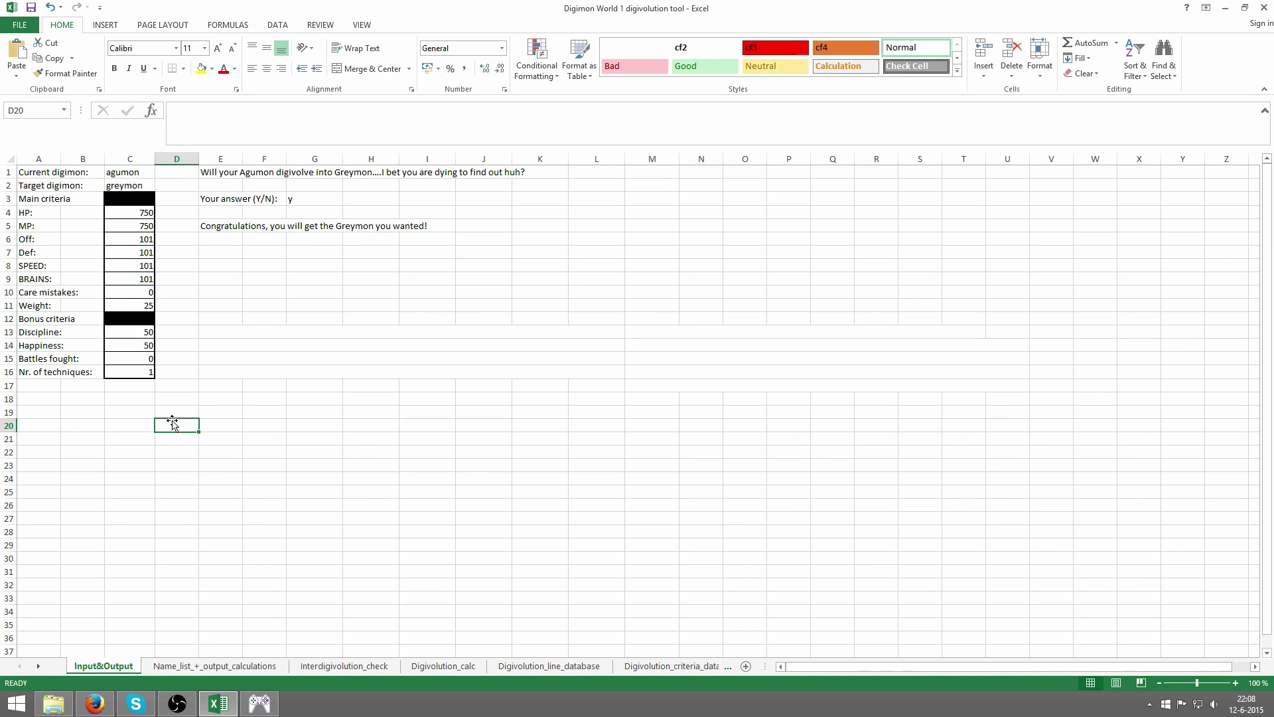
drag(131, 239, 131, 275)
click(131, 278)
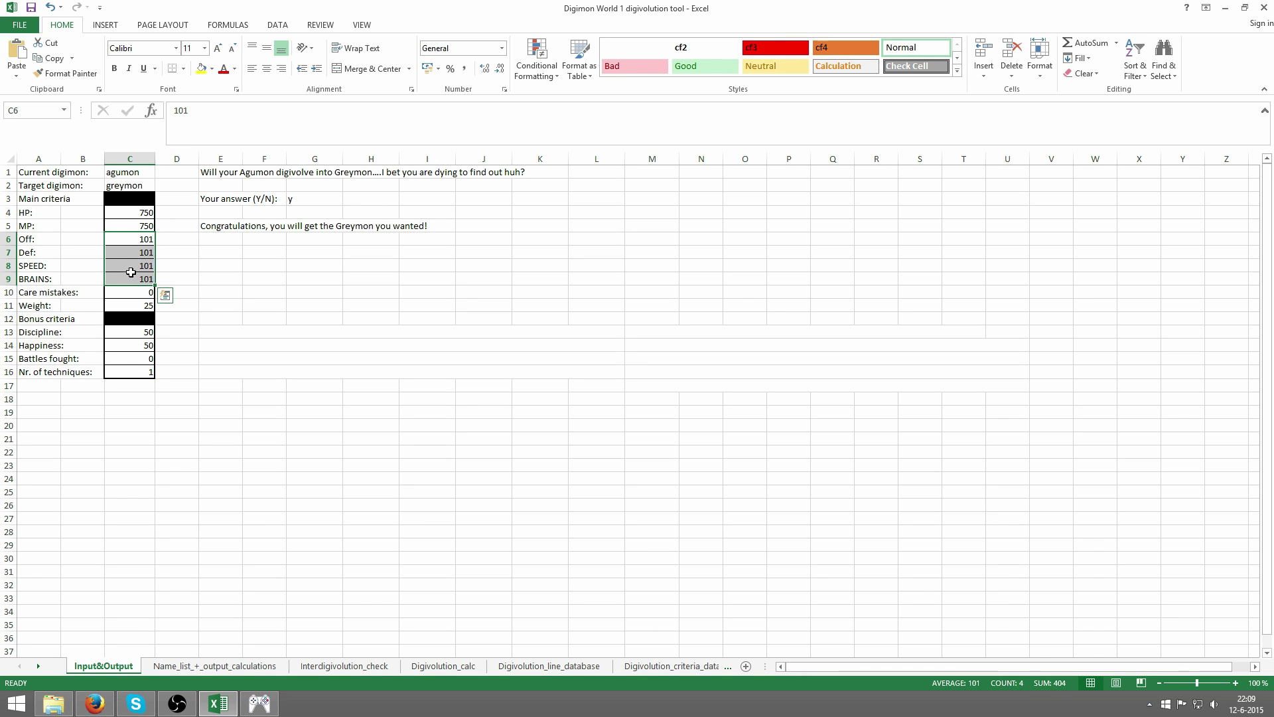
click(136, 241)
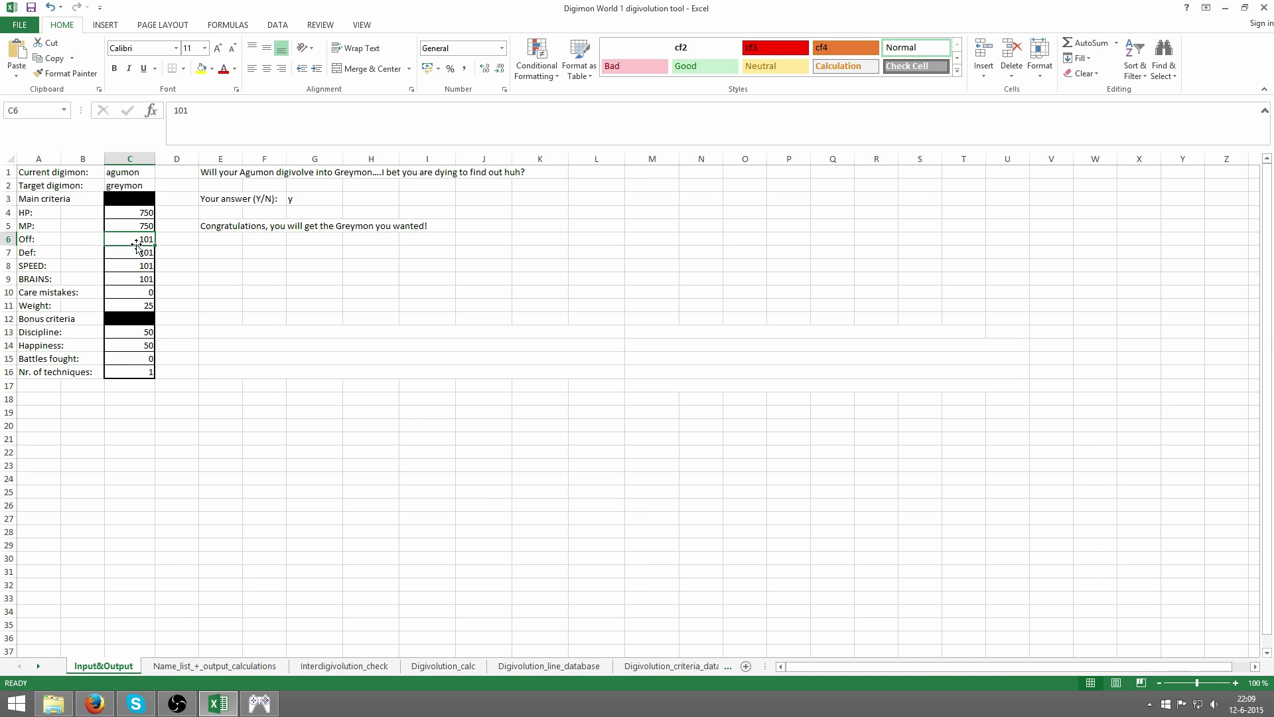
drag(138, 237, 138, 277)
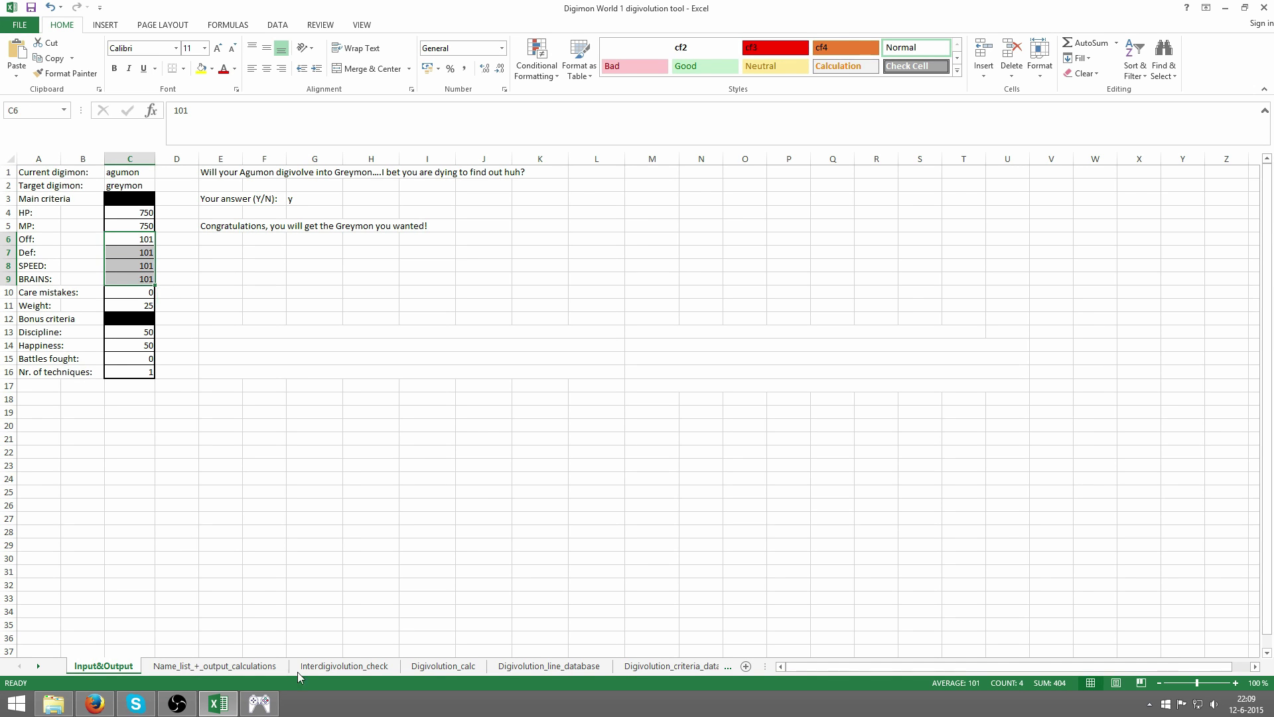
- Compare with the ePSXe evolution chart, then recheck Off, Def and SPEED in Excel
click(259, 703)
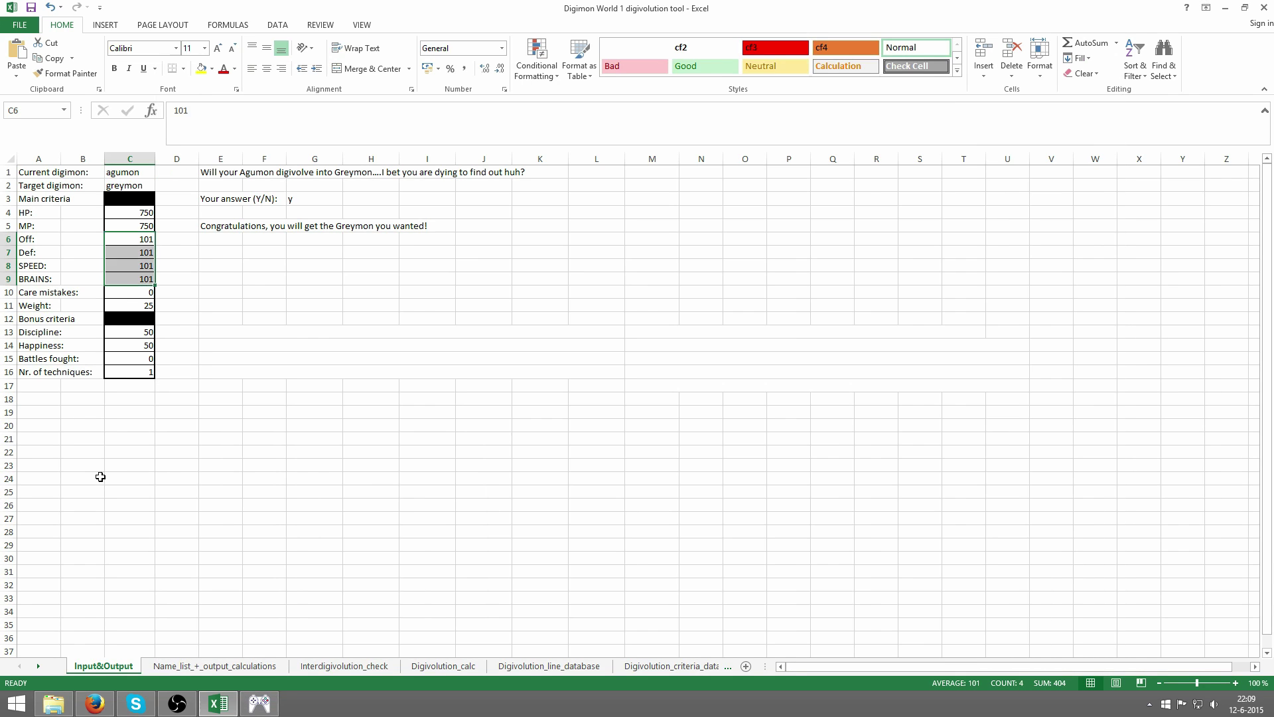
key(alt+Tab)
click(113, 464)
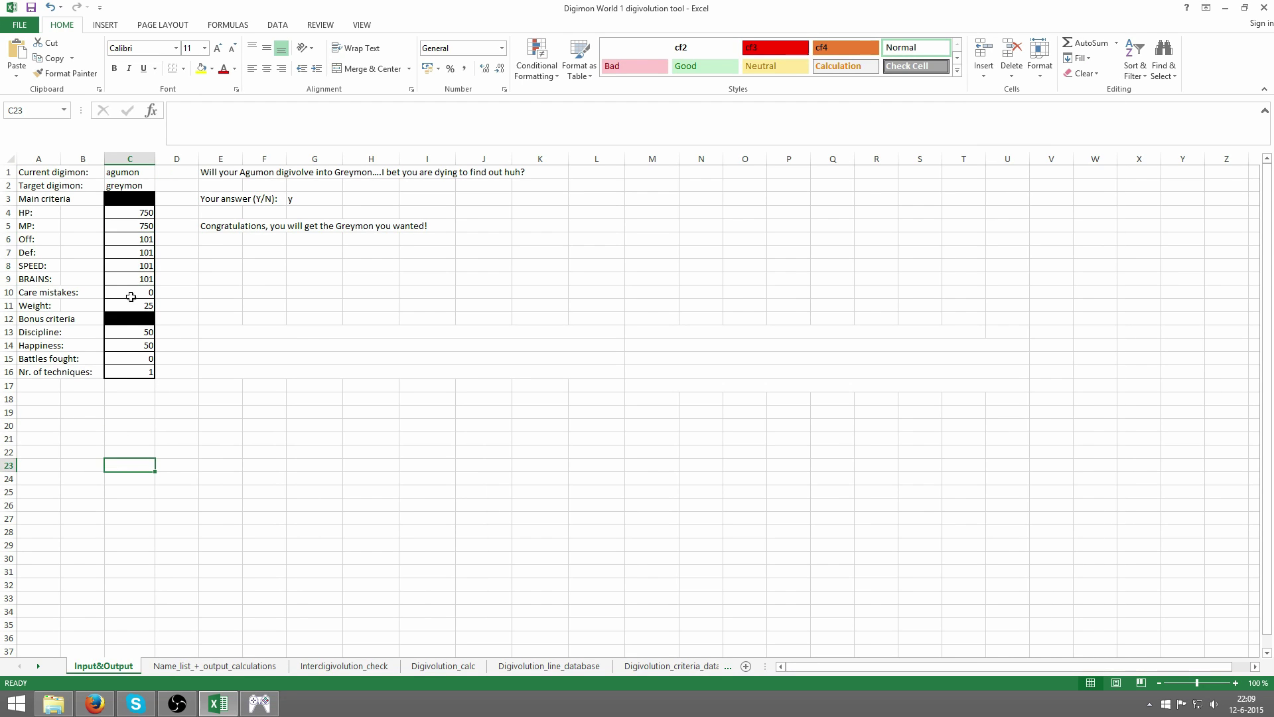
drag(137, 241, 142, 264)
click(143, 264)
click(142, 255)
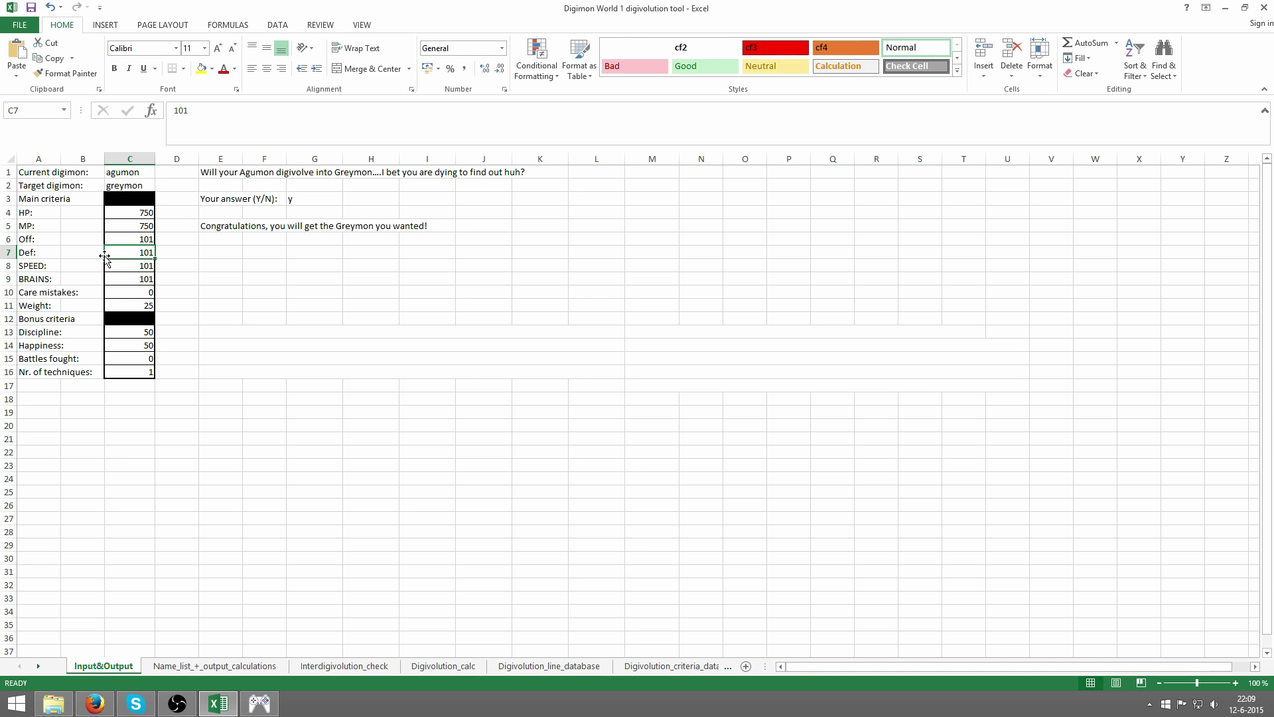
click(127, 238)
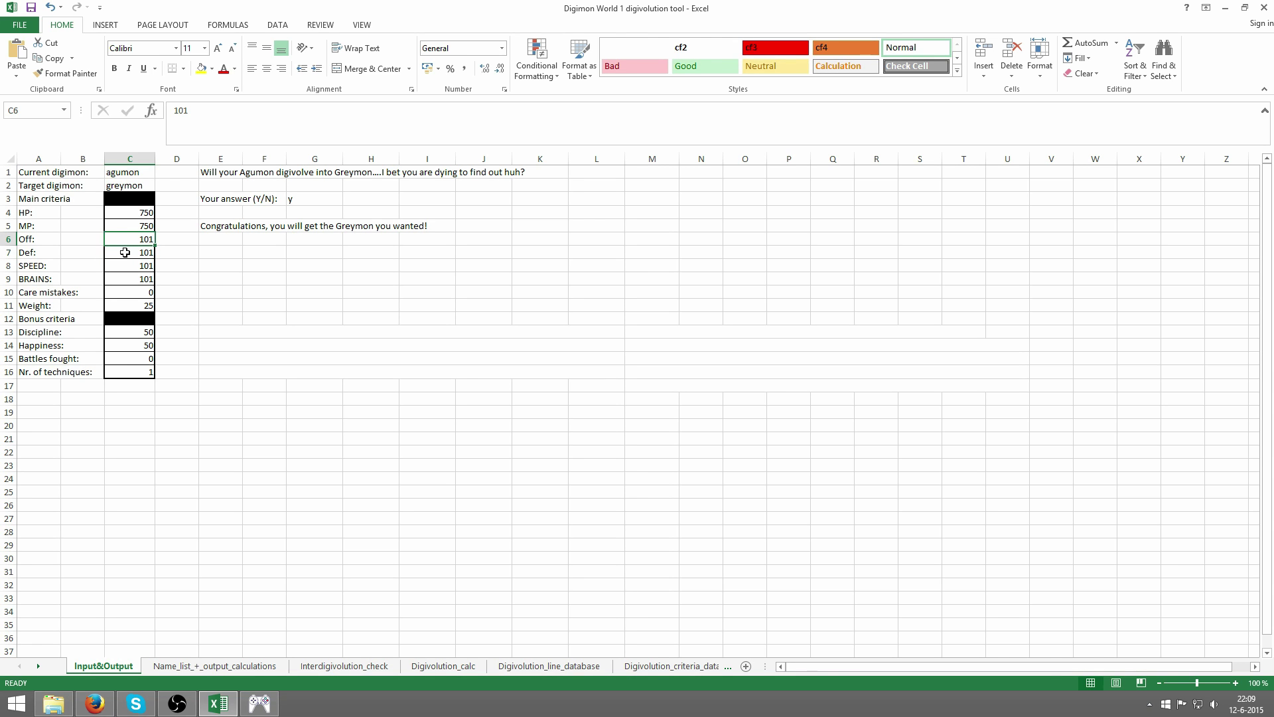
click(125, 252)
drag(124, 252, 131, 238)
click(133, 241)
click(136, 190)
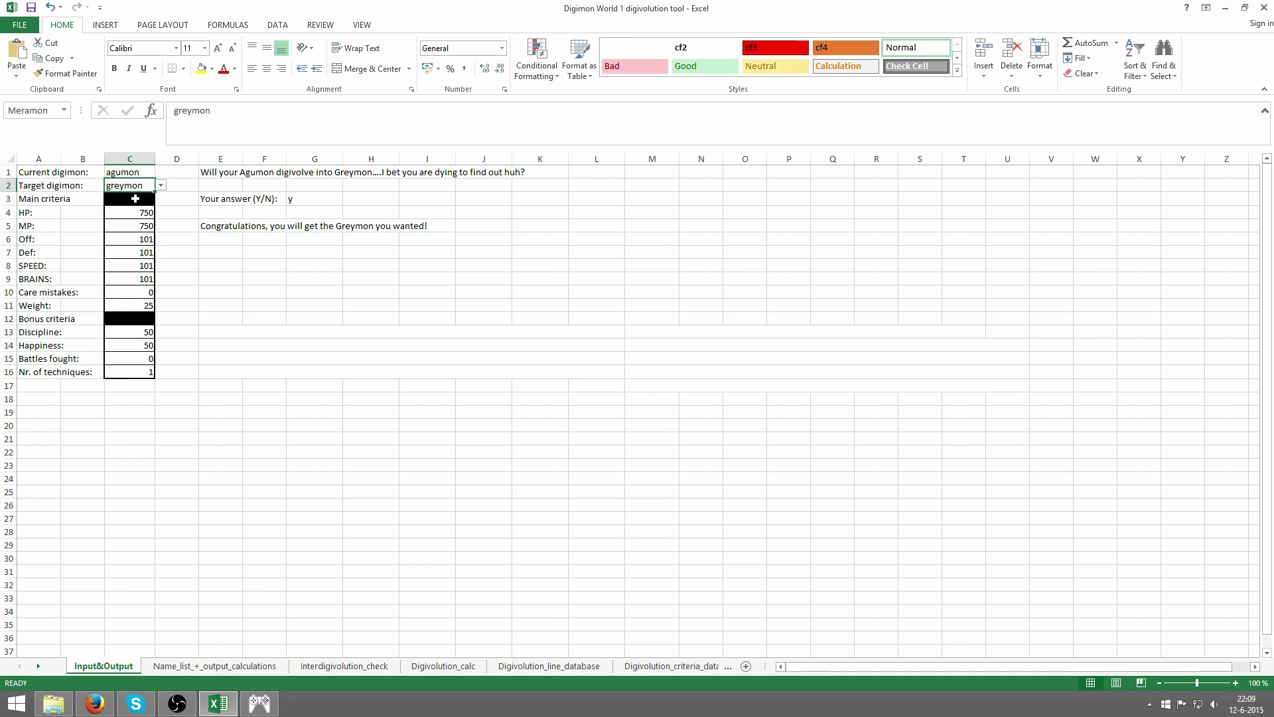
click(131, 172)
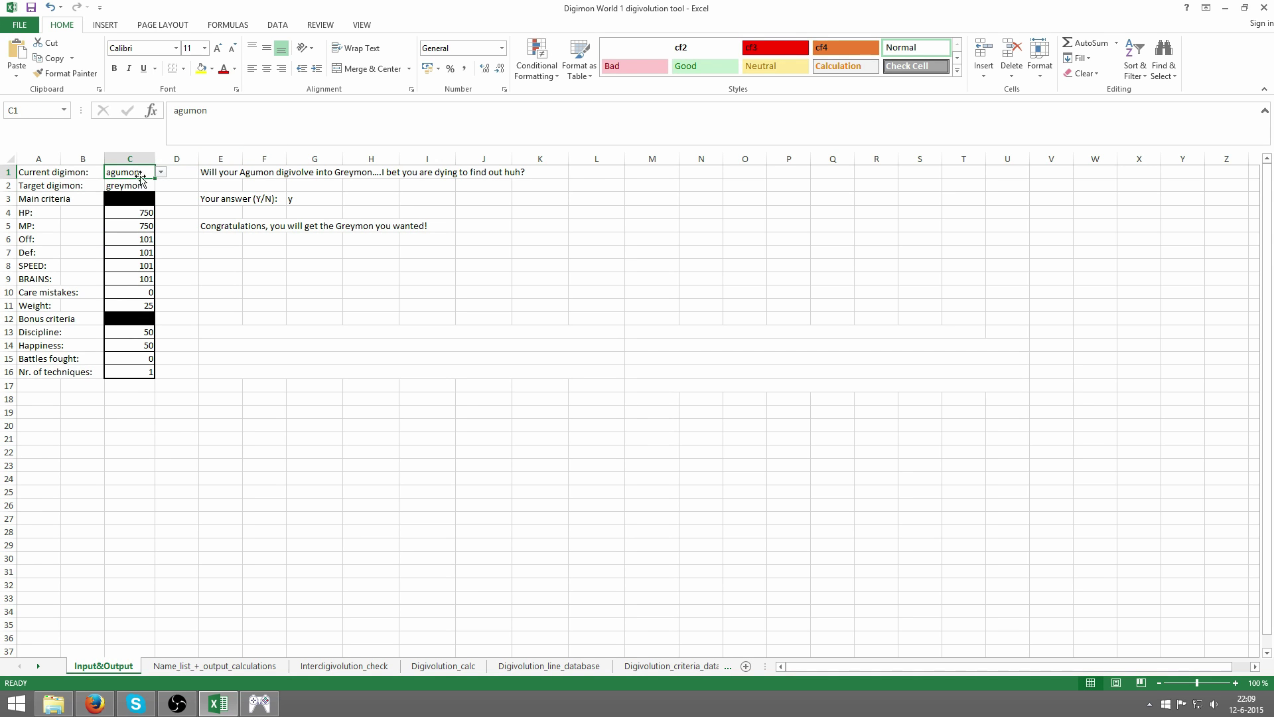
text(greymon)
key(Return)
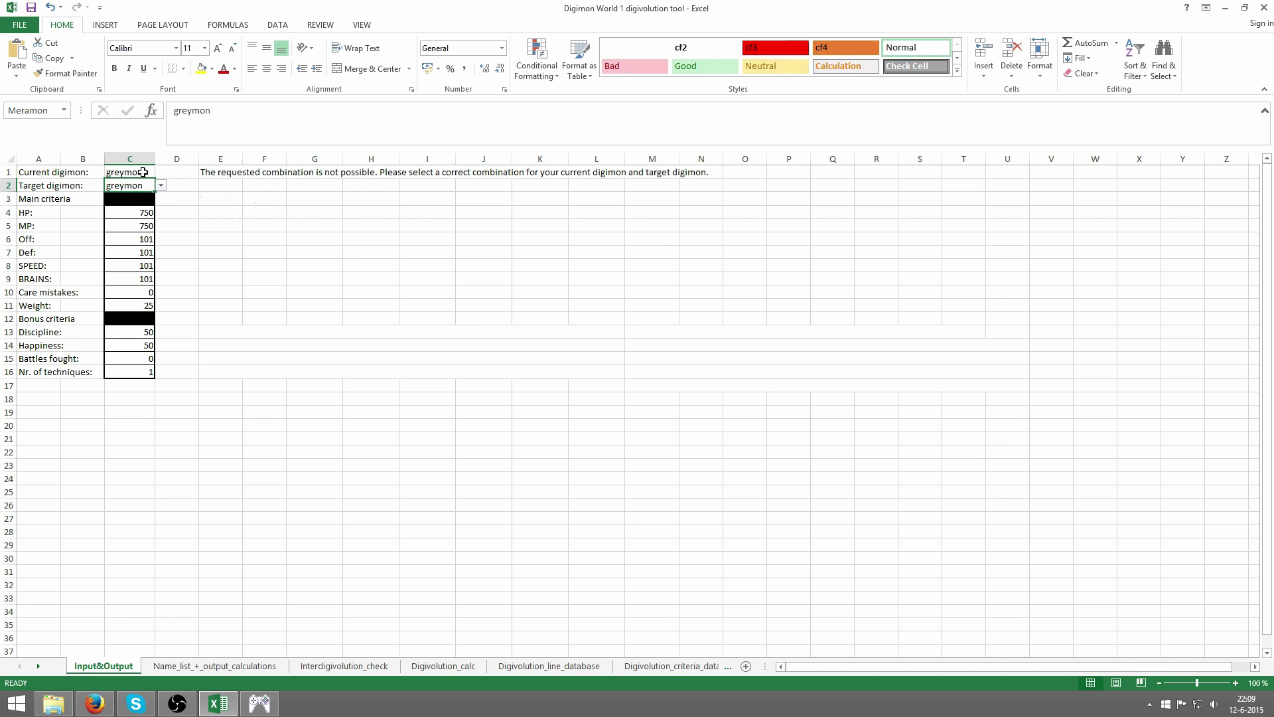
text(metalgreymon)
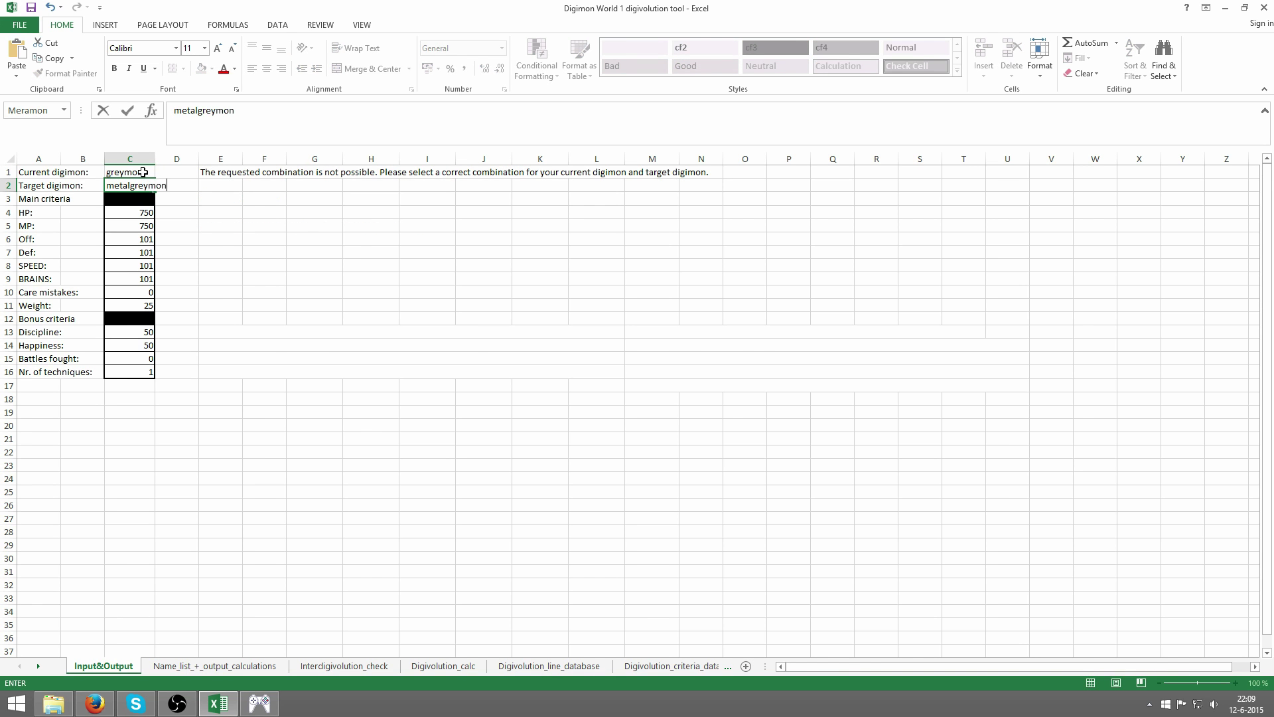
key(Return)
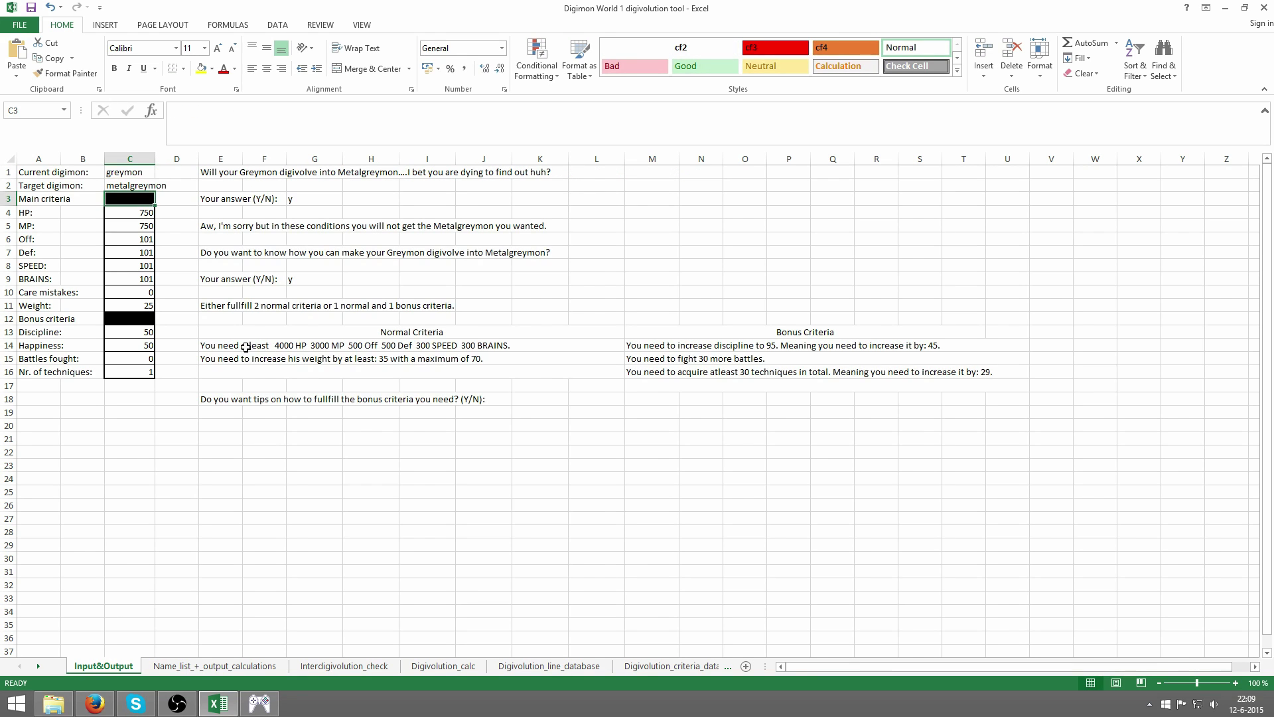
drag(245, 346, 370, 360)
click(670, 371)
drag(654, 346, 710, 375)
click(433, 348)
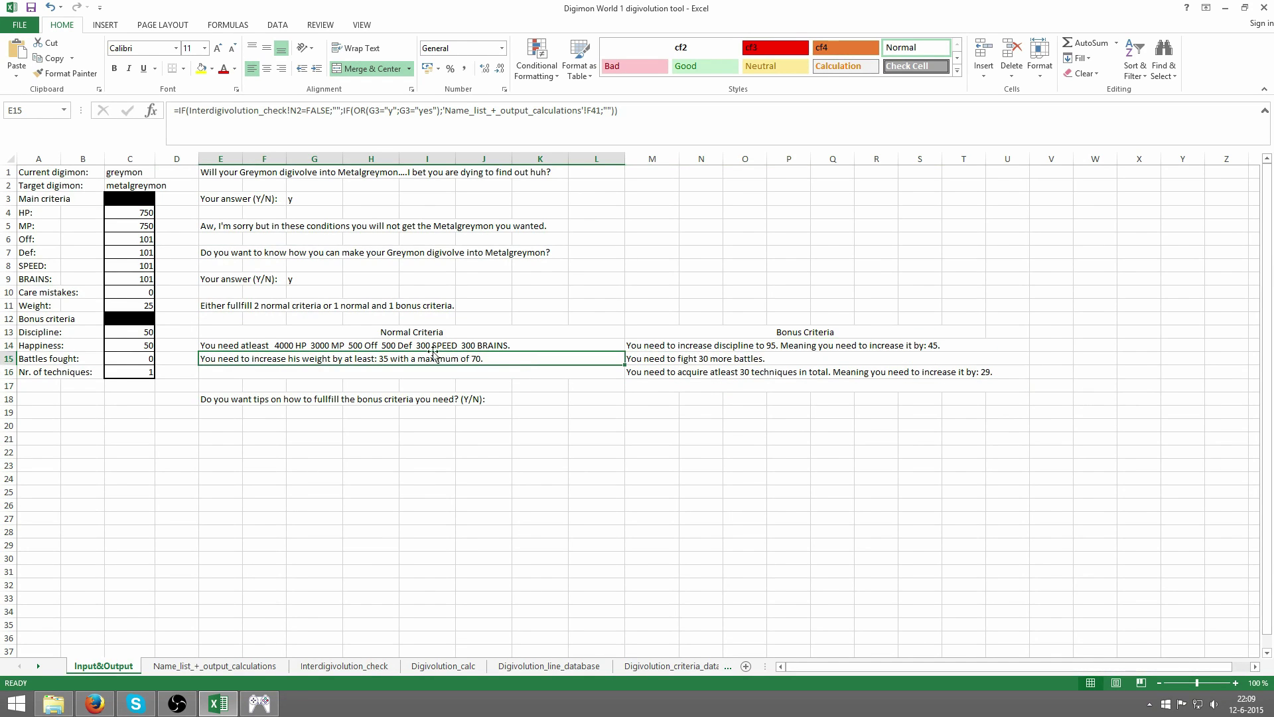
click(270, 355)
drag(273, 347, 273, 358)
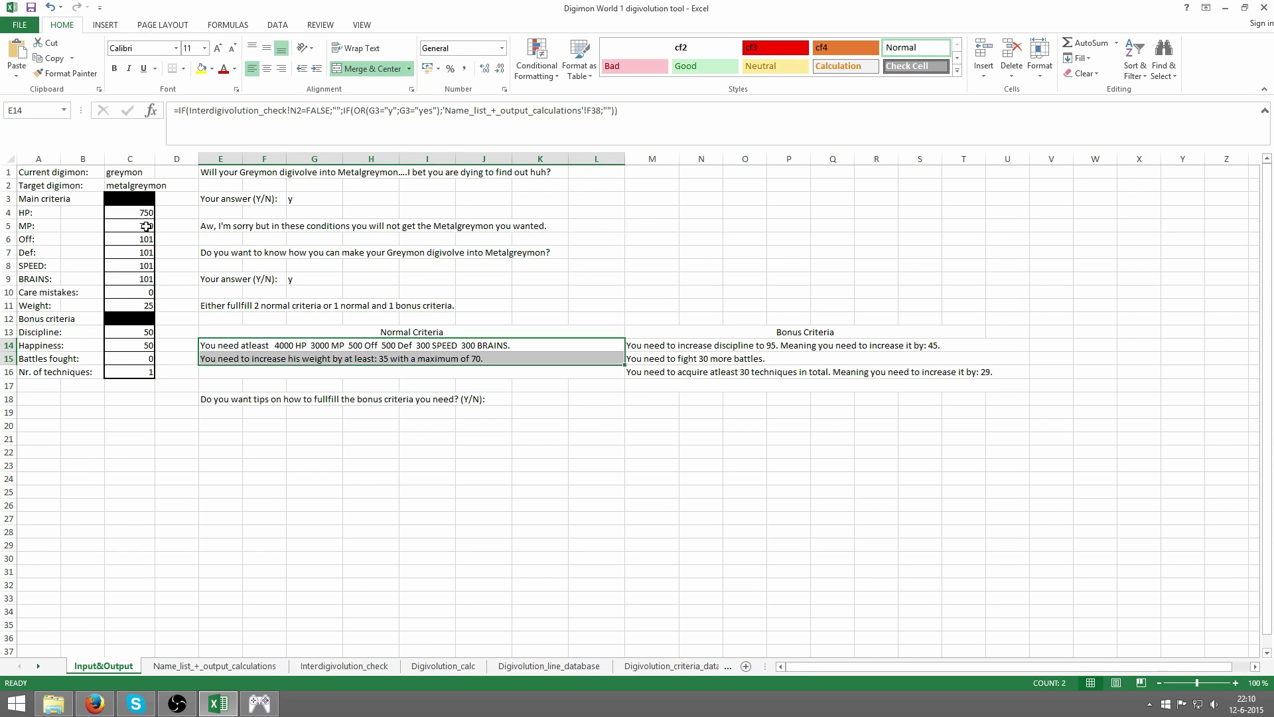
click(128, 292)
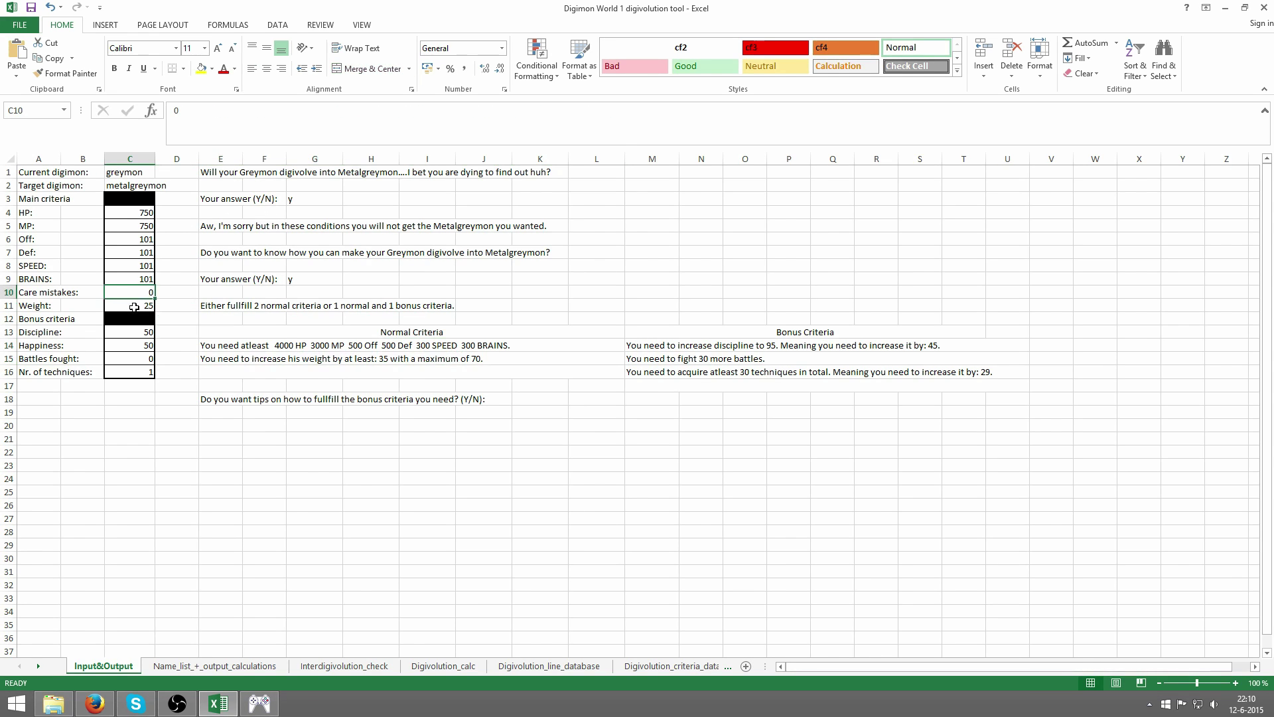
click(135, 304)
drag(657, 343, 701, 370)
click(700, 358)
drag(116, 213, 135, 284)
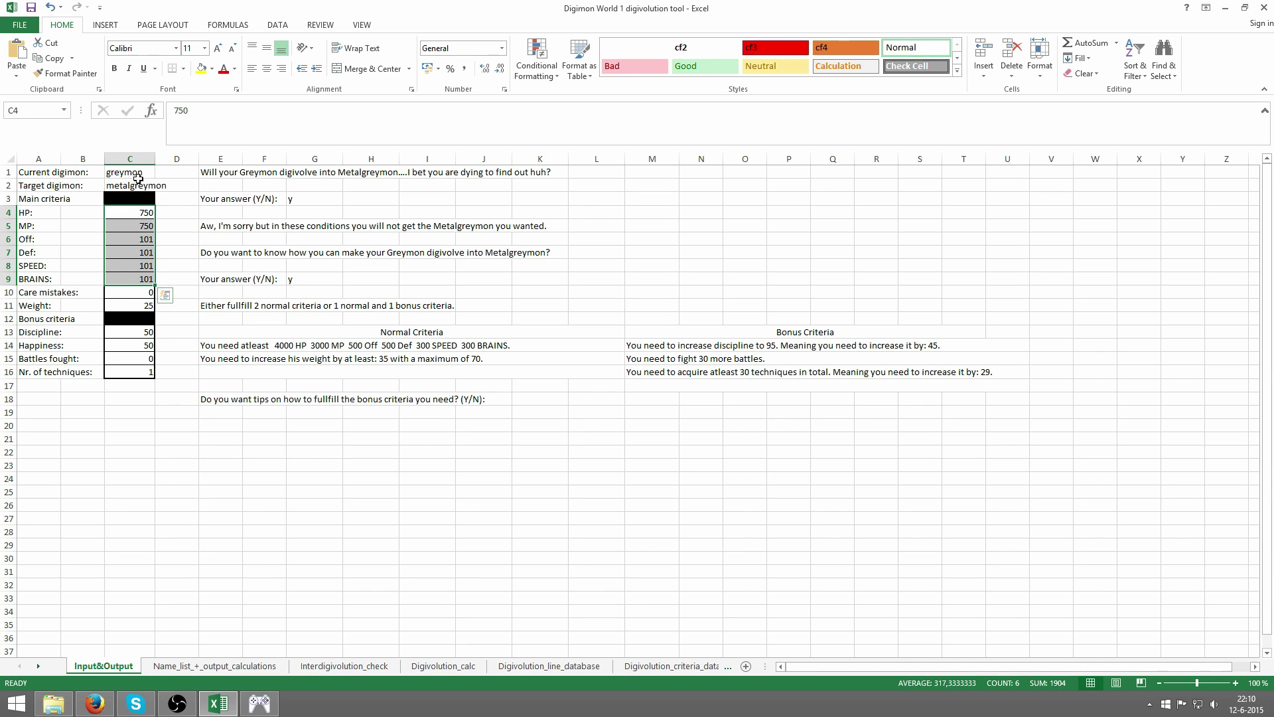
click(139, 172)
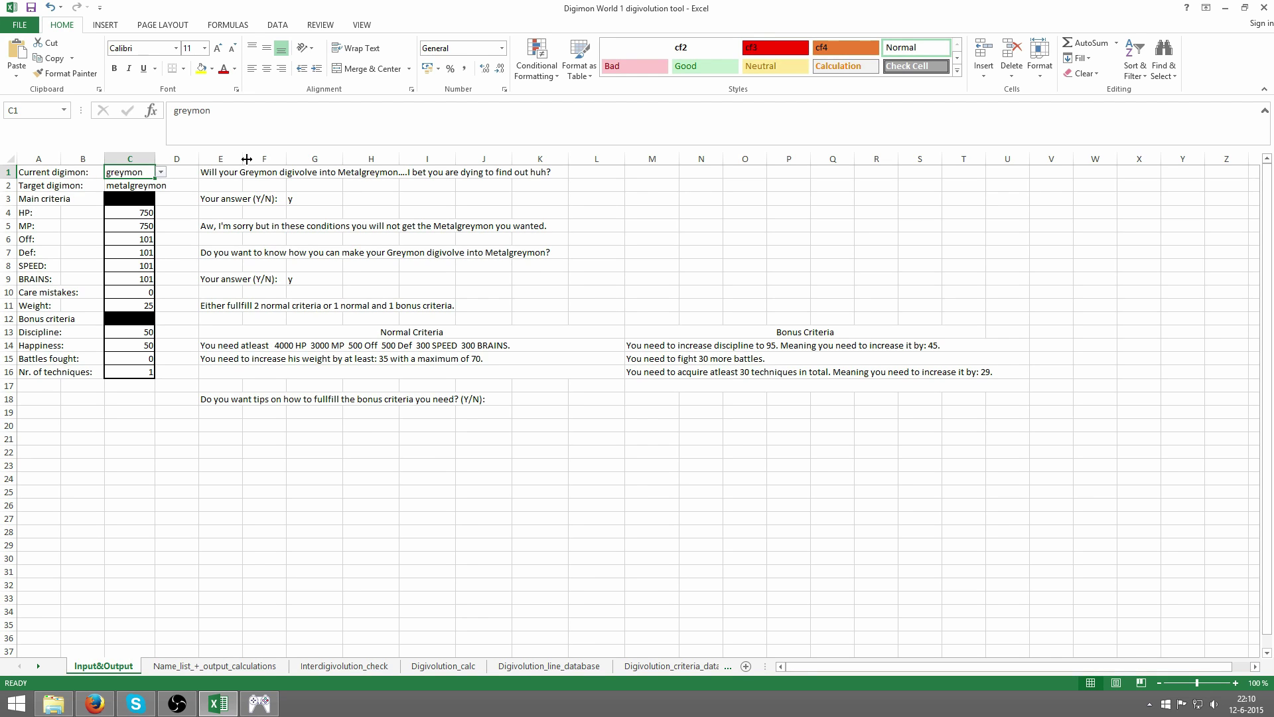
- Enter greymon as the current digimon and vademon as the target
text(greymon)
key(Return)
text(vademon)
key(Return)
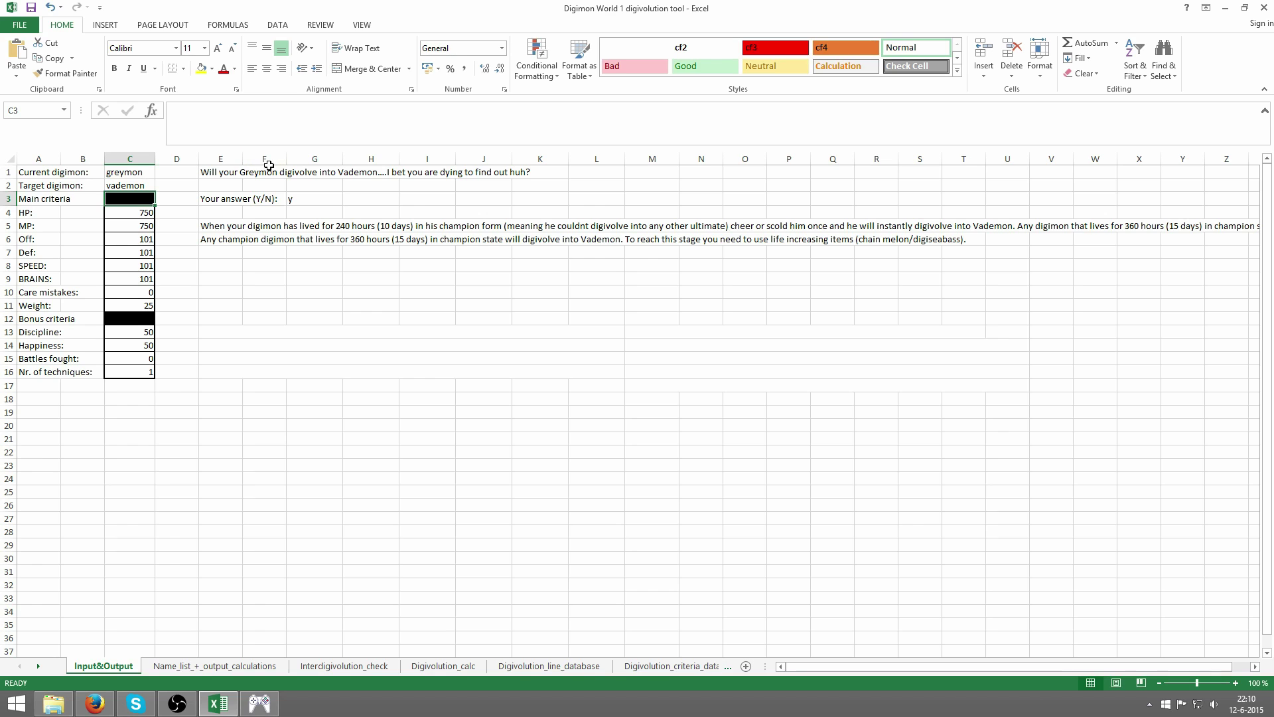
- Scroll right to read the Vademon explanation (360 hours lifetime), then scroll back
drag(891, 668, 931, 667)
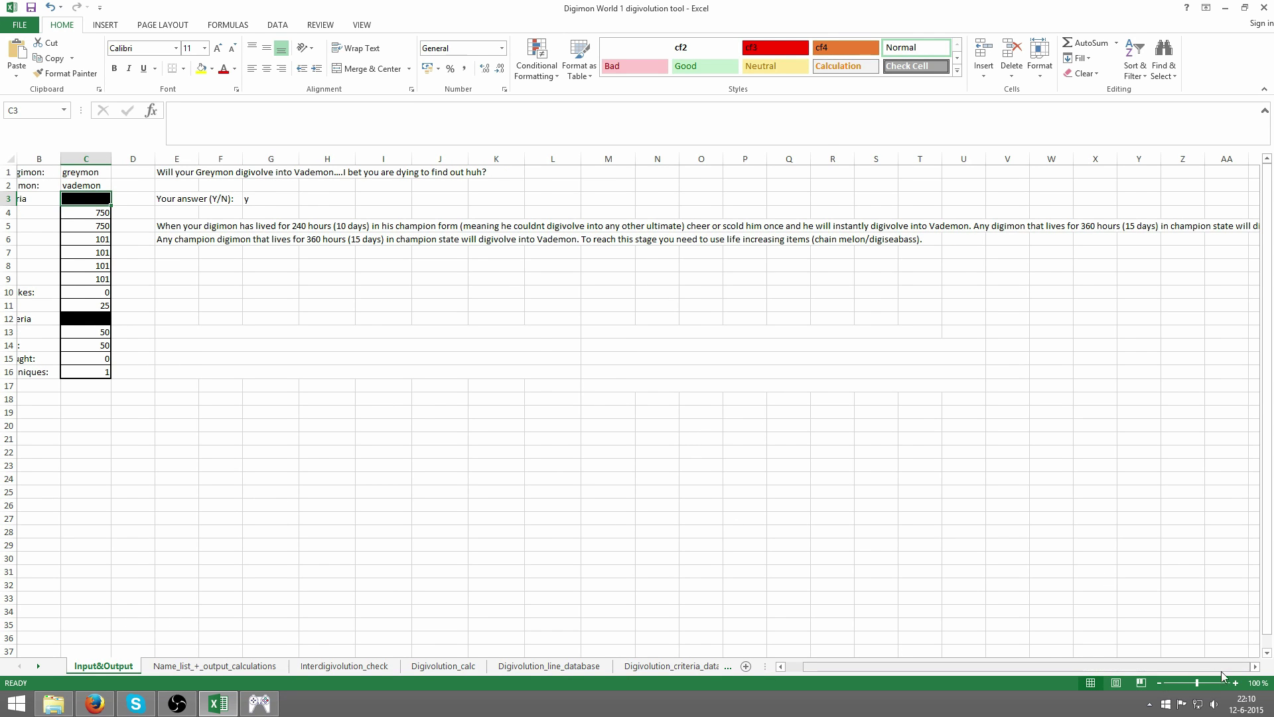
click(1255, 667)
click(1255, 667)
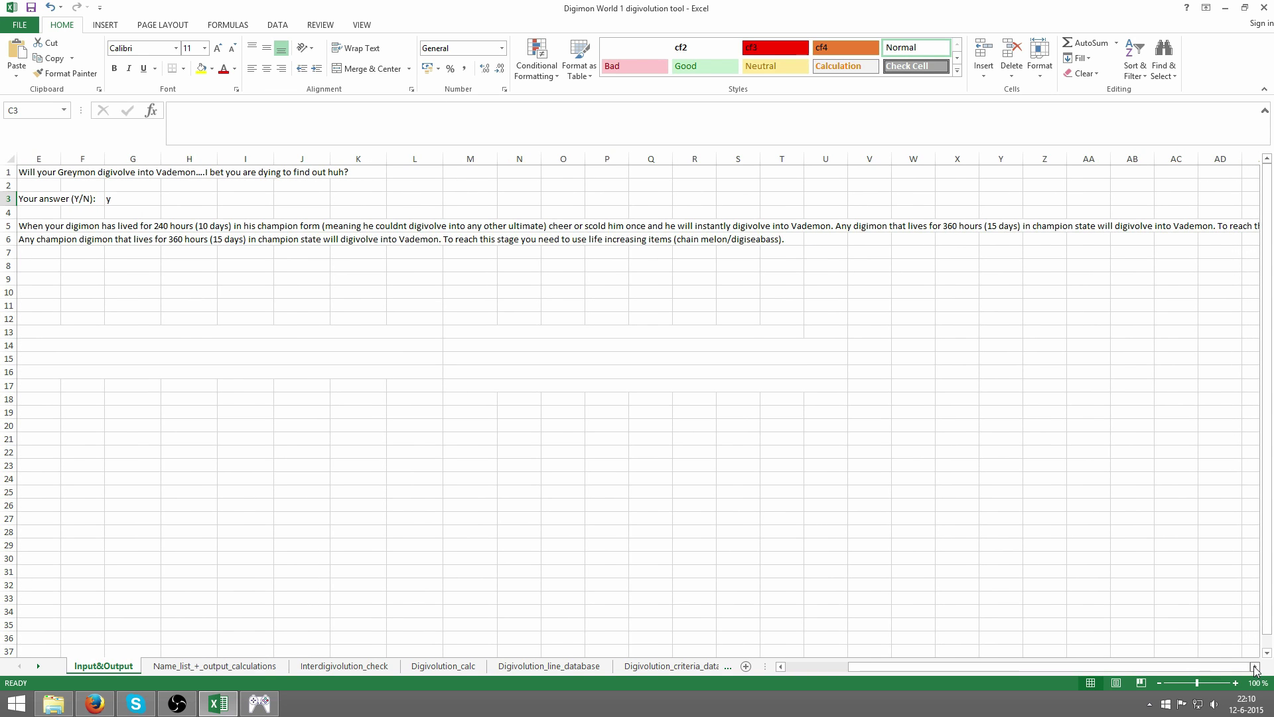
click(1255, 667)
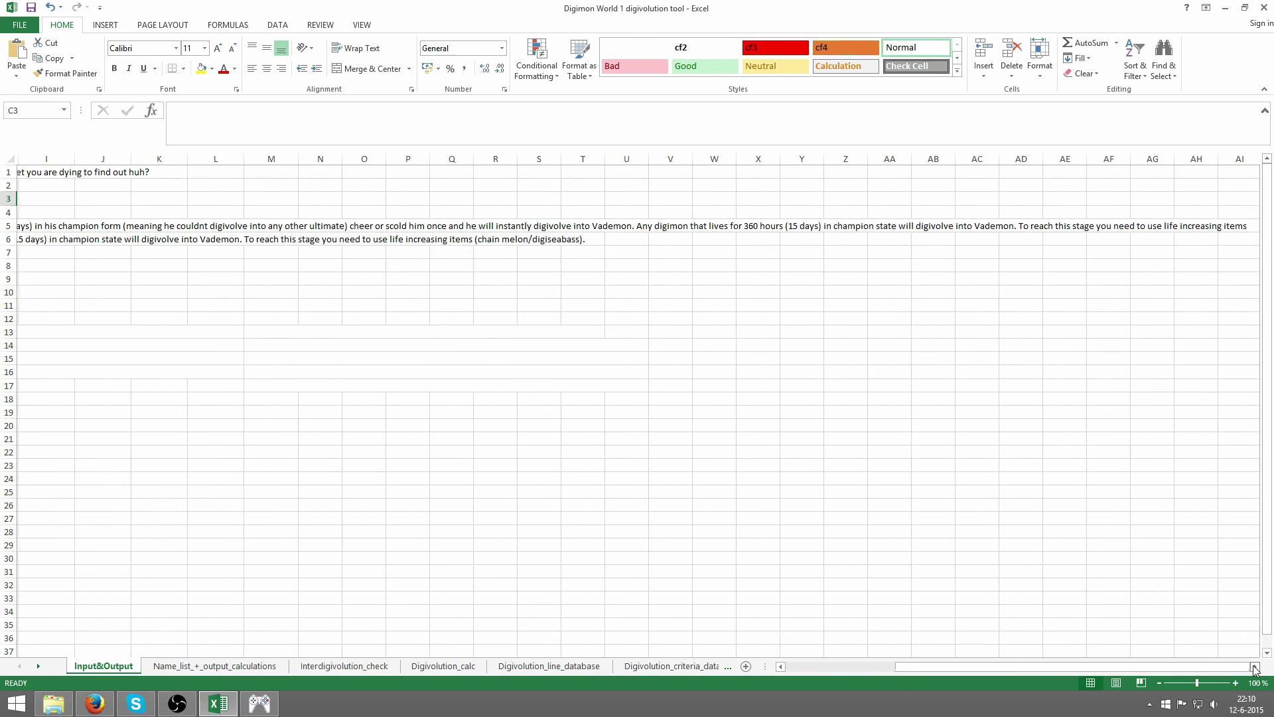
drag(1216, 667, 980, 669)
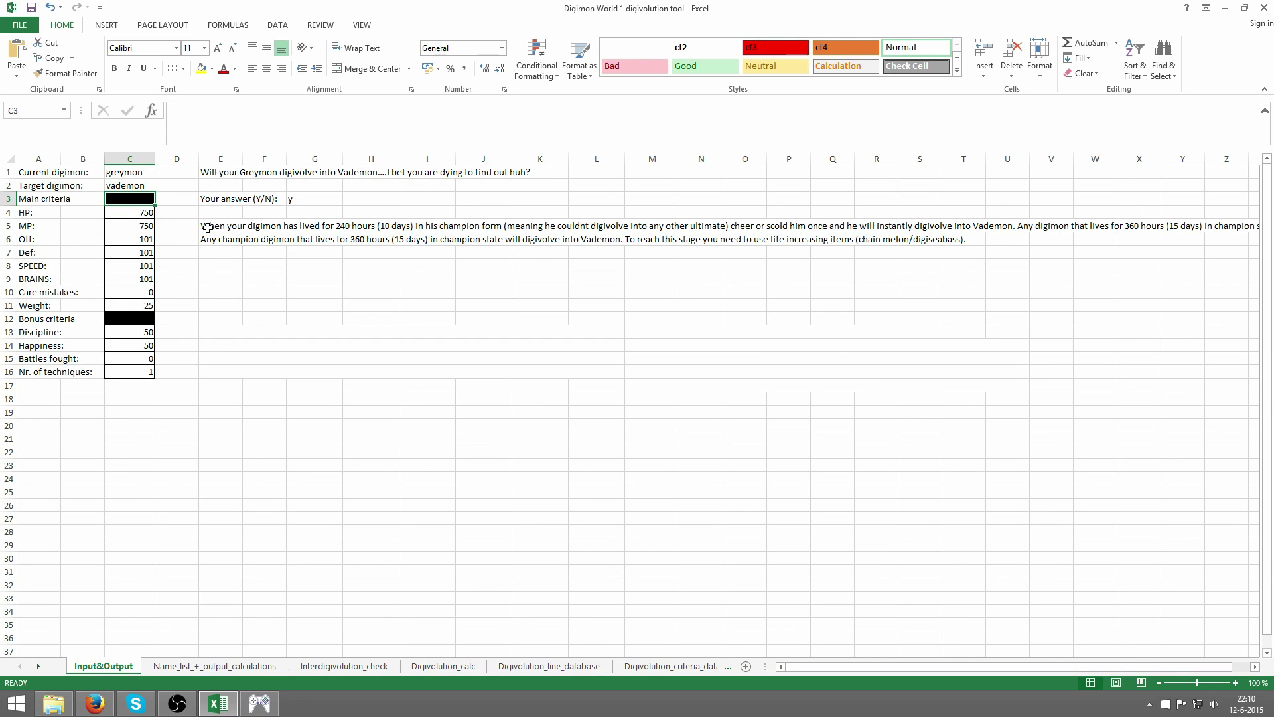
drag(207, 227, 372, 256)
click(388, 303)
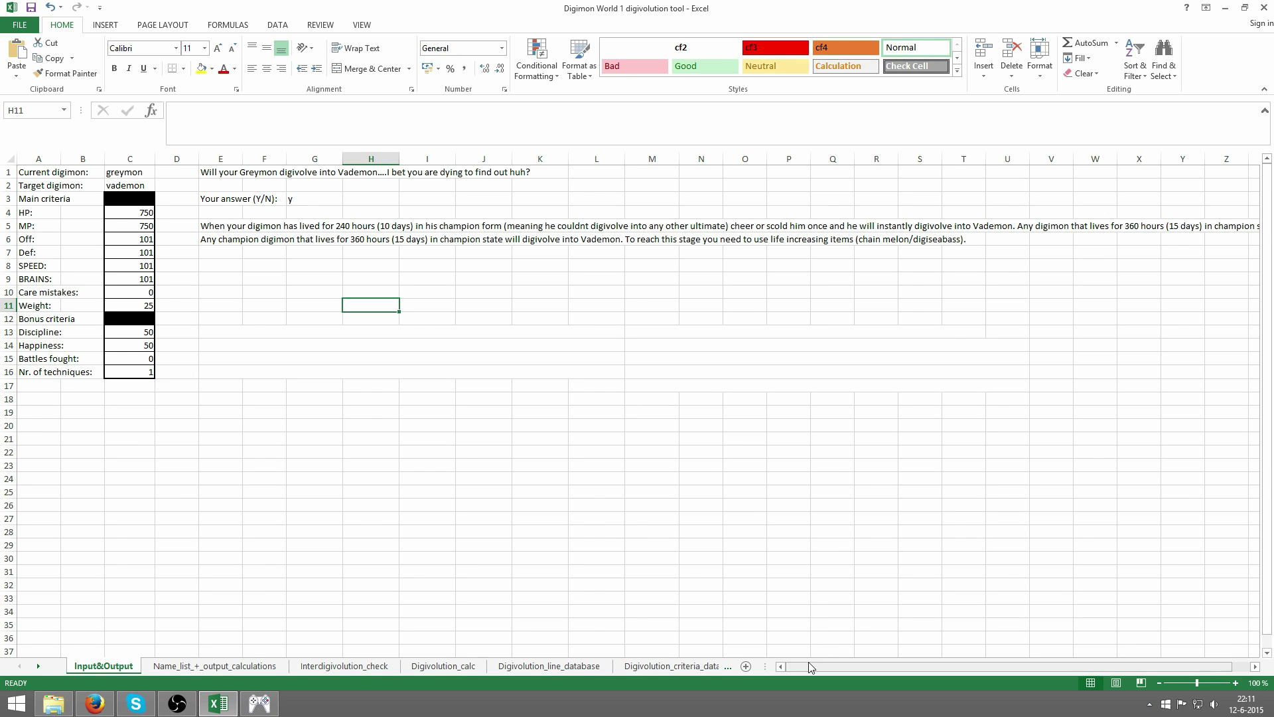
drag(809, 666, 901, 669)
click(1256, 667)
click(1256, 667)
click(1256, 666)
click(1256, 666)
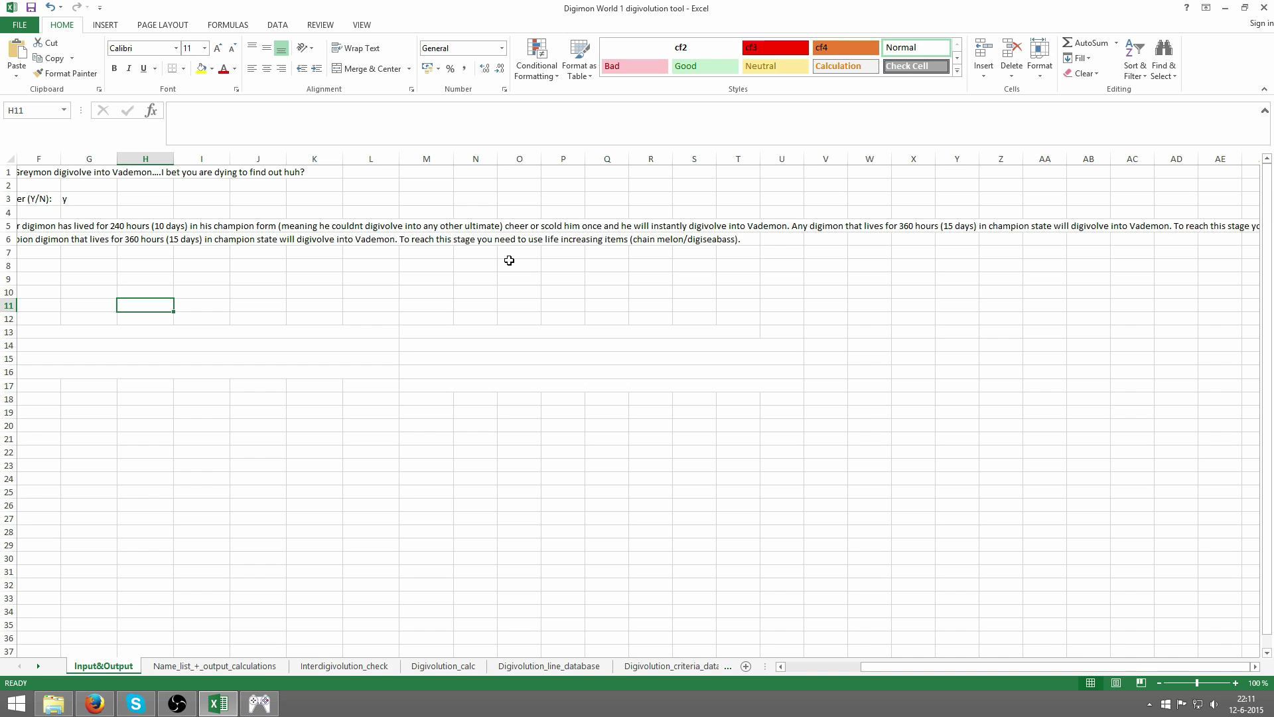
- Try angemon as current digimon with devimon as the target
drag(962, 666, 884, 665)
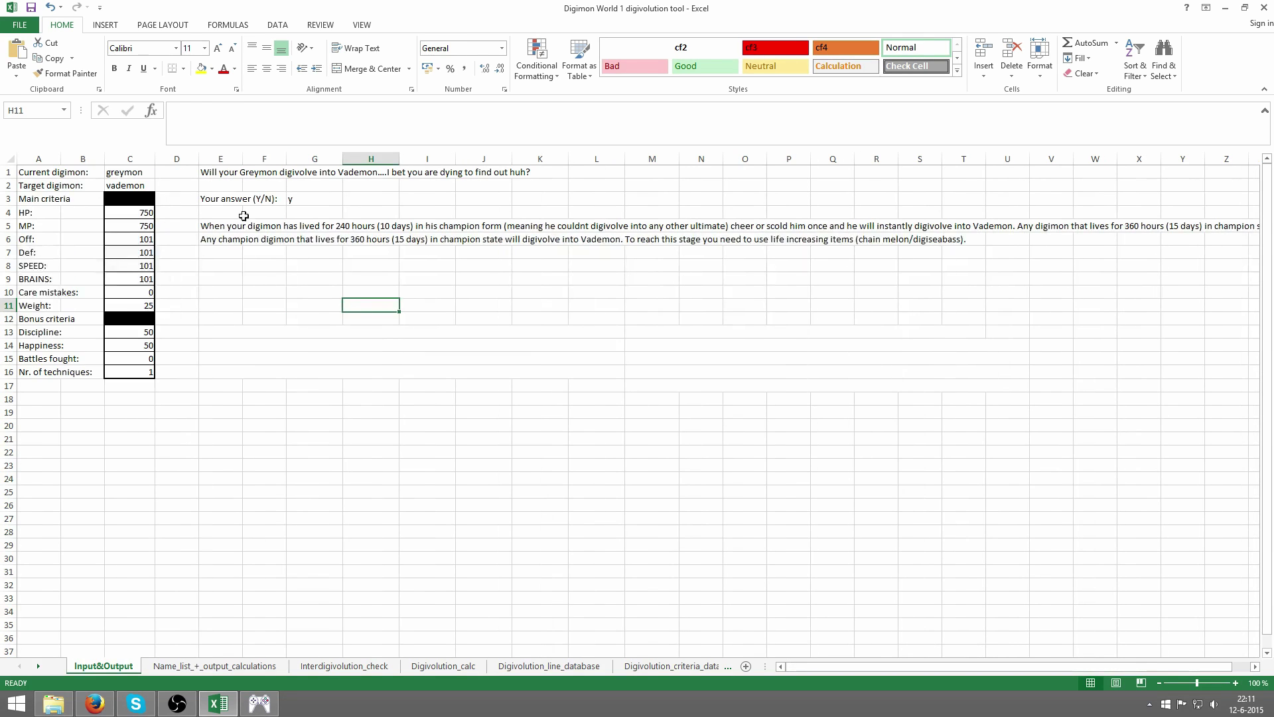
click(146, 174)
text(angem)
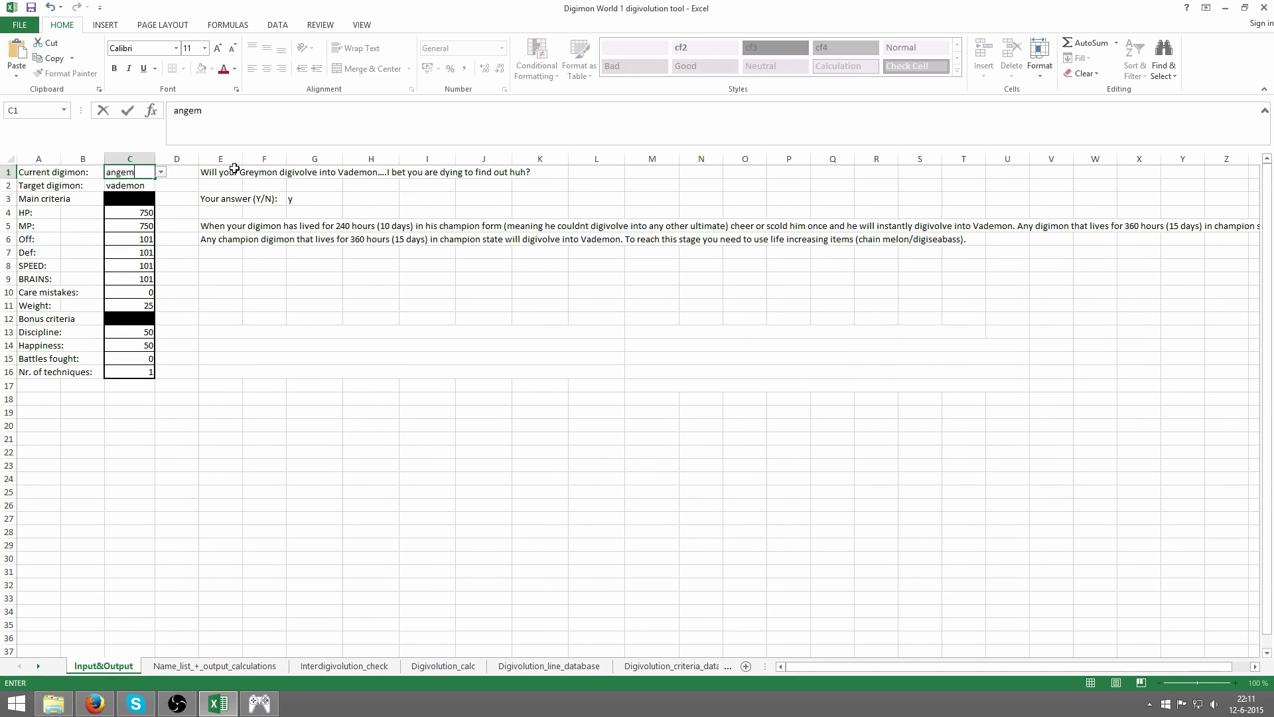
text(on)
key(Return)
text(d)
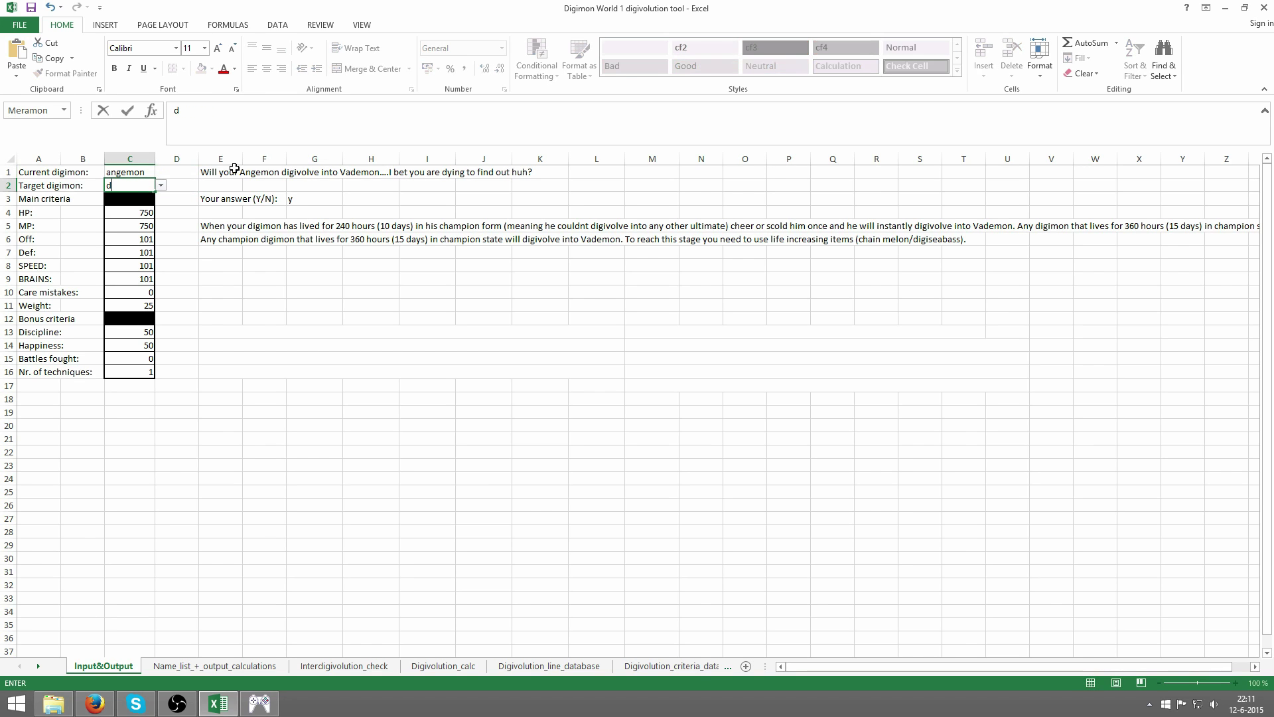
text(evimon)
key(Return)
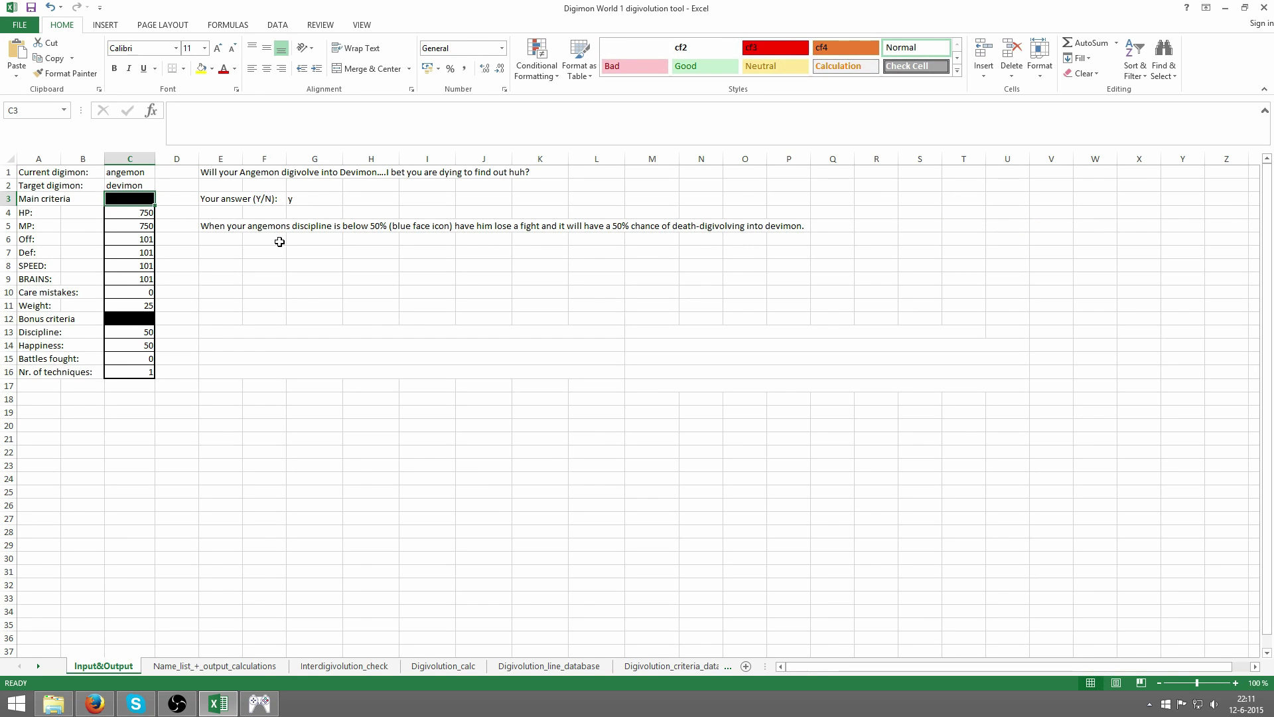
- Change the pair to agumon targeting nanimon
key(Up)
key(Up)
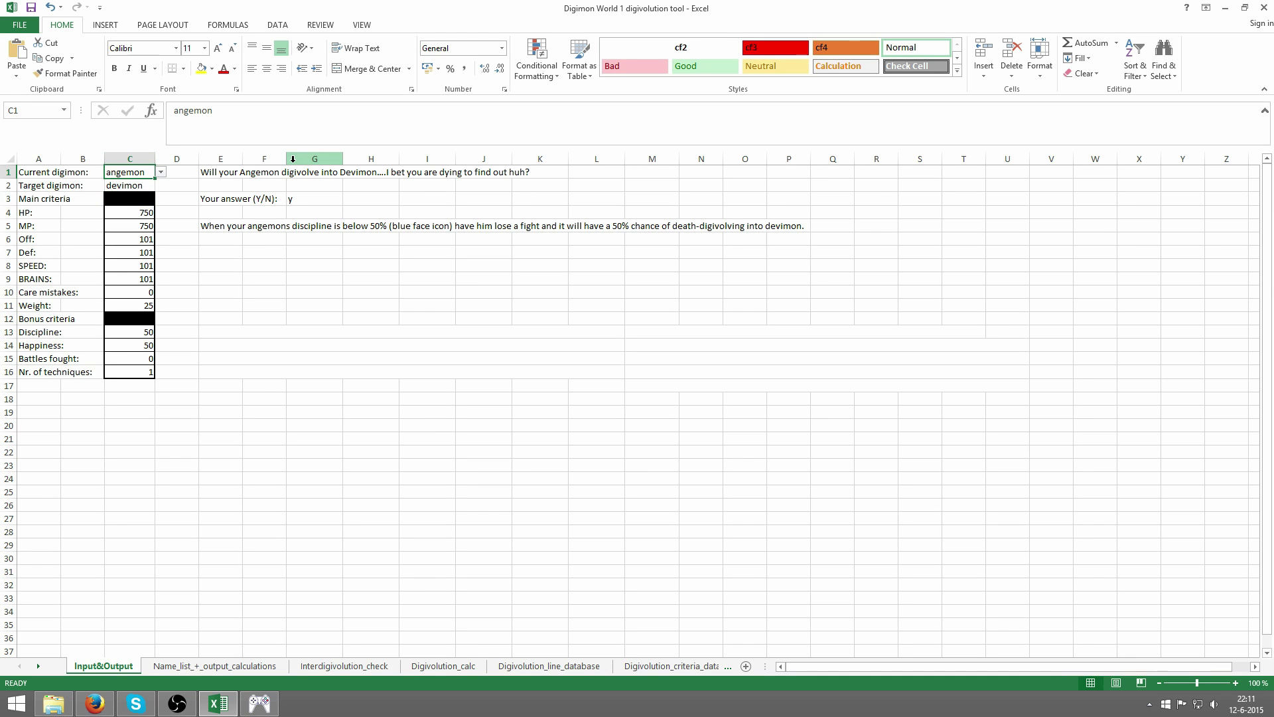
text(agumon)
key(Return)
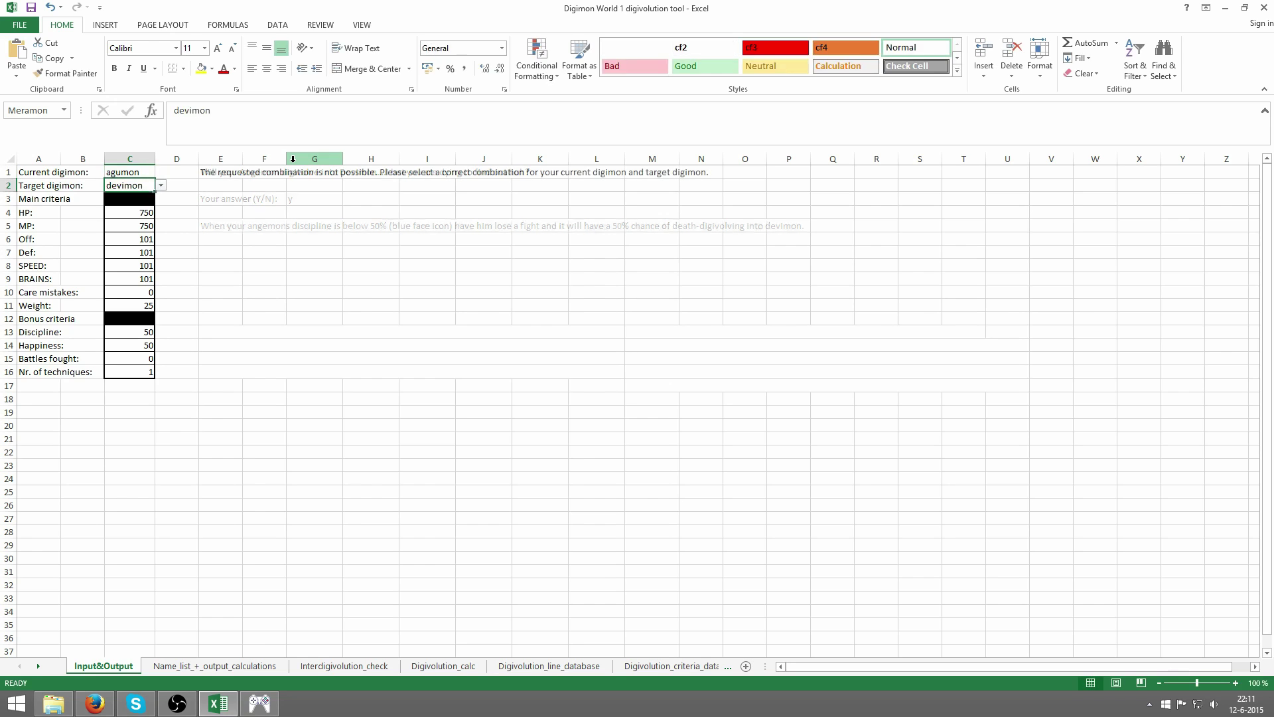
text(nanimon)
key(Return)
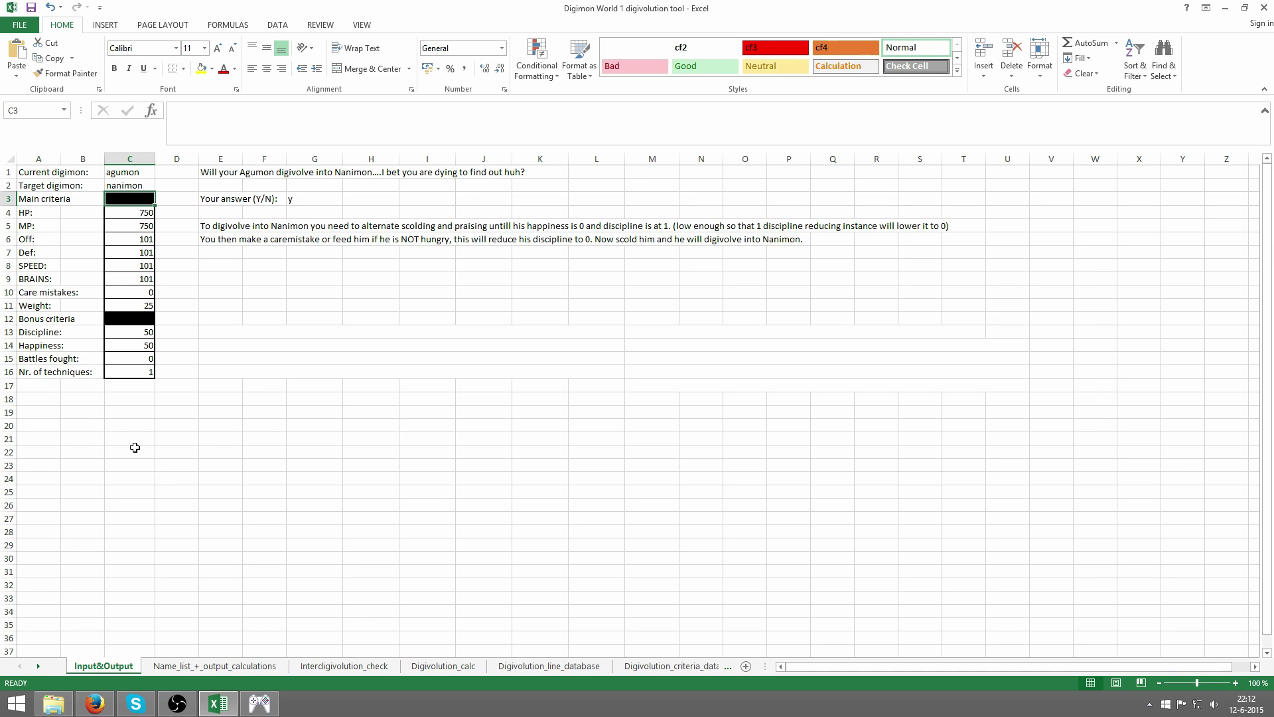
- Type an e-mail address into an empty cell below the table, then erase it
click(35, 414)
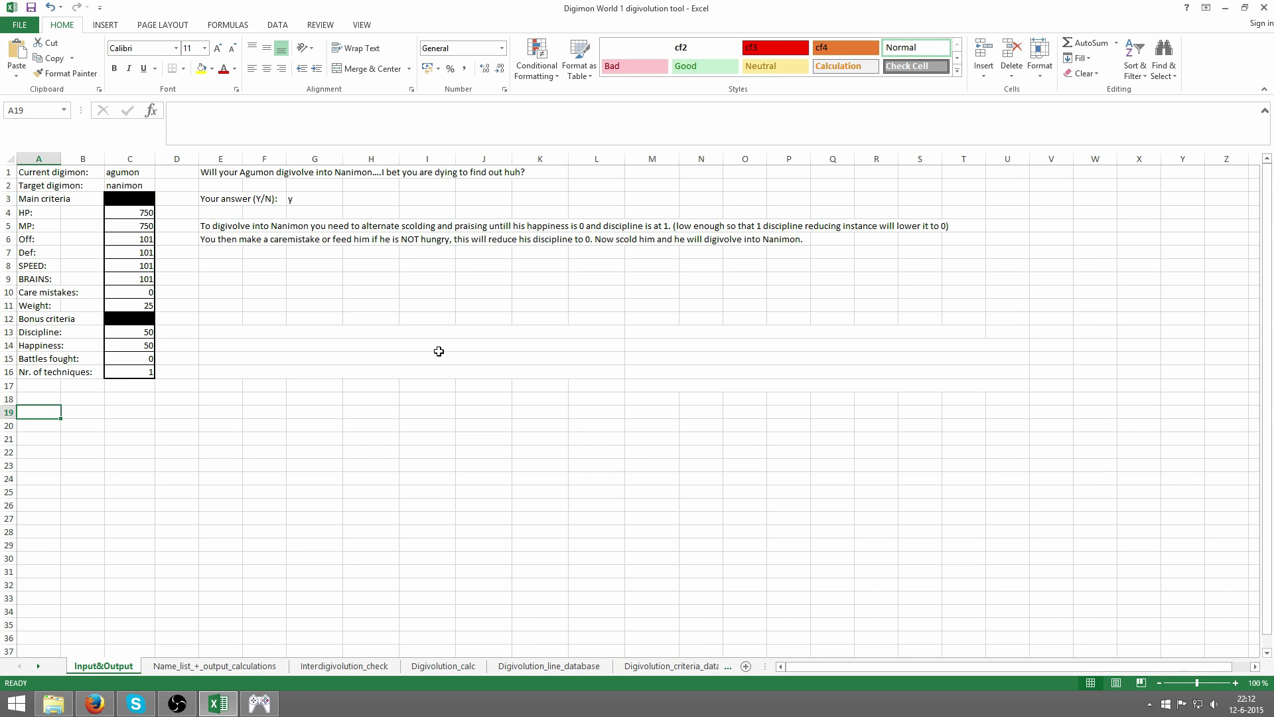
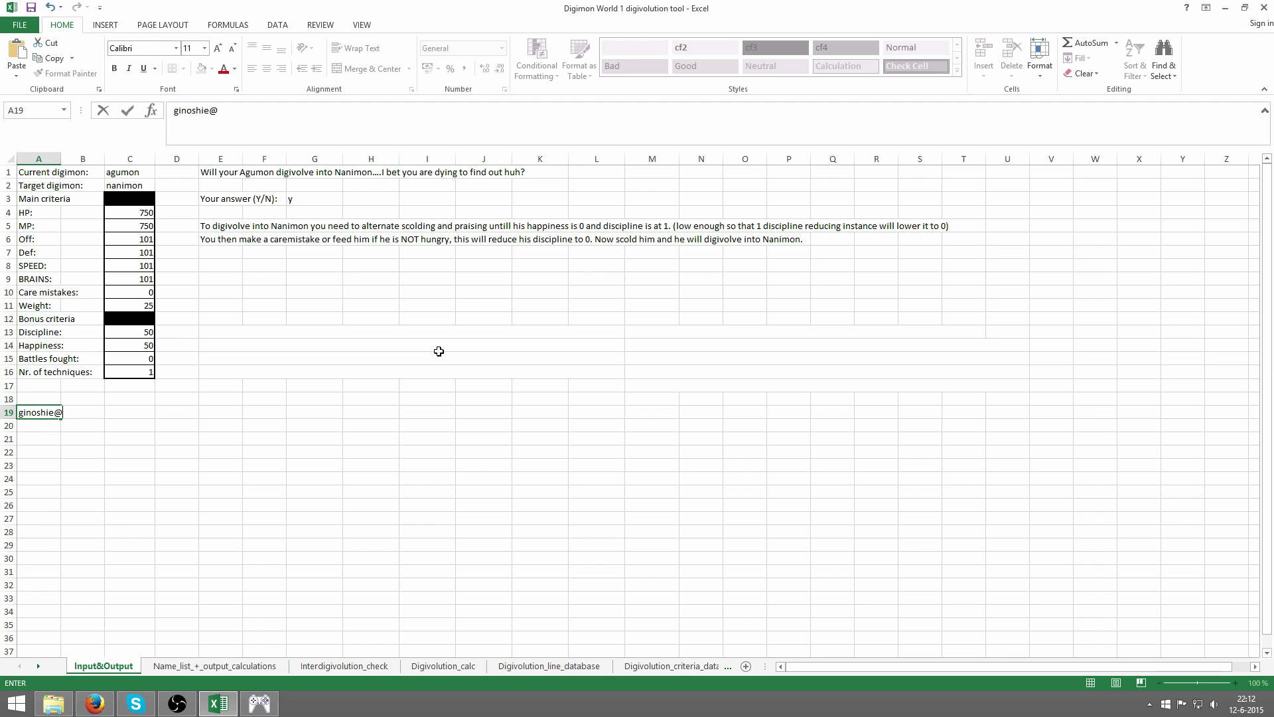
key(Return)
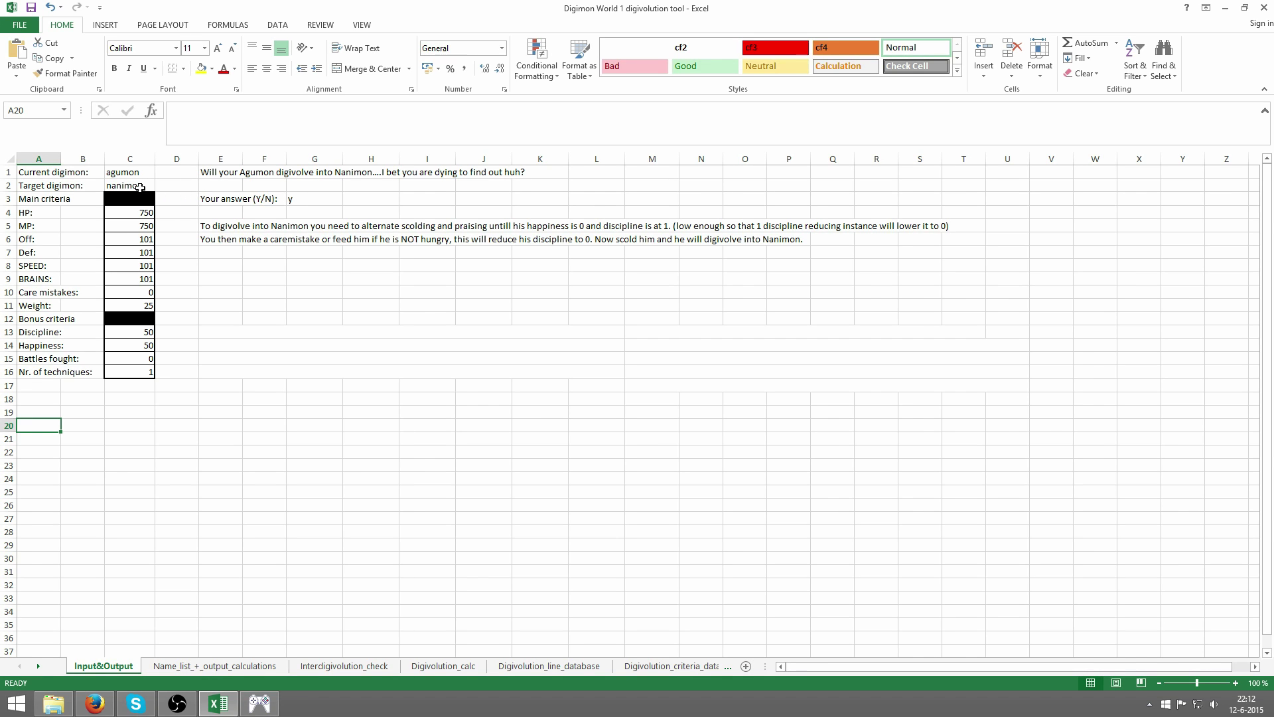
- Delete the target digimon in C2 and the current digimon in C1
click(140, 188)
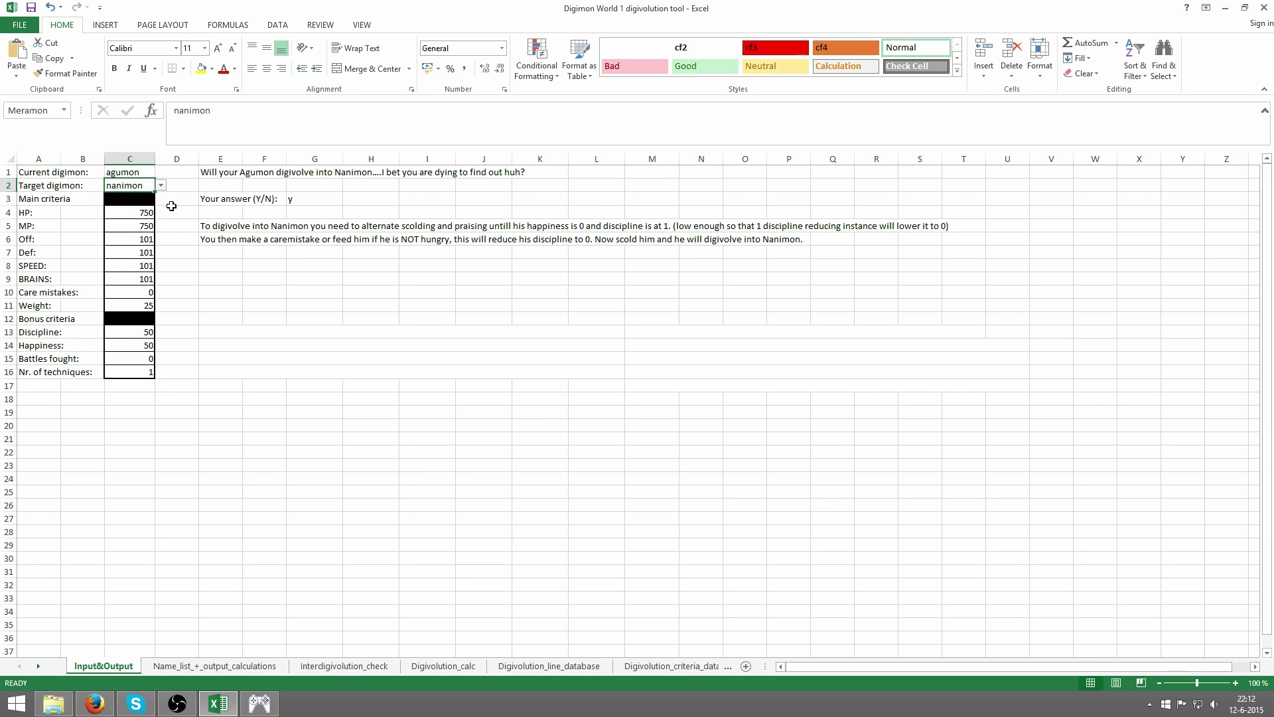
key(Delete)
click(139, 171)
key(Delete)
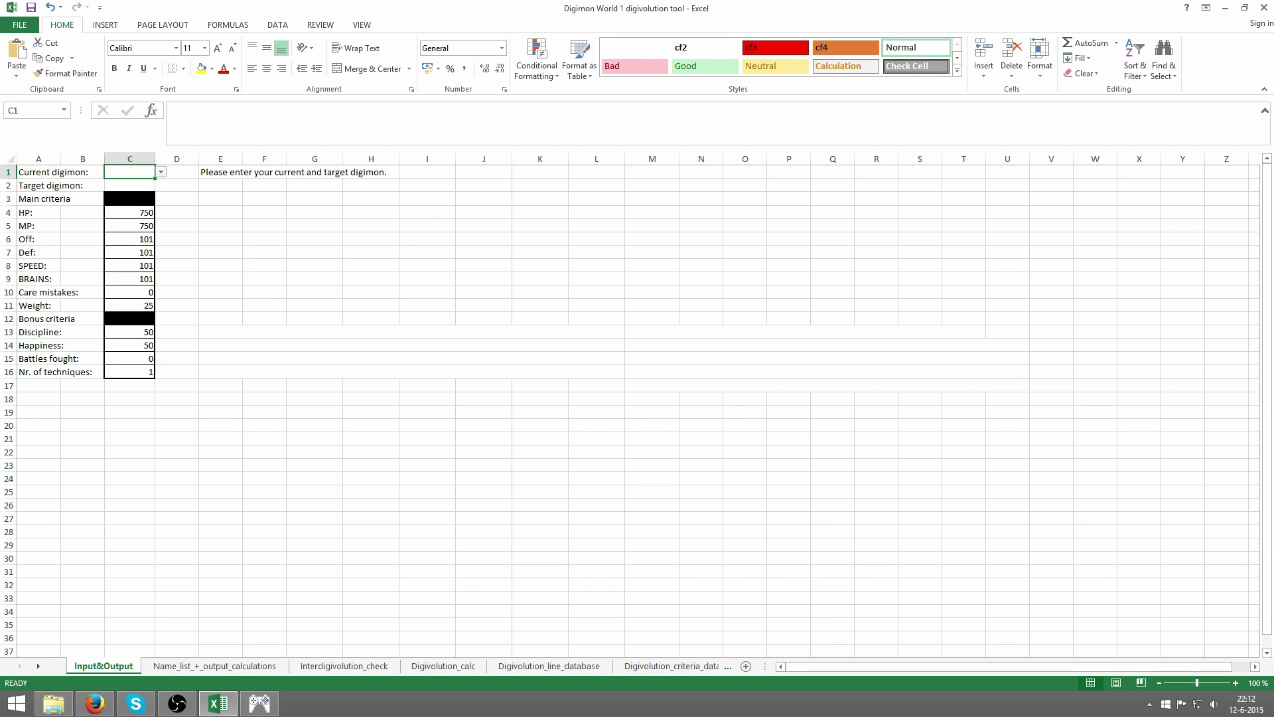